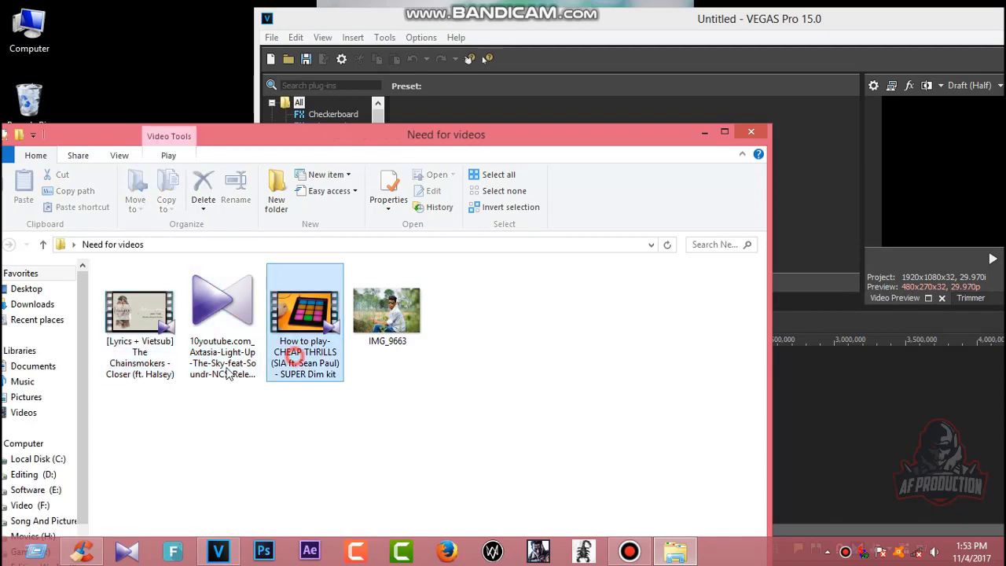
Select all four files in the Need for videos folder and drag them toward VEGAS
{"action": "left_click", "coordinate": [153, 372]}
{"action": "left_click", "coordinate": [351, 413]}
{"action": "left_click_drag", "start_coordinate": [479, 438], "coordinate": [6, 220]}
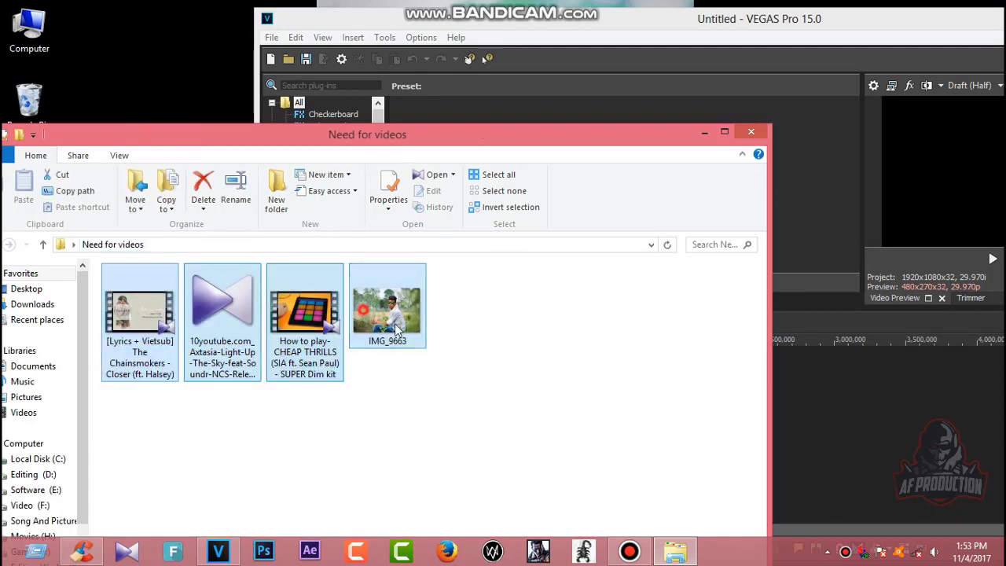
{"action": "left_click_drag", "start_coordinate": [141, 315], "coordinate": [797, 422]}
{"action": "left_click", "coordinate": [704, 131]}
{"action": "double_click", "coordinate": [640, 26]}
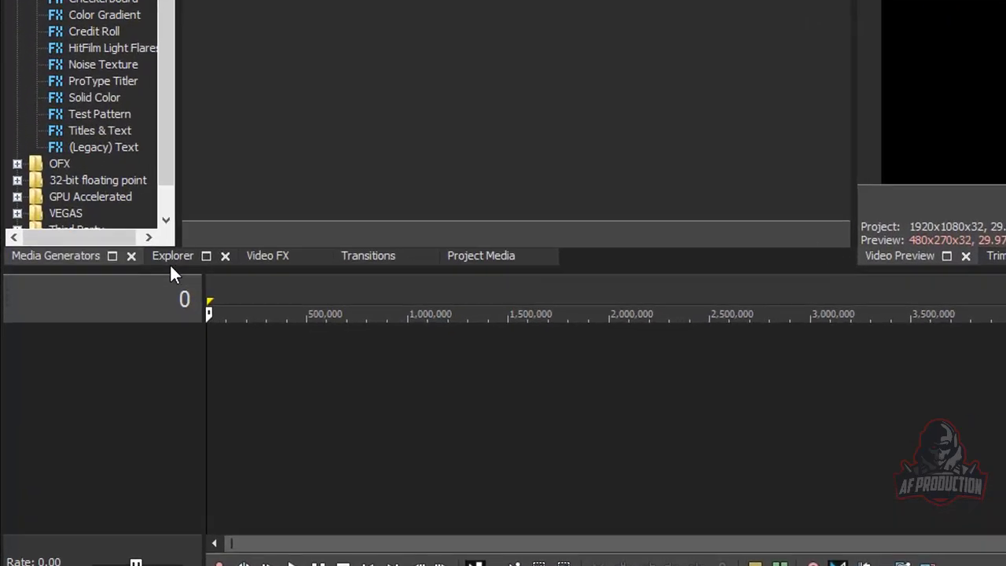
Drop the four selected files onto the VEGAS timeline, then maximize the VEGAS window
{"action": "left_click", "coordinate": [125, 284]}
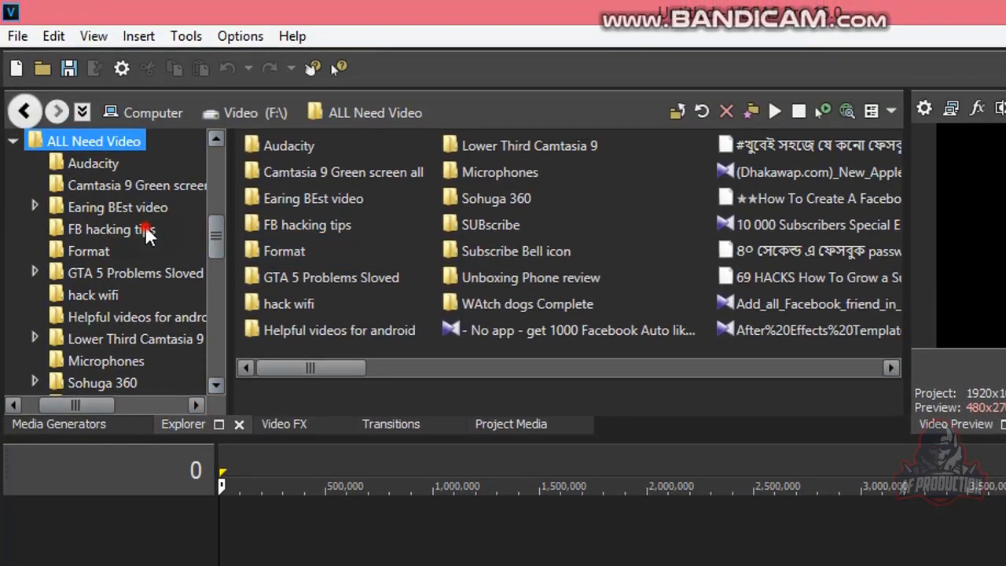
{"action": "left_click", "coordinate": [142, 123]}
{"action": "left_click_drag", "start_coordinate": [265, 4], "coordinate": [686, 110]}
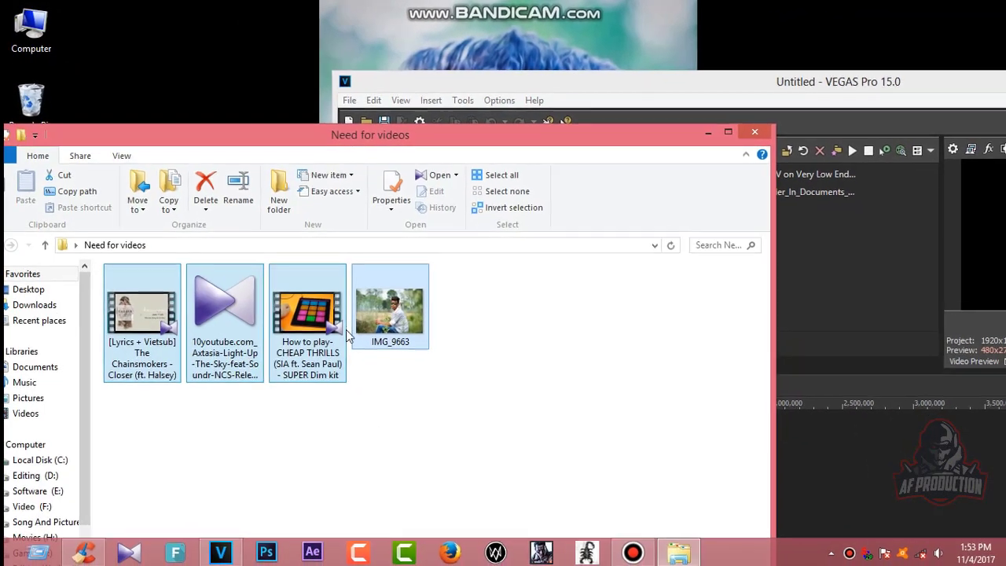
{"action": "left_click_drag", "start_coordinate": [345, 330], "coordinate": [810, 455]}
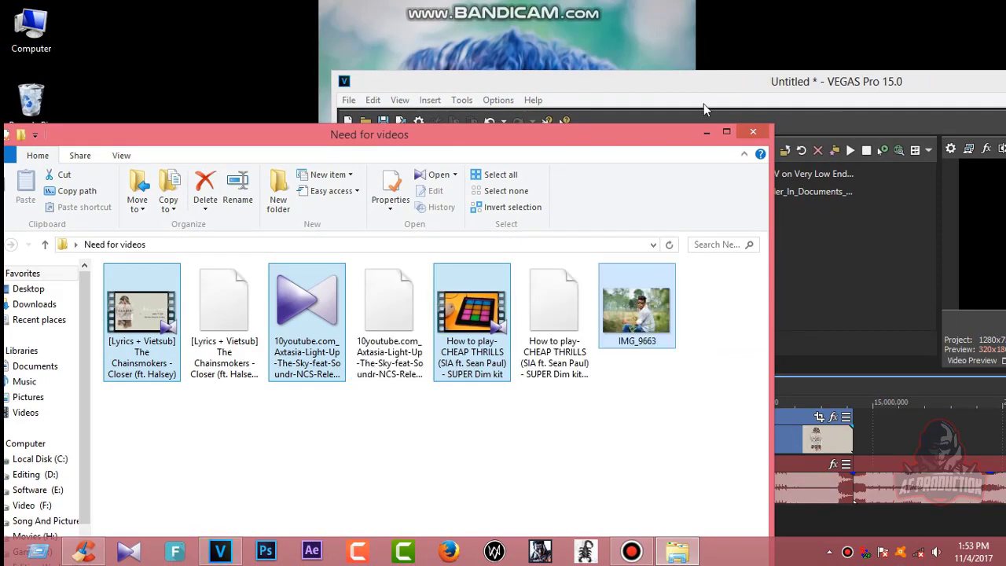
{"action": "double_click", "coordinate": [738, 81]}
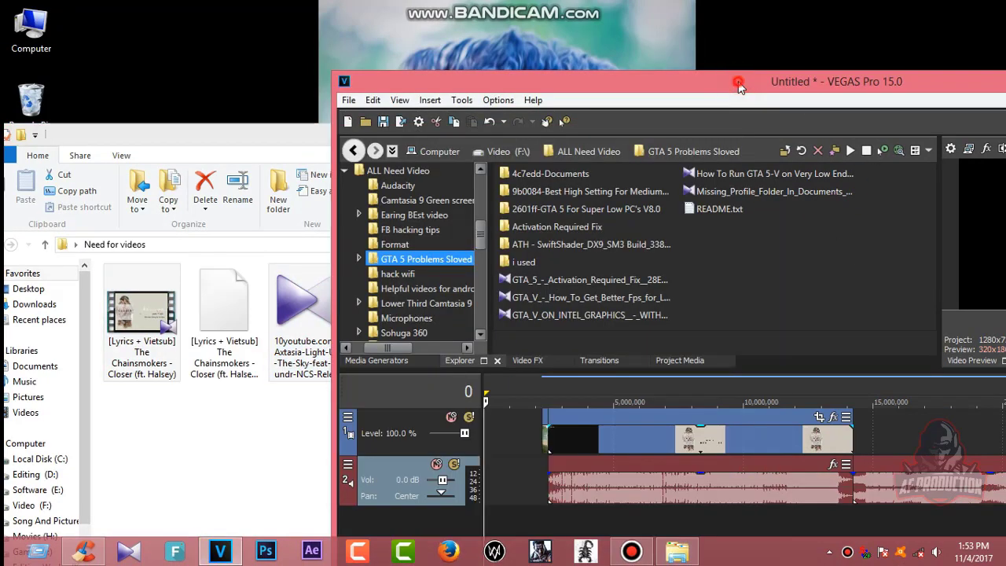
Scrub the playhead through the first and last clips and play from 17,862,400
{"action": "left_click", "coordinate": [190, 393]}
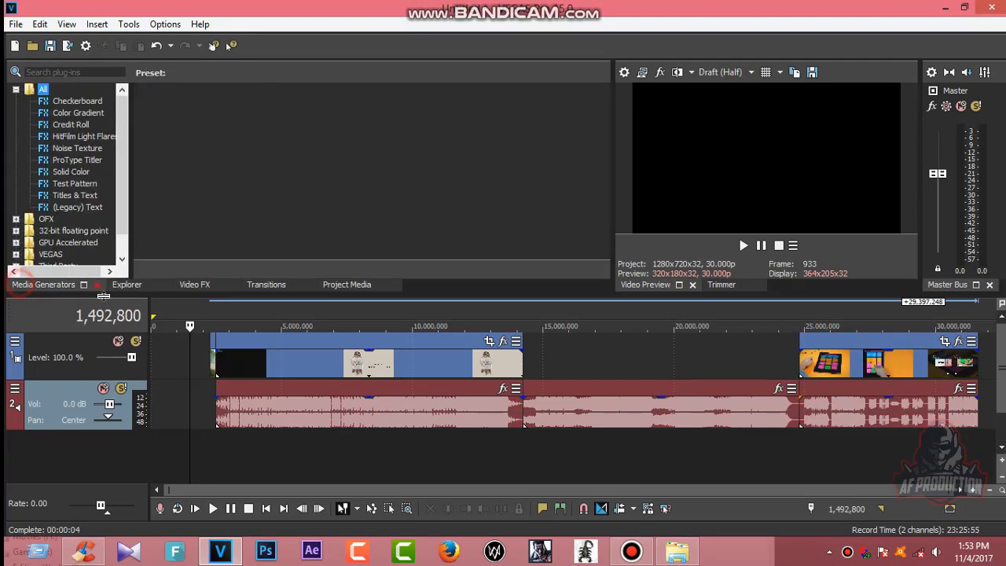
{"action": "left_click", "coordinate": [19, 285]}
{"action": "left_click", "coordinate": [421, 377]}
{"action": "left_click", "coordinate": [860, 375]}
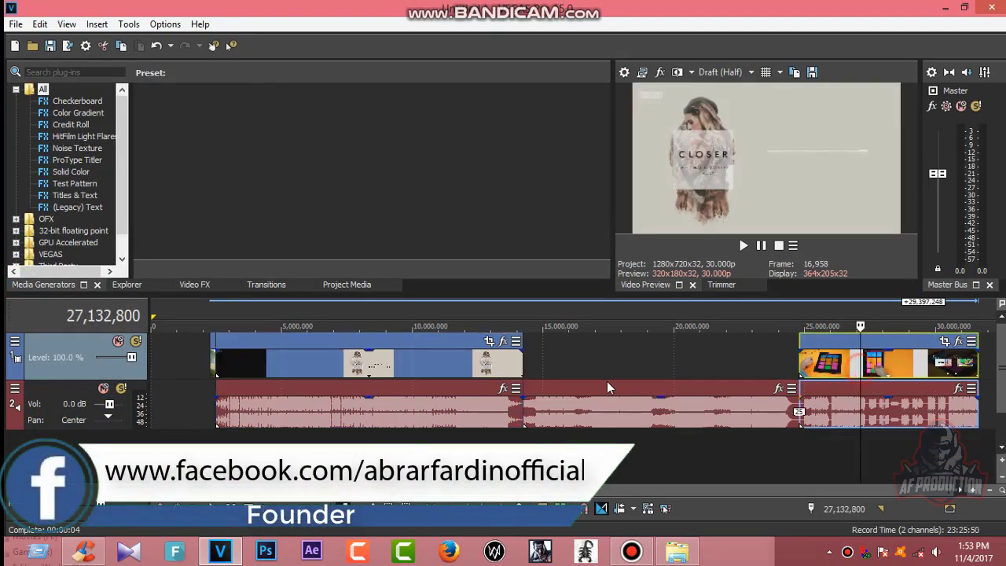
{"action": "left_click", "coordinate": [617, 344]}
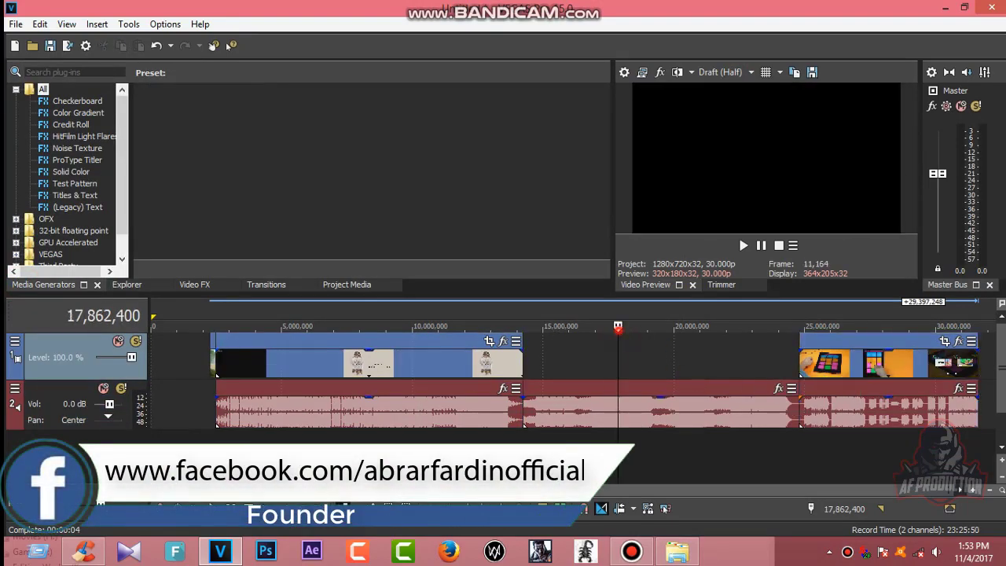
{"action": "key", "text": "space"}
{"action": "key", "text": "space"}
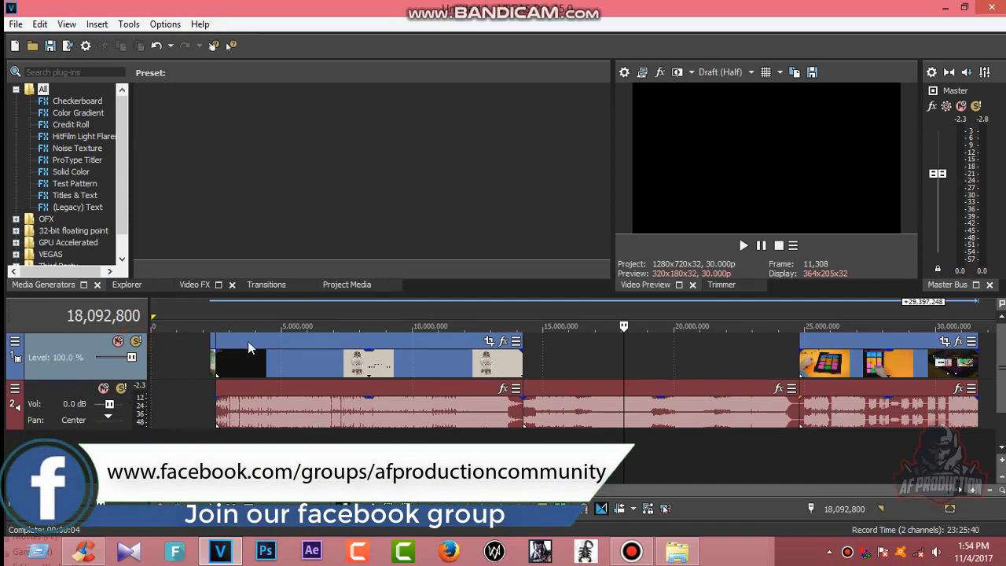
Browse Media Generator presets: Checkerboard, Titles & Text, Credit Roll and SMPTE Bars (PAL)
{"action": "left_click", "coordinate": [126, 286]}
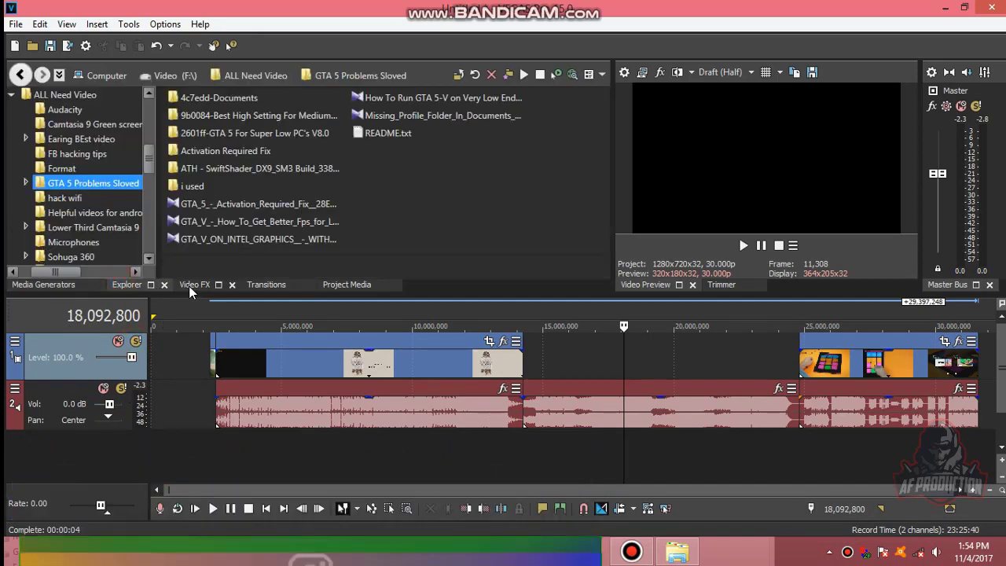
{"action": "left_click_drag", "start_coordinate": [150, 157], "coordinate": [151, 127]}
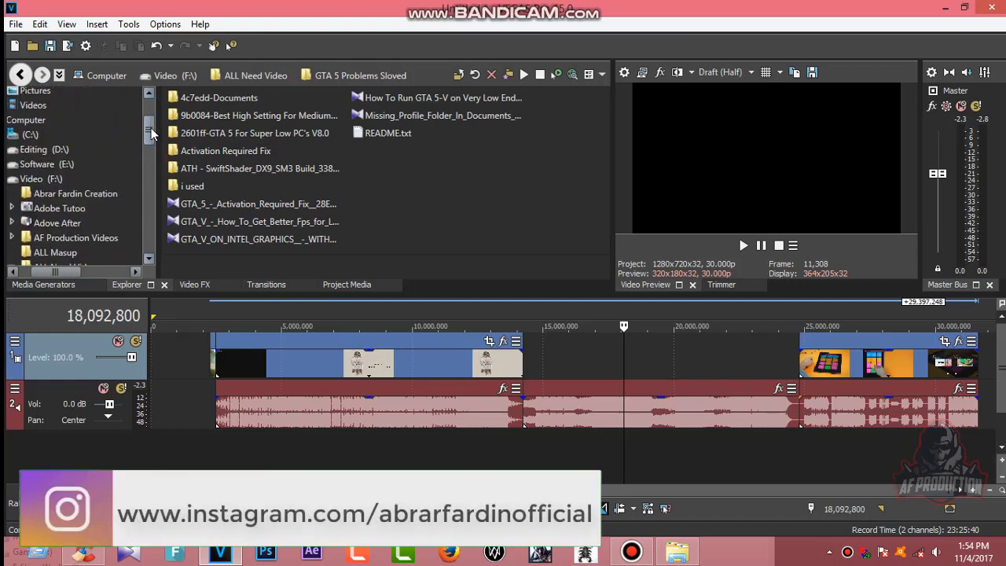
{"action": "left_click", "coordinate": [35, 285]}
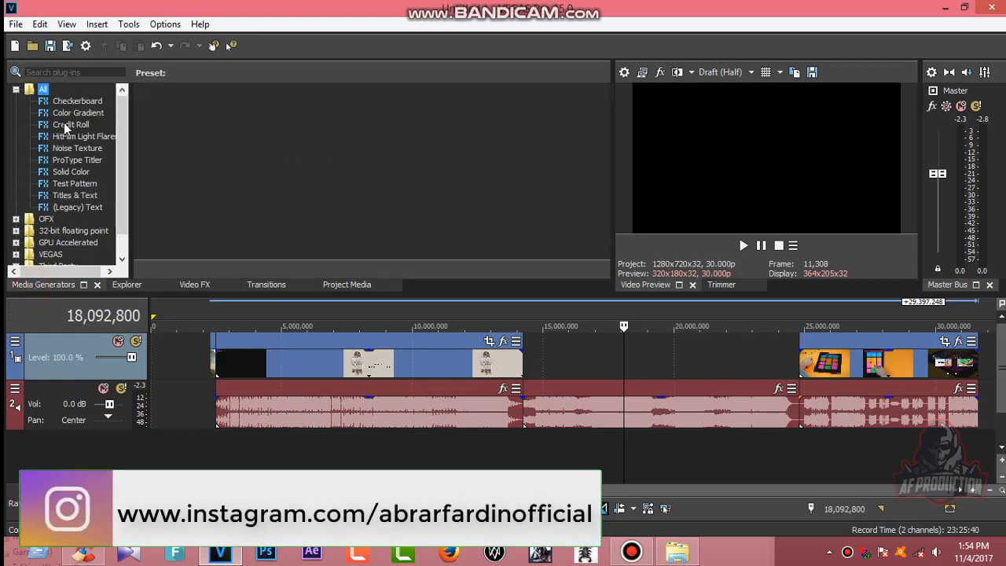
{"action": "left_click", "coordinate": [77, 101]}
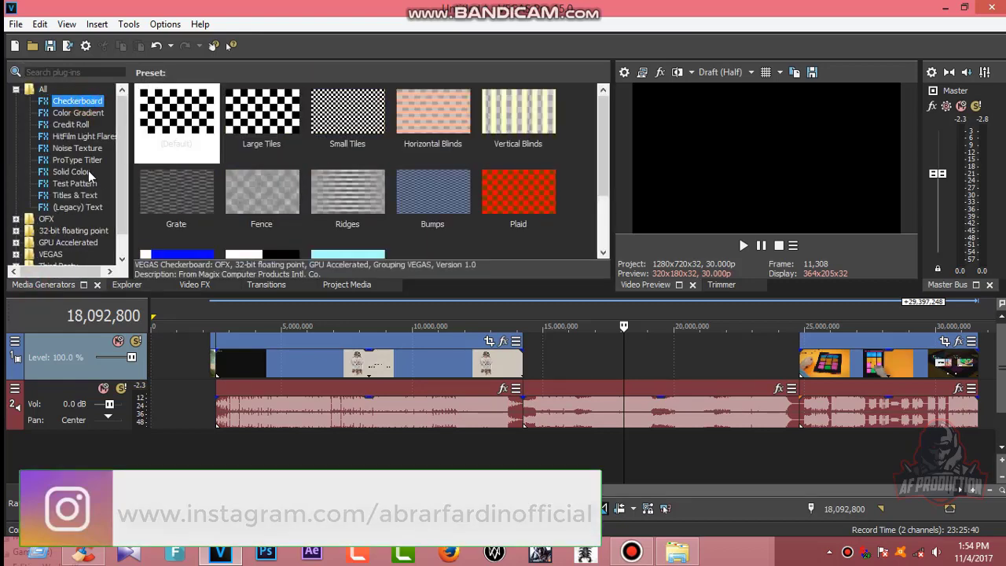
{"action": "left_click", "coordinate": [83, 196]}
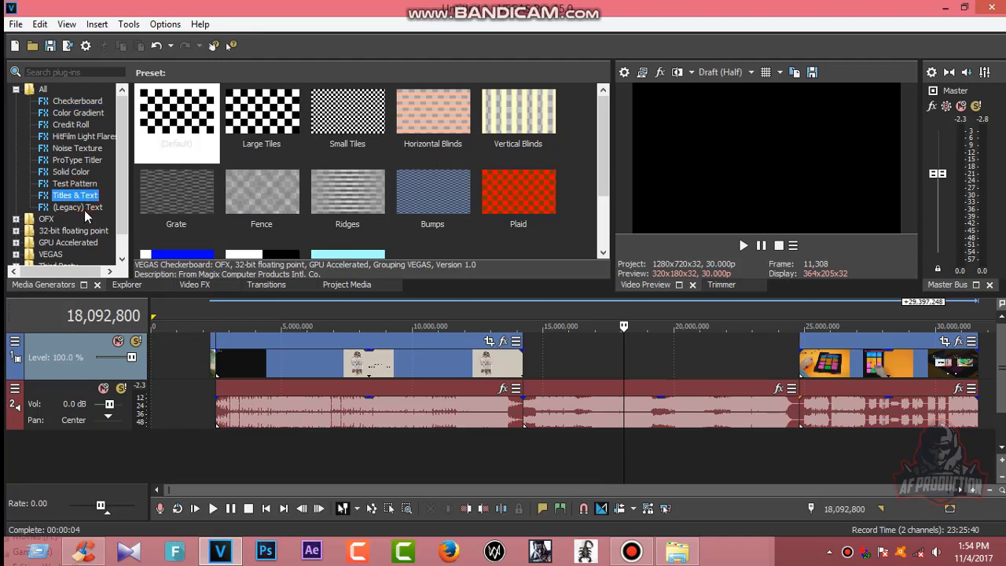
{"action": "left_click", "coordinate": [72, 126]}
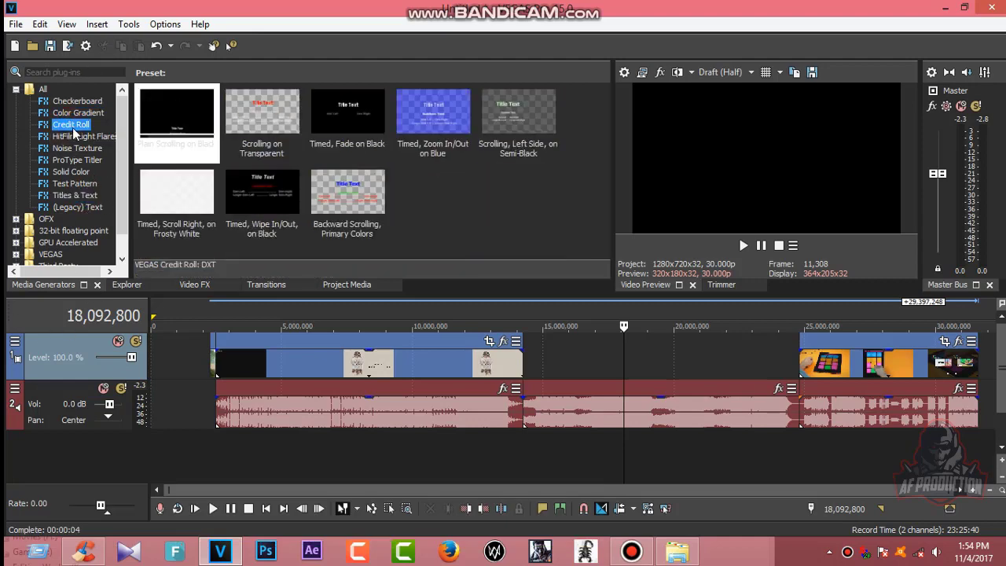
{"action": "left_click", "coordinate": [72, 183]}
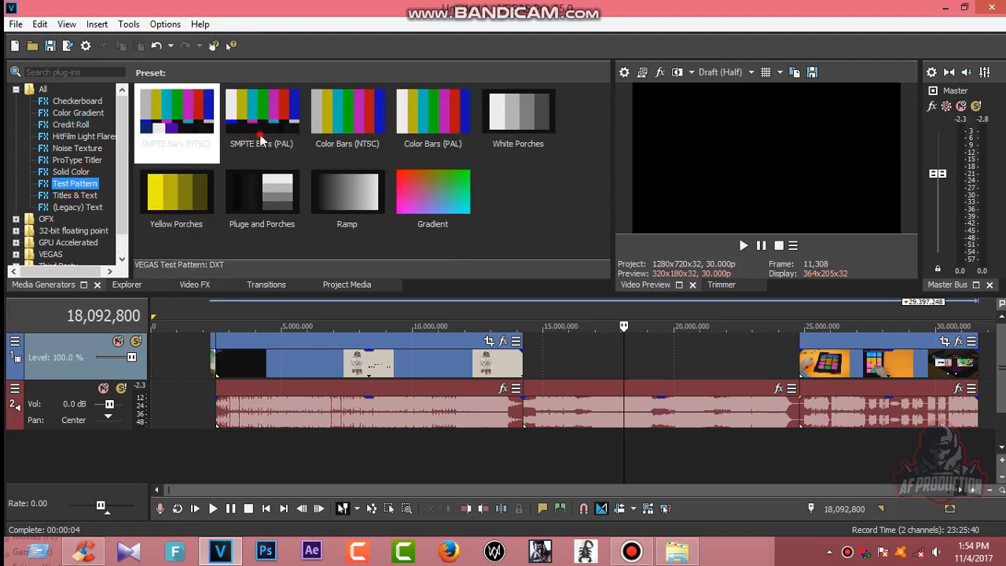
{"action": "left_click", "coordinate": [261, 142]}
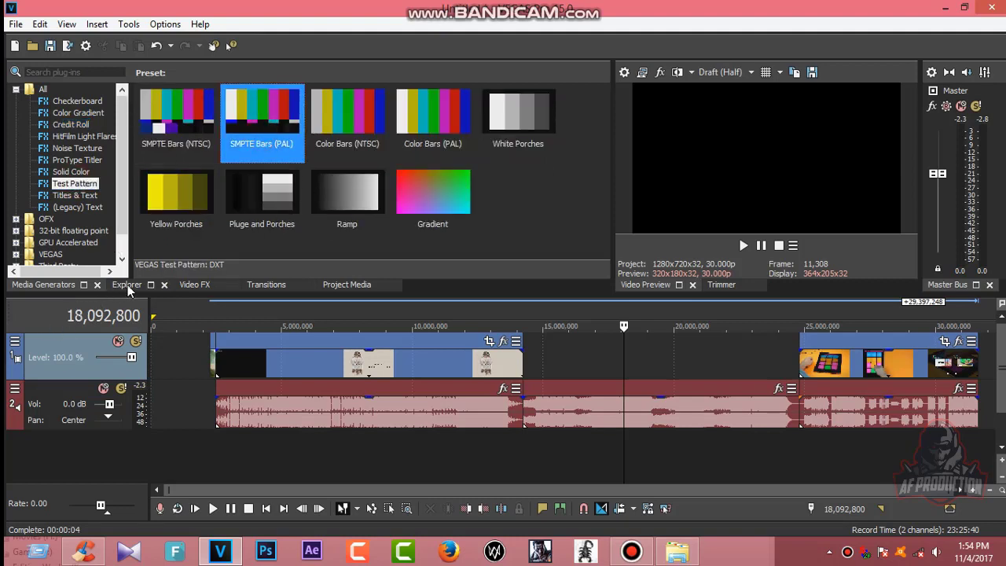
Preview Chroma Blur, Color Corrector (Secondary) and Channel Blend effects, then 3D Cascade transitions
{"action": "left_click", "coordinate": [195, 286]}
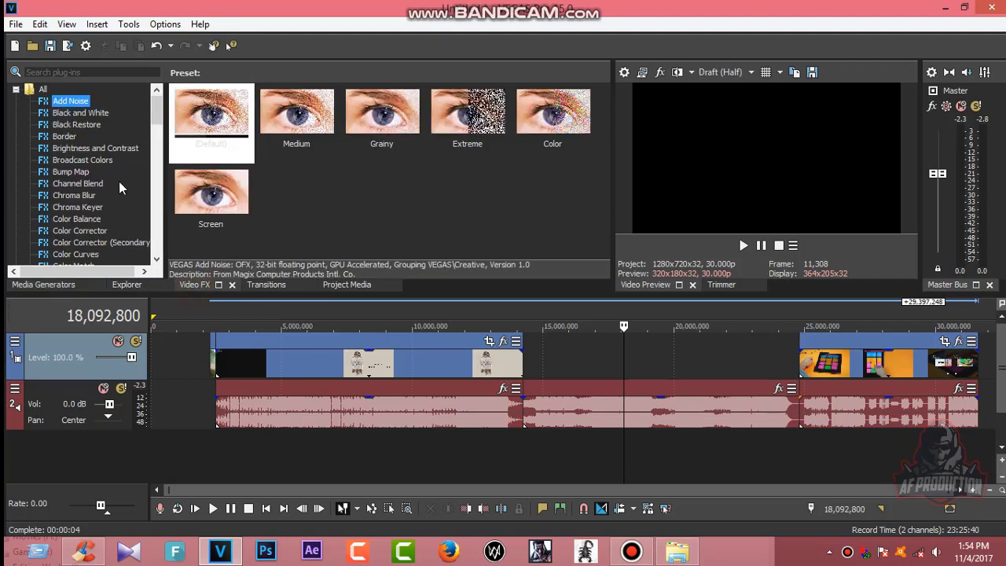
{"action": "left_click_drag", "start_coordinate": [154, 114], "coordinate": [155, 124]}
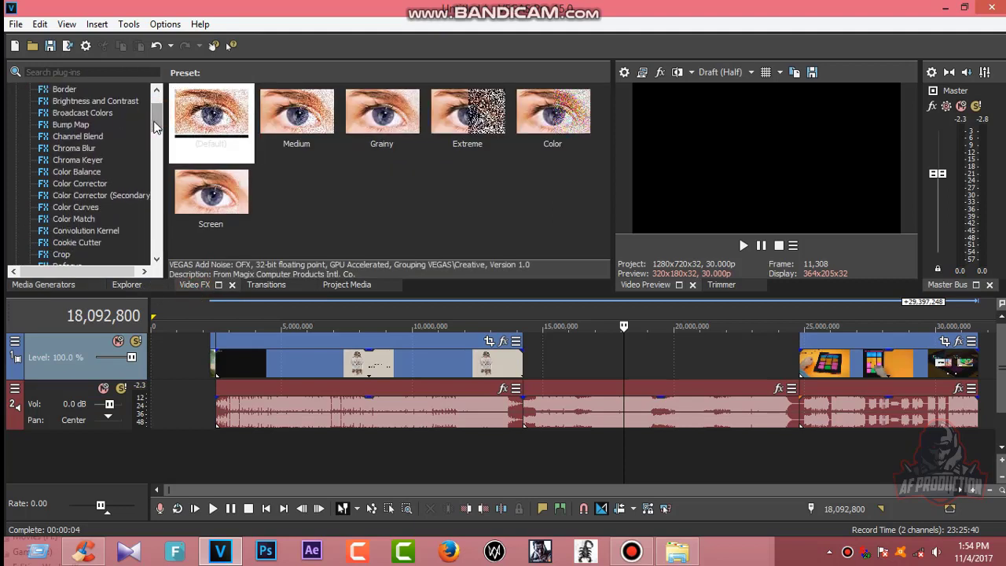
{"action": "left_click", "coordinate": [49, 153]}
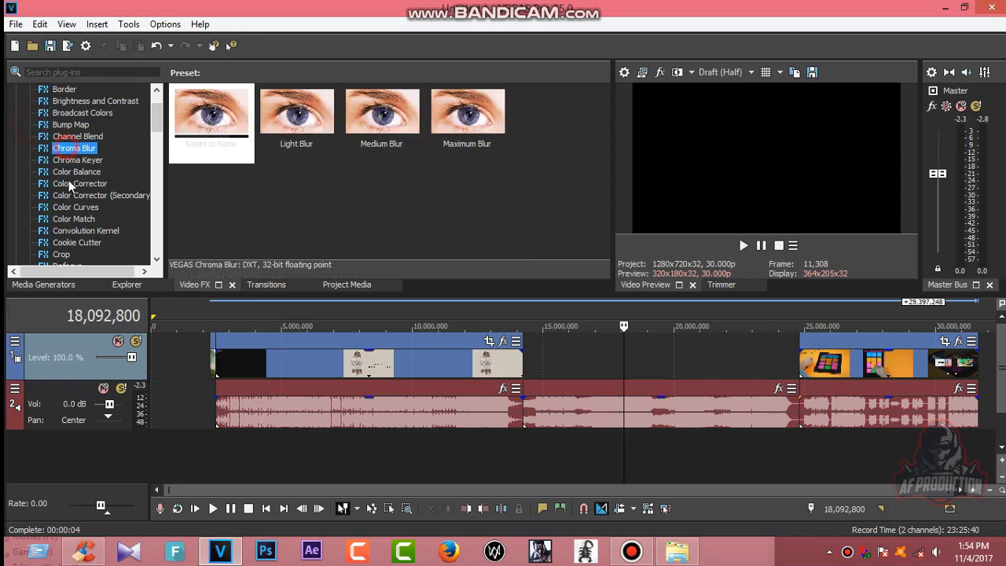
{"action": "left_click", "coordinate": [79, 194]}
{"action": "scroll", "coordinate": [125, 233], "scroll_direction": "down", "scroll_amount": 4}
{"action": "scroll", "coordinate": [155, 178], "scroll_direction": "up", "scroll_amount": 4}
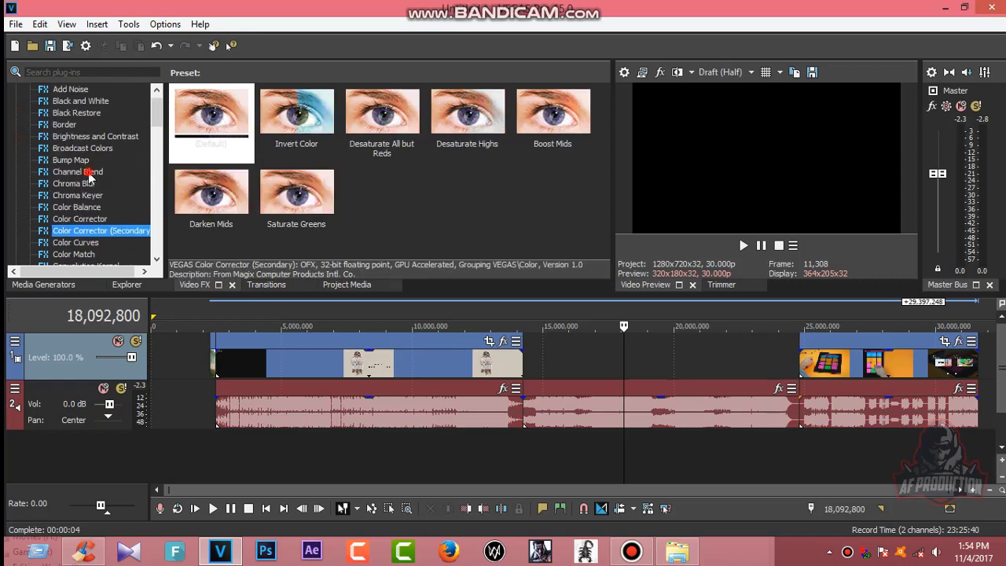
{"action": "left_click", "coordinate": [78, 137]}
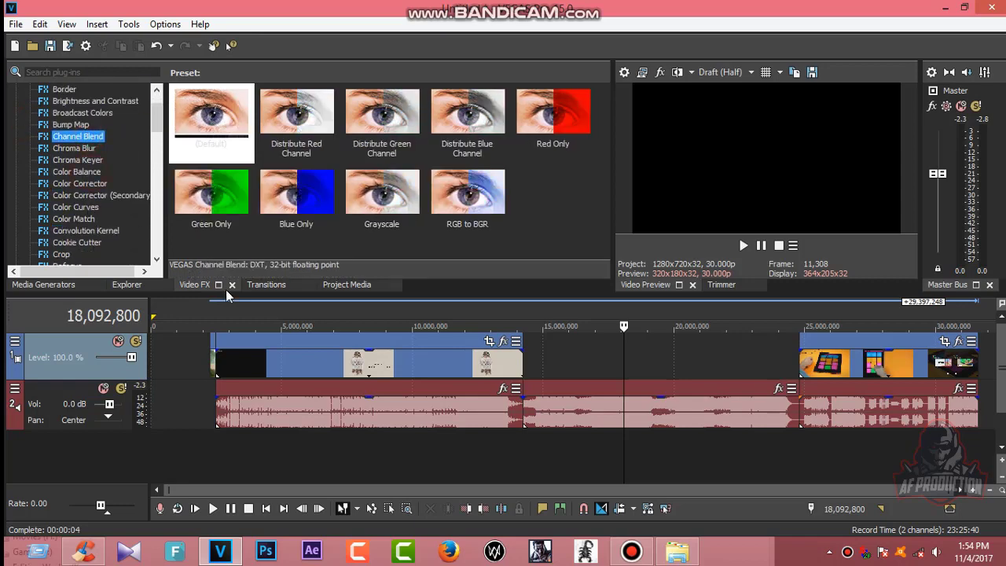
{"action": "left_click", "coordinate": [265, 284]}
{"action": "left_click", "coordinate": [72, 115]}
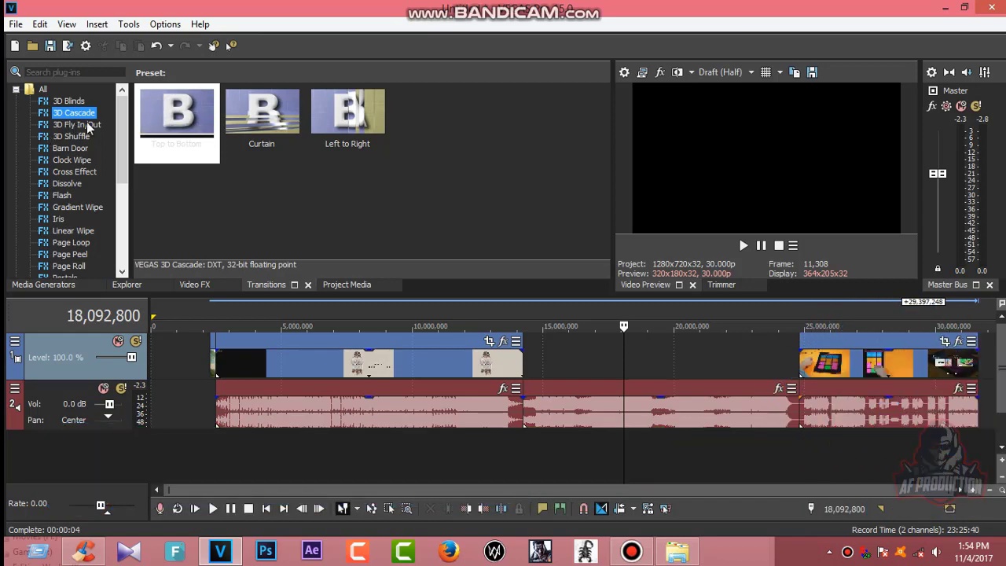
Place IMG_9663.JPG from Project Media on track 1 and move it after the last clip
{"action": "left_click", "coordinate": [348, 284]}
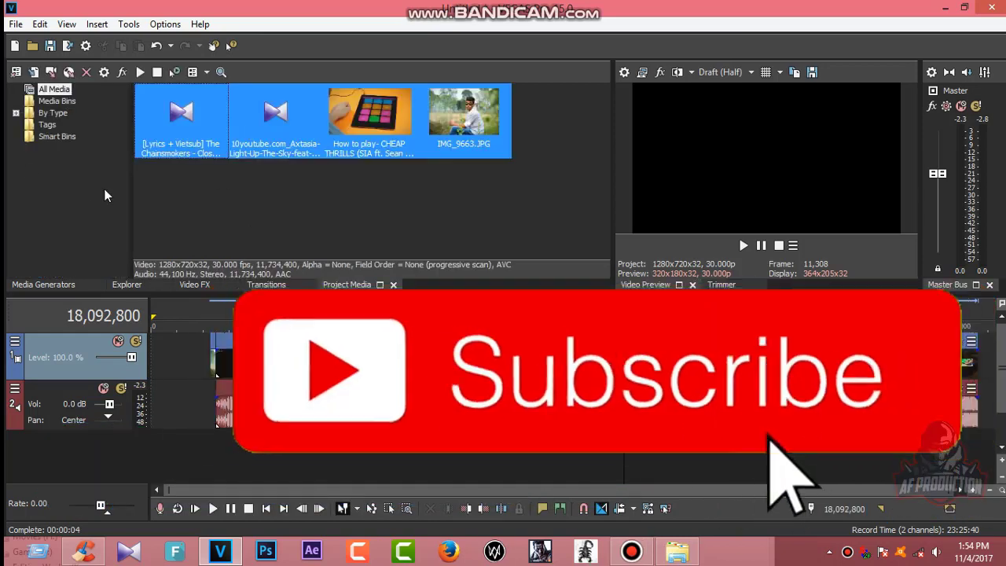
{"action": "left_click", "coordinate": [523, 224]}
{"action": "mouse_move", "coordinate": [557, 215]}
{"action": "left_mouse_down"}
{"action": "mouse_move", "coordinate": [80, 109]}
{"action": "mouse_move", "coordinate": [508, 233]}
{"action": "left_mouse_up"}
{"action": "left_click_drag", "start_coordinate": [218, 89], "coordinate": [561, 197]}
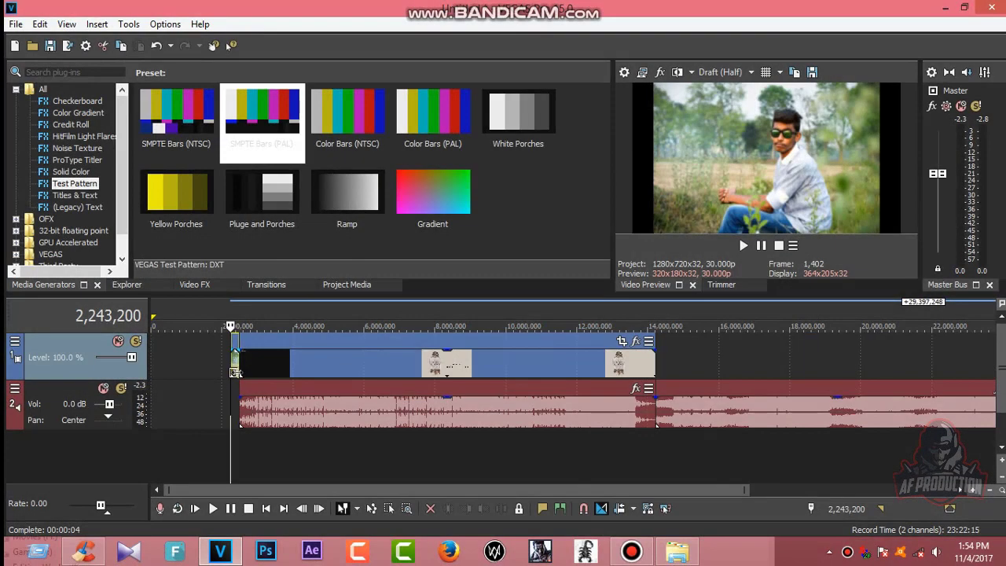
{"action": "left_click_drag", "start_coordinate": [235, 362], "coordinate": [236, 363]}
{"action": "scroll", "coordinate": [588, 365], "scroll_direction": "up", "scroll_amount": 3}
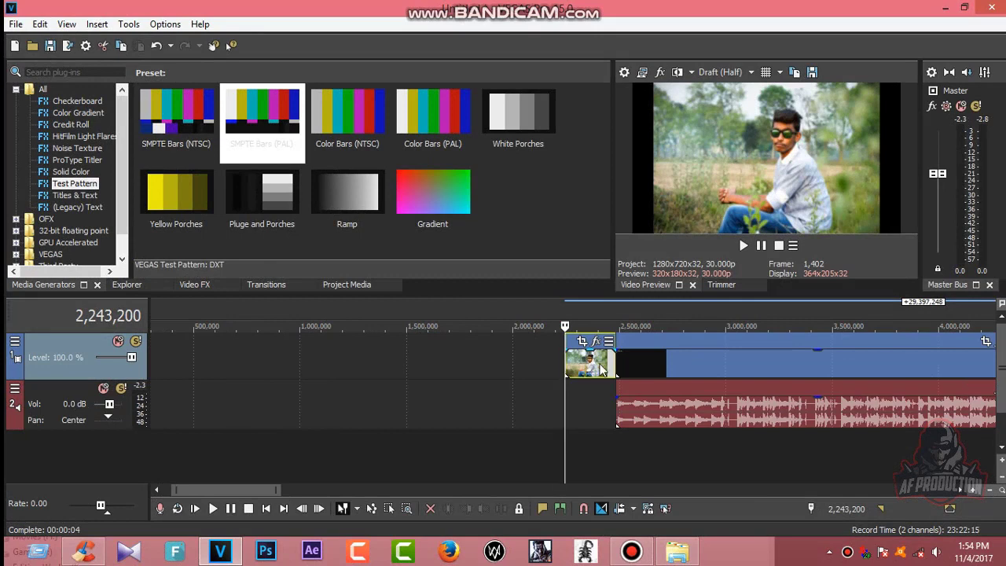
{"action": "left_click_drag", "start_coordinate": [589, 369], "coordinate": [959, 385]}
{"action": "scroll", "coordinate": [243, 374], "scroll_direction": "down", "scroll_amount": 5}
Select the audio events, set the playhead at 18,284,800 and pause the preview
{"action": "left_click", "coordinate": [521, 409]}
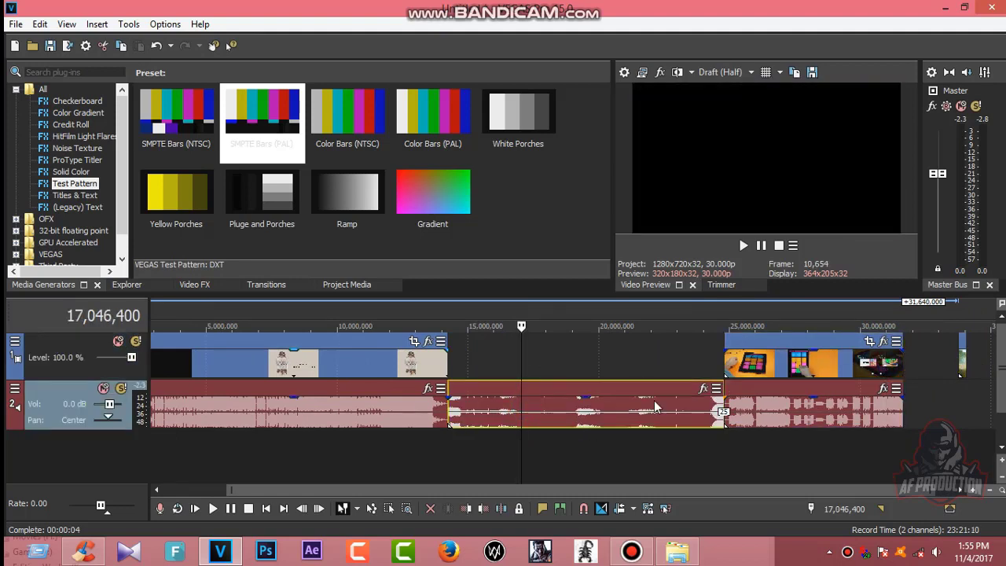
{"action": "left_click", "coordinate": [553, 411]}
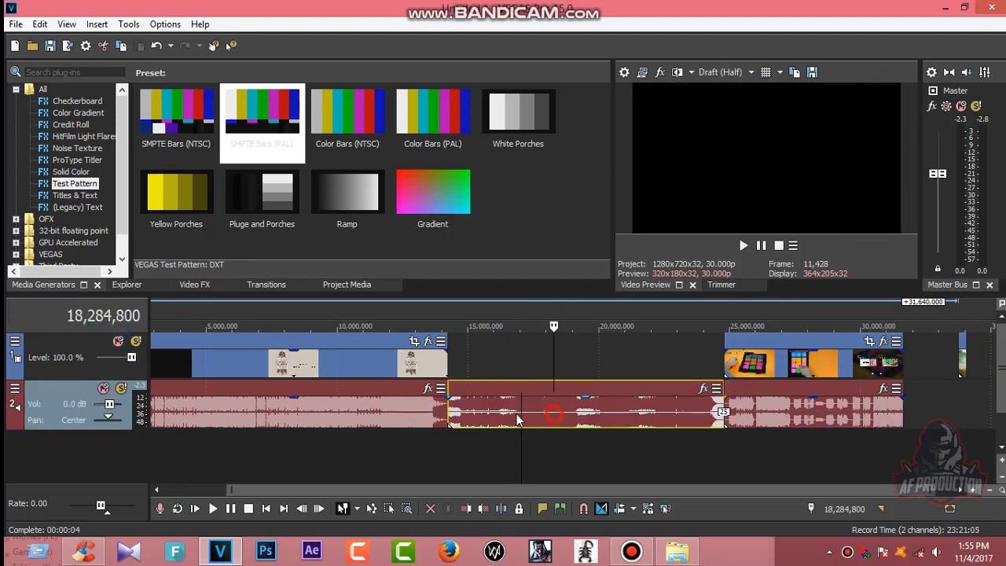
{"action": "left_click", "coordinate": [294, 409]}
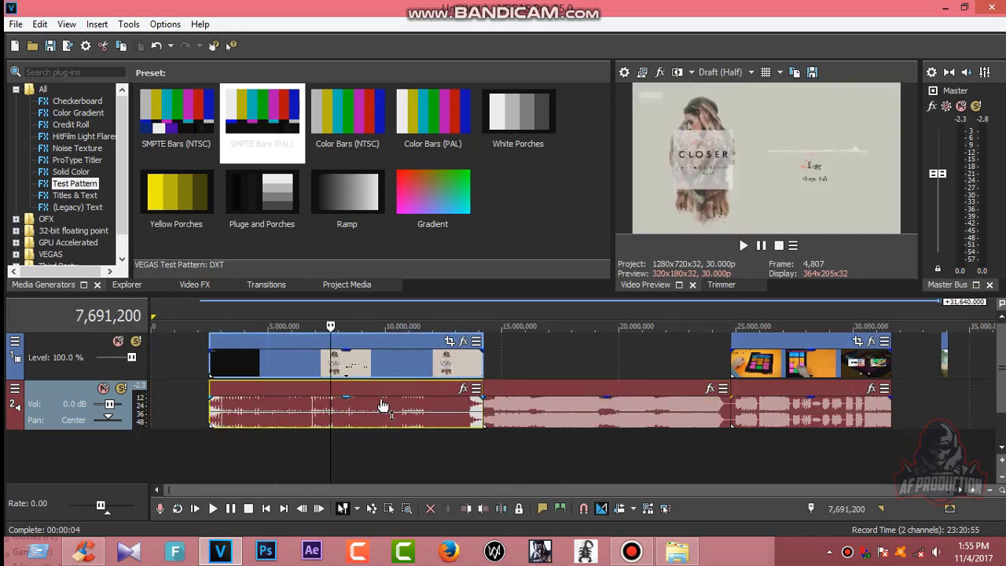
{"action": "scroll", "coordinate": [382, 405], "scroll_direction": "up", "scroll_amount": 3}
{"action": "left_click", "coordinate": [760, 245]}
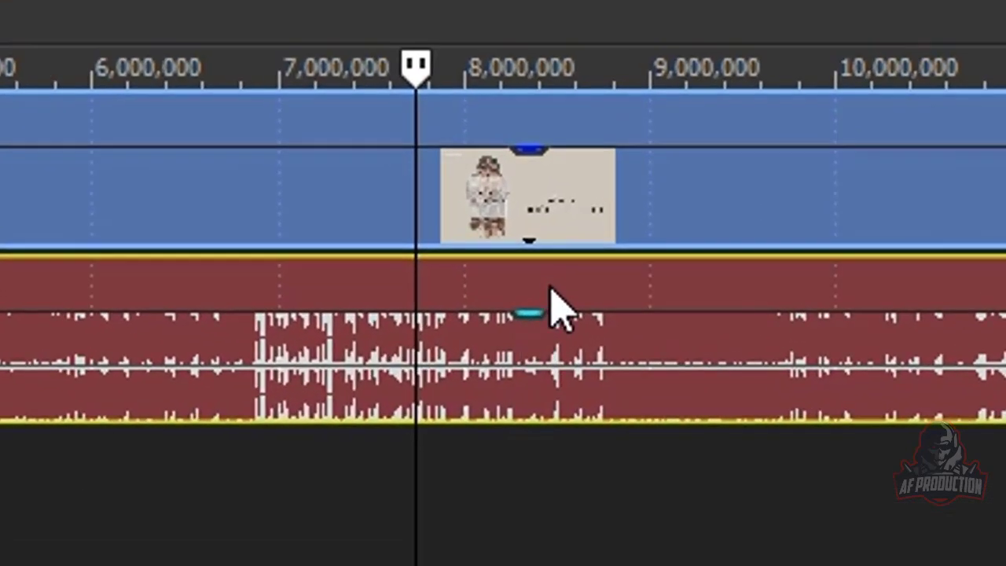
Lower the song audio event's gain to -18.4 dB and play back to check it
{"action": "left_click_drag", "start_coordinate": [529, 313], "coordinate": [539, 494]}
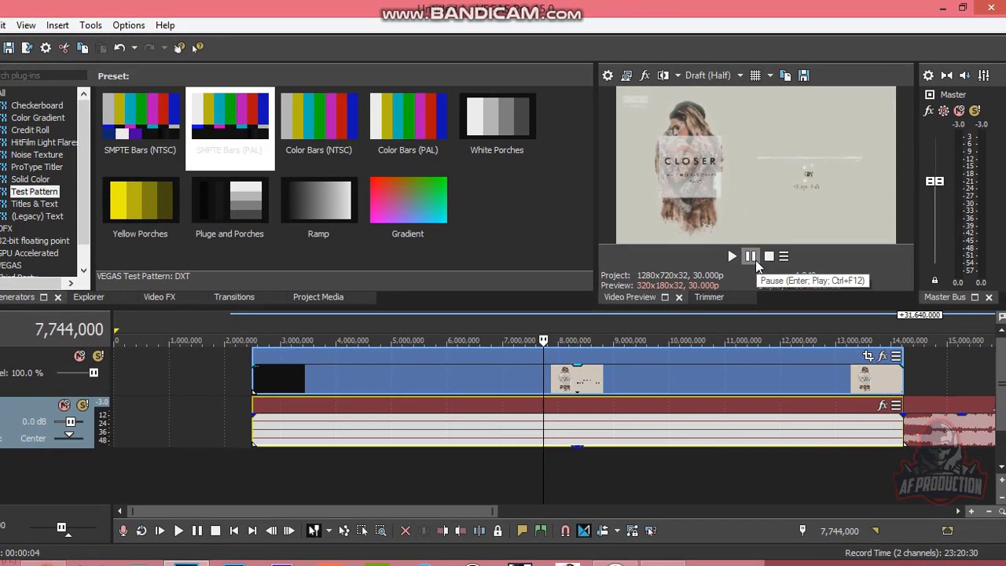
{"action": "left_click", "coordinate": [843, 289]}
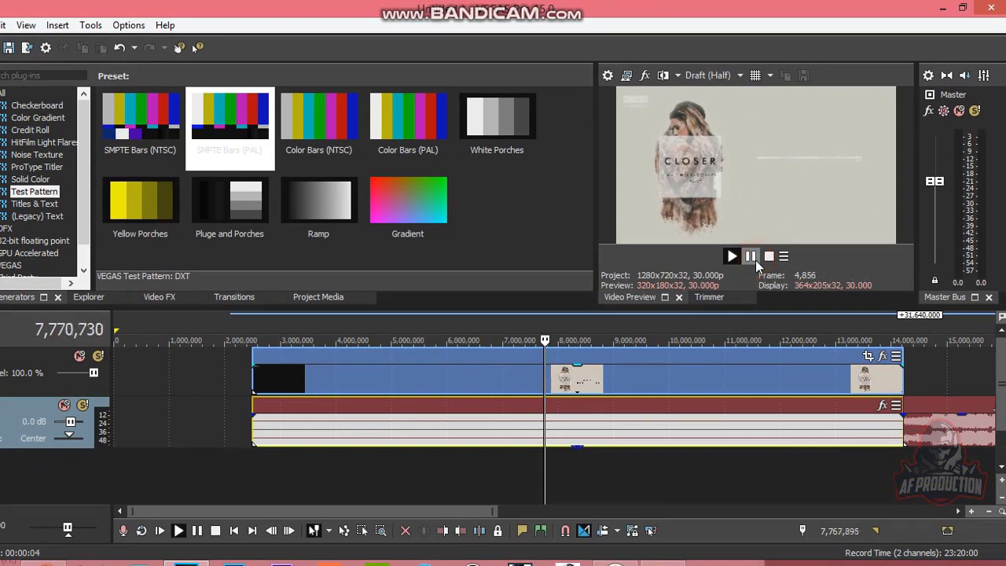
{"action": "left_click", "coordinate": [752, 260]}
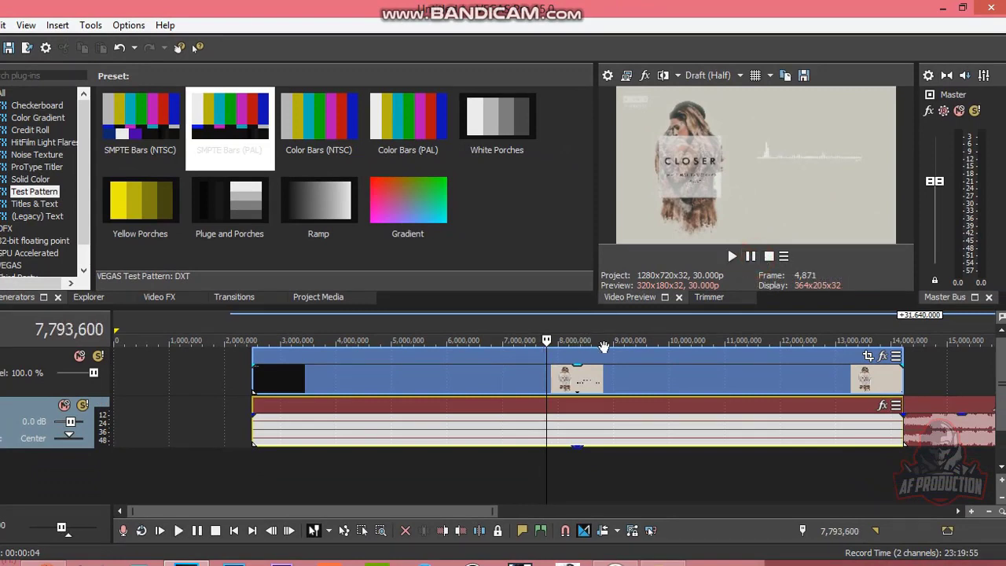
{"action": "left_click", "coordinate": [953, 440]}
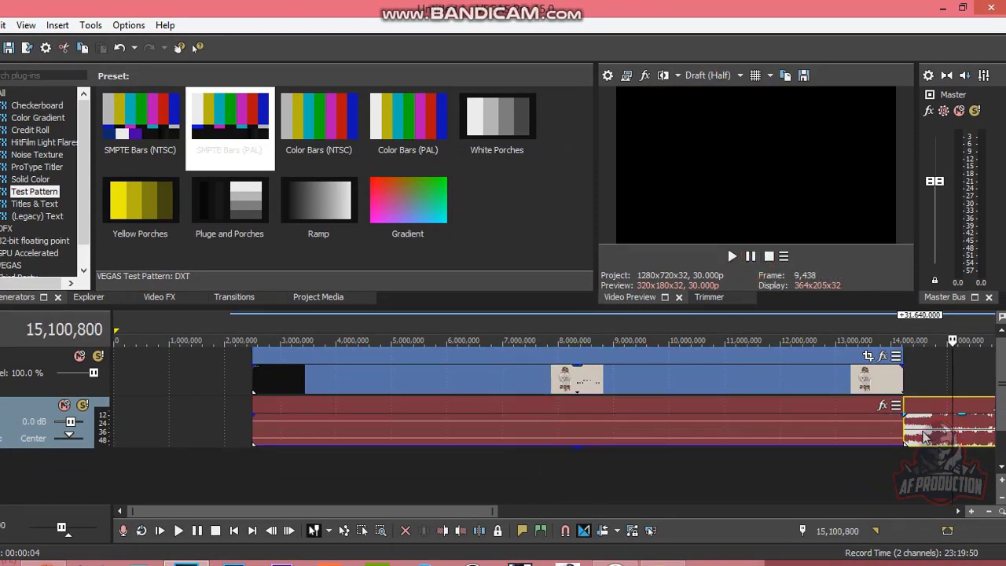
Move the new audio event to the start and set the edit point at 3,972,800
{"action": "left_click_drag", "start_coordinate": [925, 432], "coordinate": [270, 489]}
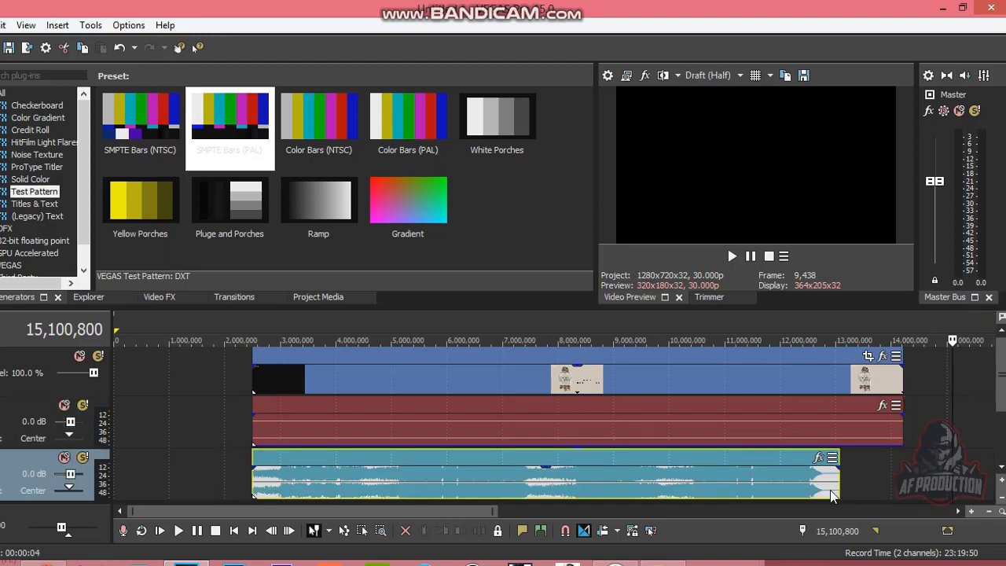
{"action": "left_click", "coordinate": [255, 491]}
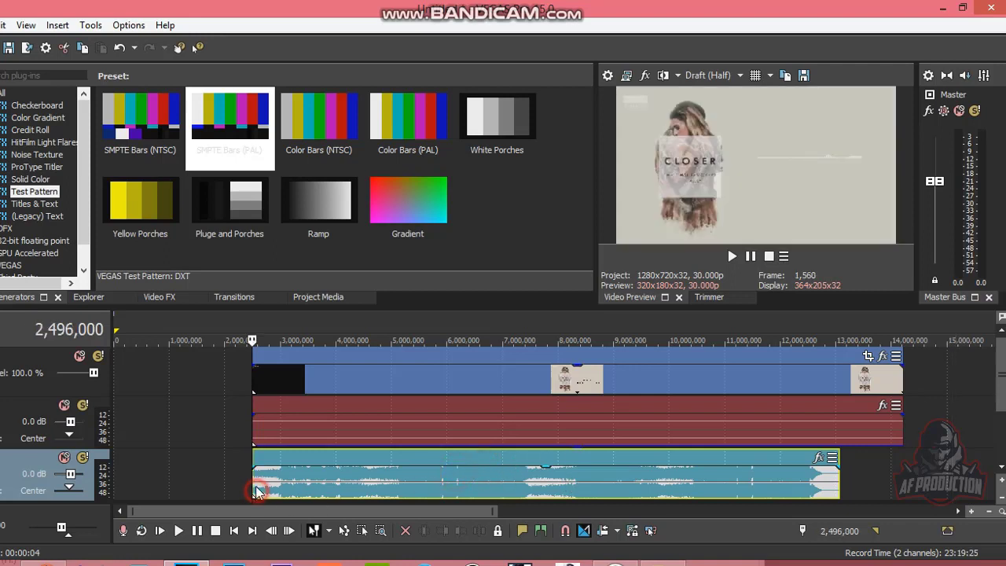
{"action": "left_click", "coordinate": [266, 382]}
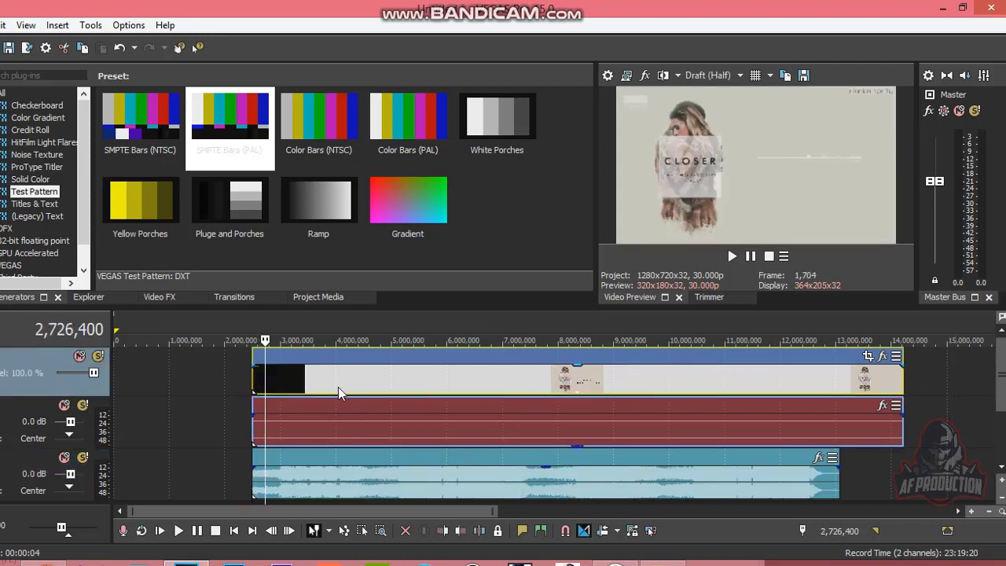
{"action": "left_click", "coordinate": [389, 381]}
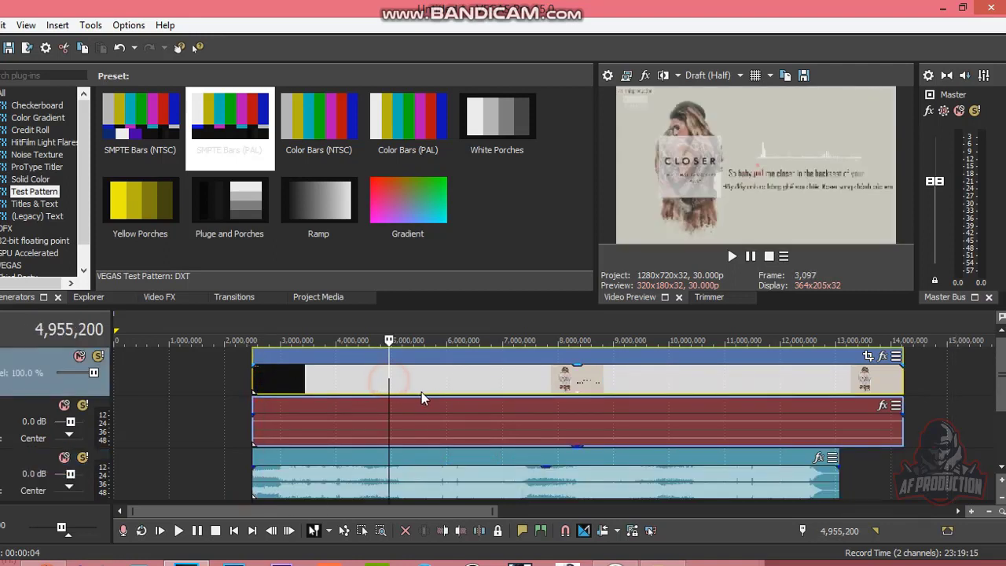
{"action": "left_click", "coordinate": [336, 384]}
{"action": "scroll", "coordinate": [473, 389], "scroll_direction": "up", "scroll_amount": 3}
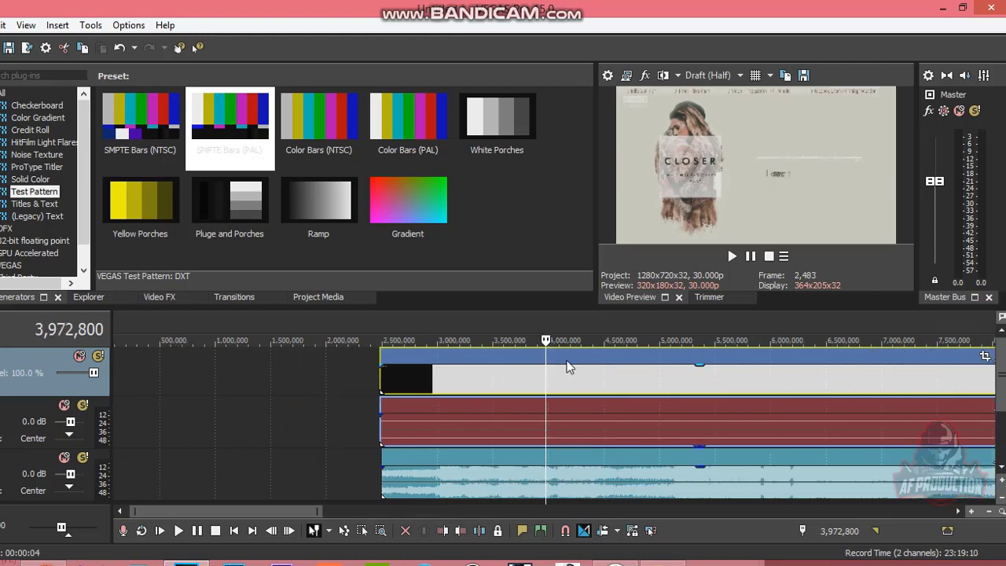
{"action": "mouse_move", "coordinate": [497, 385]}
{"action": "left_mouse_down"}
{"action": "mouse_move", "coordinate": [437, 385]}
{"action": "mouse_move", "coordinate": [537, 399]}
{"action": "left_mouse_up"}
{"action": "scroll", "coordinate": [621, 387], "scroll_direction": "up", "scroll_amount": 2}
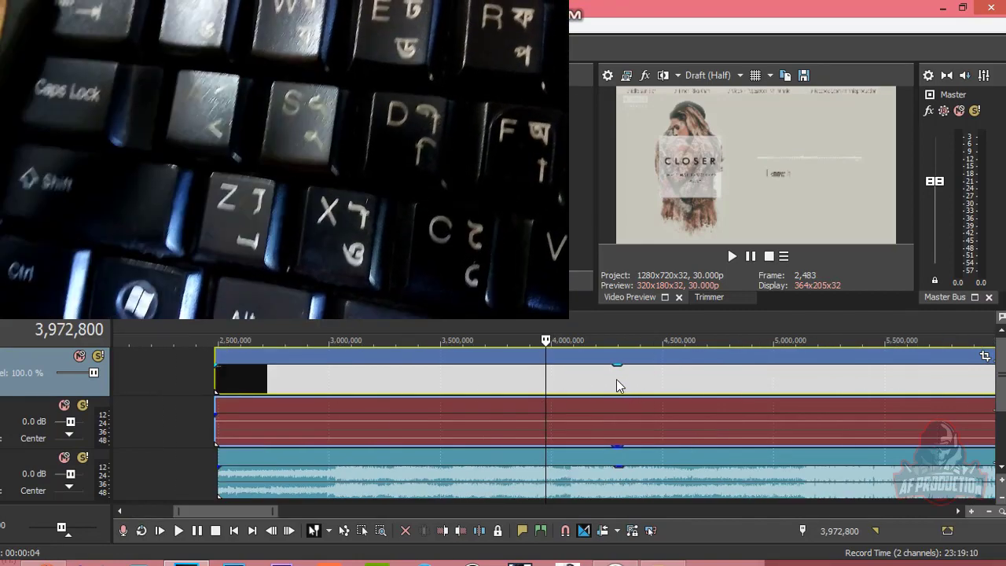
Split the video and audio there, delete the front pieces and slide the rest earlier
{"action": "key", "text": "s"}
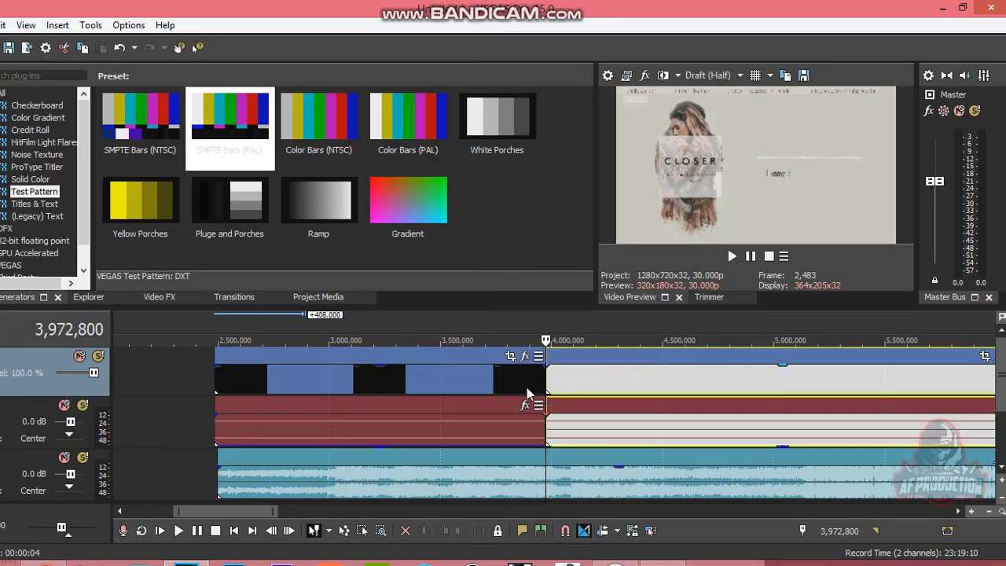
{"action": "left_click_drag", "start_coordinate": [527, 392], "coordinate": [376, 382]}
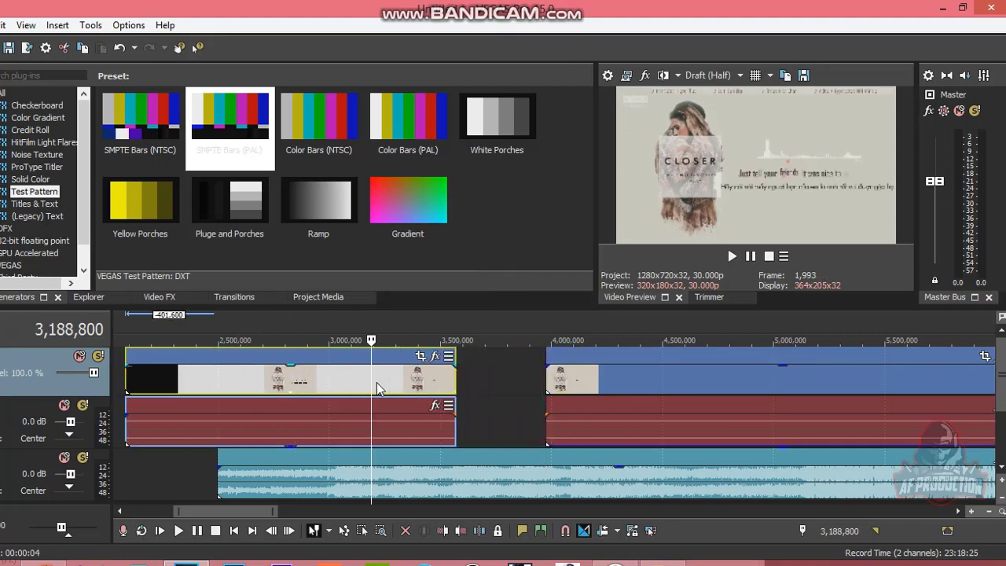
{"action": "right_click", "coordinate": [369, 385]}
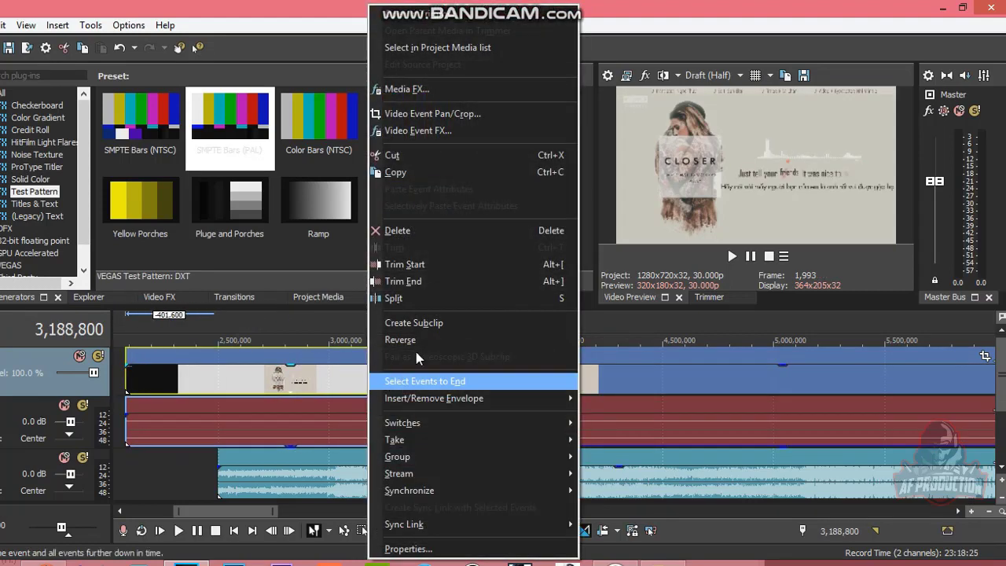
{"action": "left_click", "coordinate": [436, 230]}
{"action": "left_click_drag", "start_coordinate": [621, 397], "coordinate": [309, 393]}
Play the new start of the events to check their alignment with the song
{"action": "left_click", "coordinate": [209, 405]}
{"action": "scroll", "coordinate": [335, 399], "scroll_direction": "up", "scroll_amount": 6}
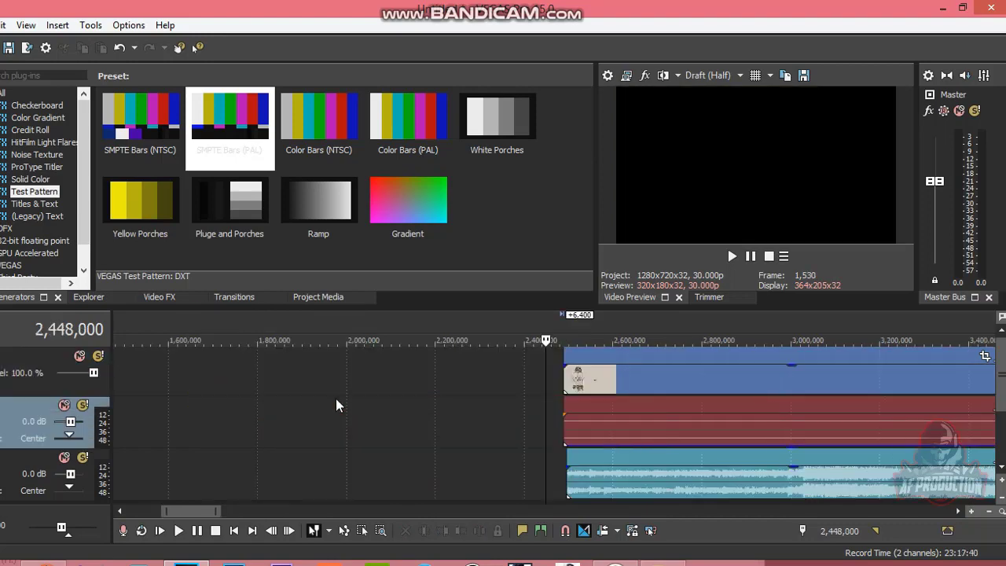
{"action": "left_click", "coordinate": [613, 411]}
{"action": "left_click", "coordinate": [750, 260]}
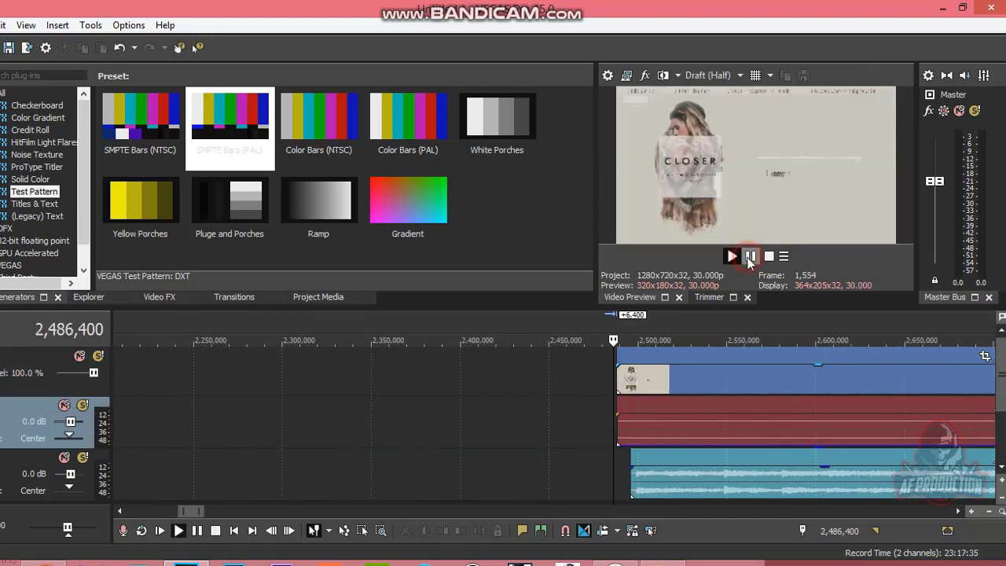
{"action": "left_click", "coordinate": [751, 256]}
{"action": "scroll", "coordinate": [738, 468], "scroll_direction": "down", "scroll_amount": 5}
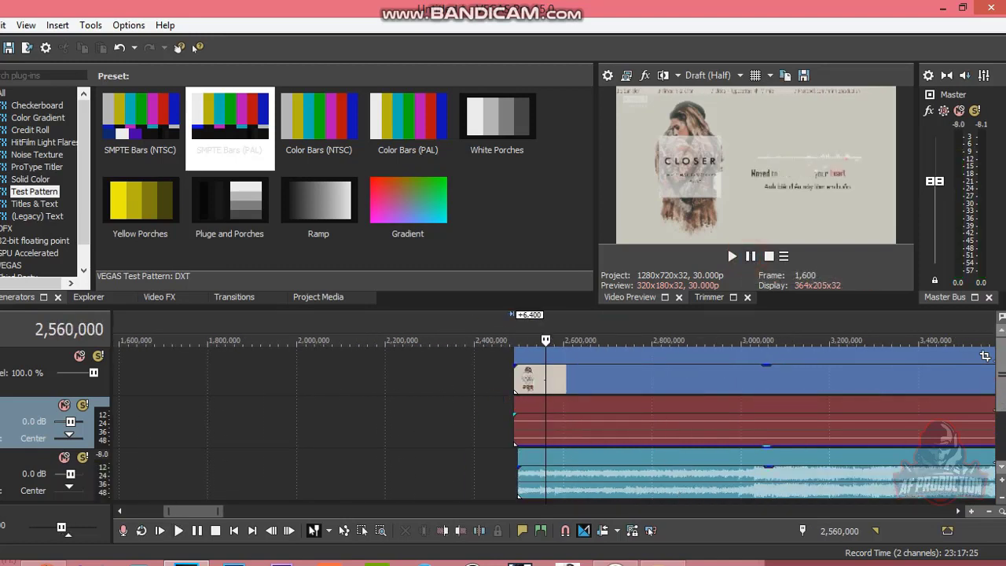
Set the video event's opacity to about 92%, leaving the track level at 100%
{"action": "left_click", "coordinate": [541, 377]}
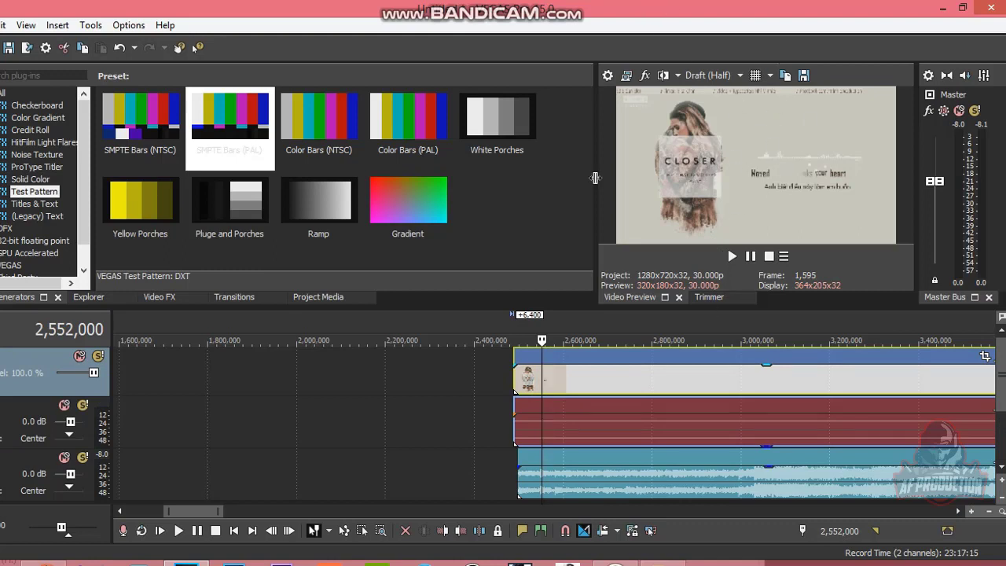
{"action": "left_click_drag", "start_coordinate": [768, 371], "coordinate": [770, 343]}
{"action": "left_click_drag", "start_coordinate": [94, 371], "coordinate": [136, 382]}
{"action": "scroll", "coordinate": [533, 410], "scroll_direction": "up", "scroll_amount": 2}
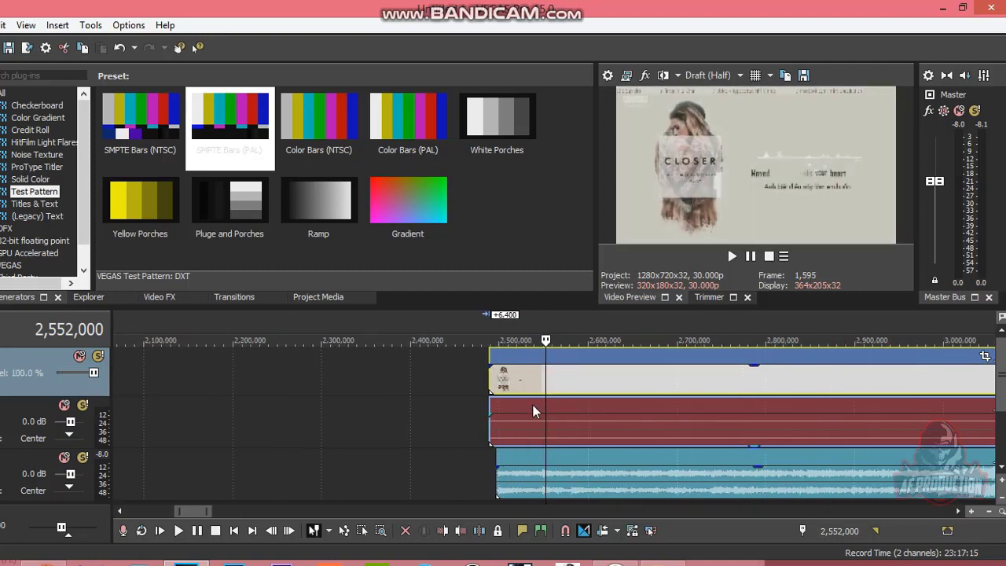
{"action": "left_click", "coordinate": [478, 384]}
{"action": "left_click", "coordinate": [731, 256]}
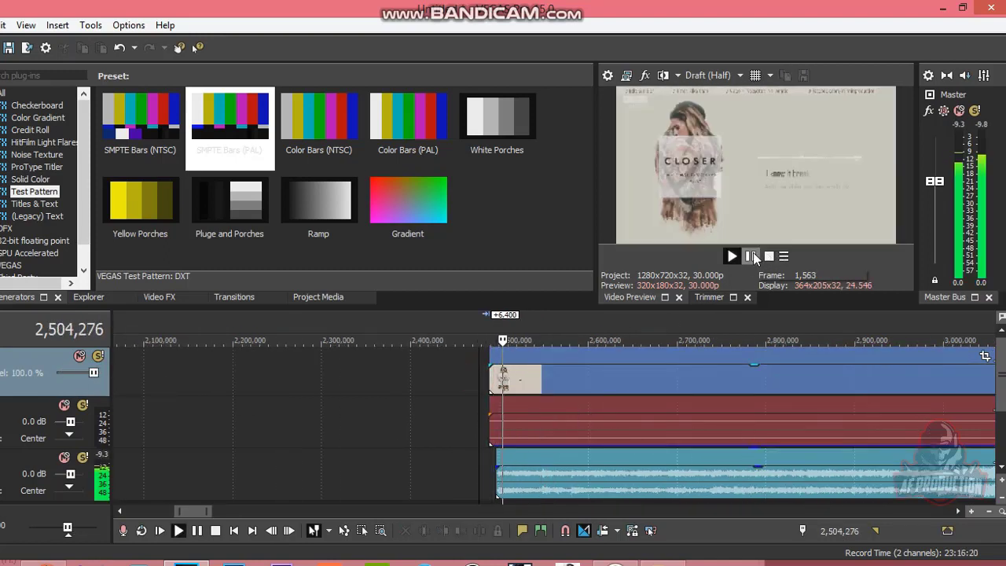
{"action": "left_click", "coordinate": [751, 256]}
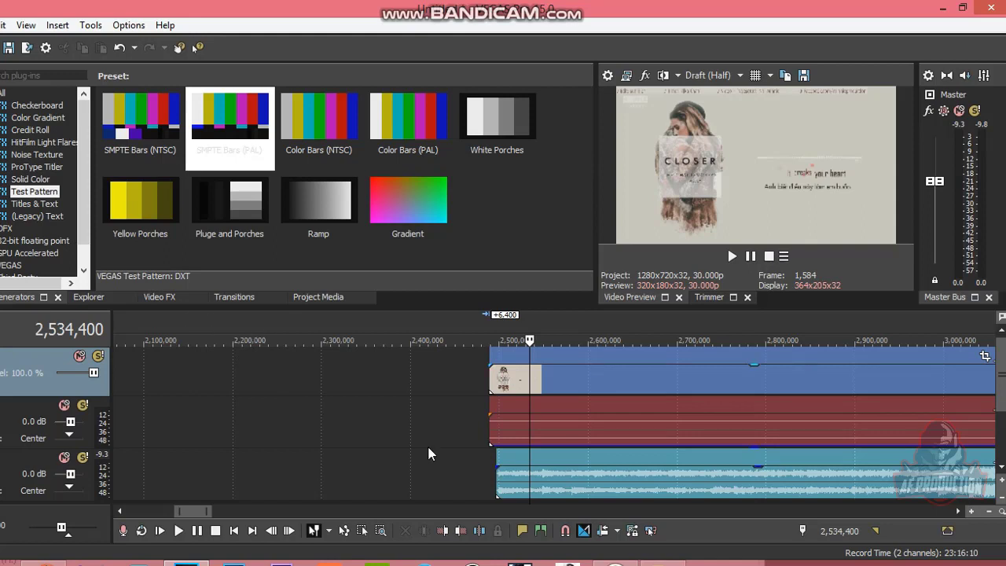
{"action": "left_click", "coordinate": [498, 383]}
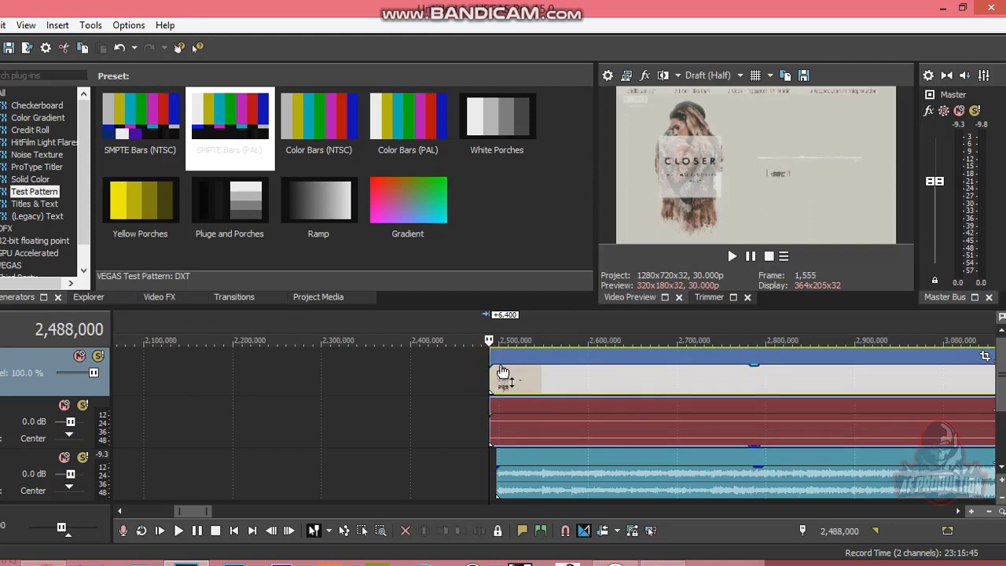
Add a fade-in transition to the start of the lyric video and preview it
{"action": "left_click", "coordinate": [243, 297]}
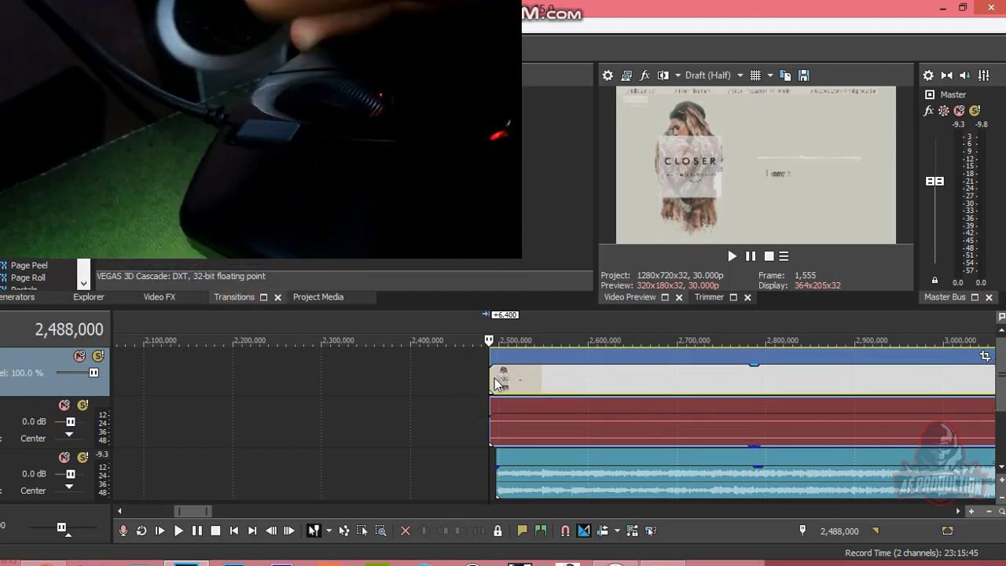
{"action": "scroll", "coordinate": [658, 383], "scroll_direction": "up", "scroll_amount": 10}
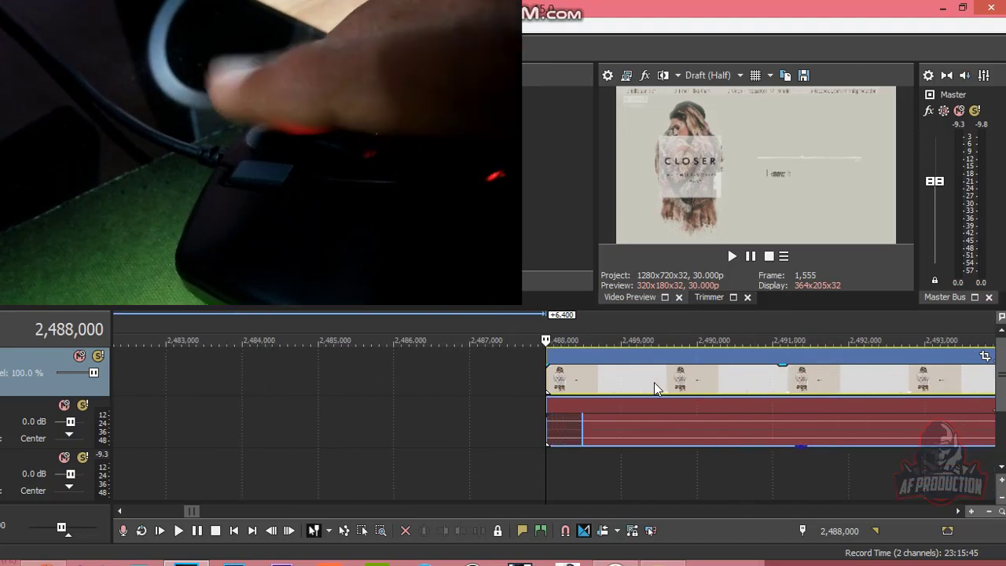
{"action": "scroll", "coordinate": [653, 382], "scroll_direction": "up", "scroll_amount": 5}
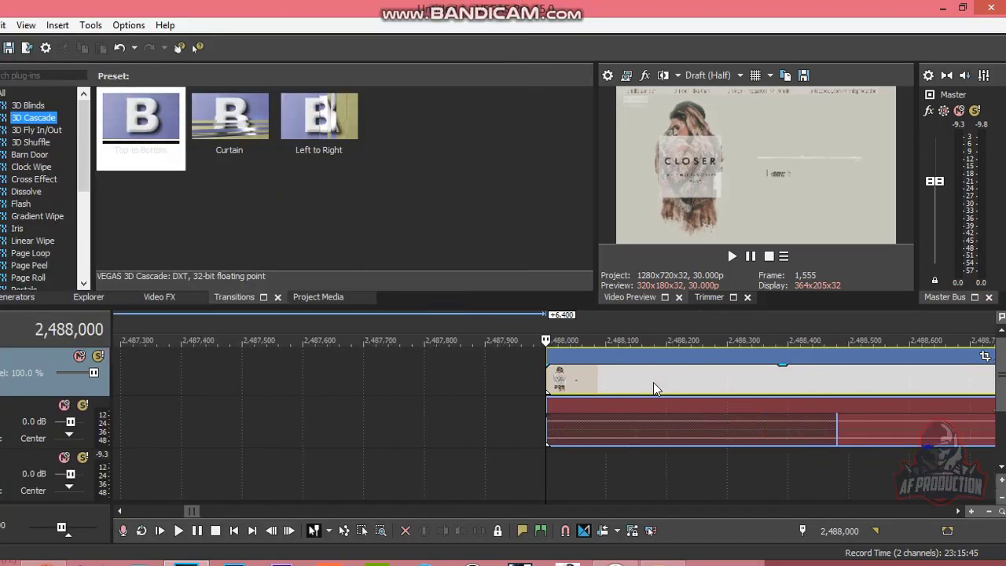
{"action": "scroll", "coordinate": [653, 382], "scroll_direction": "down", "scroll_amount": 10}
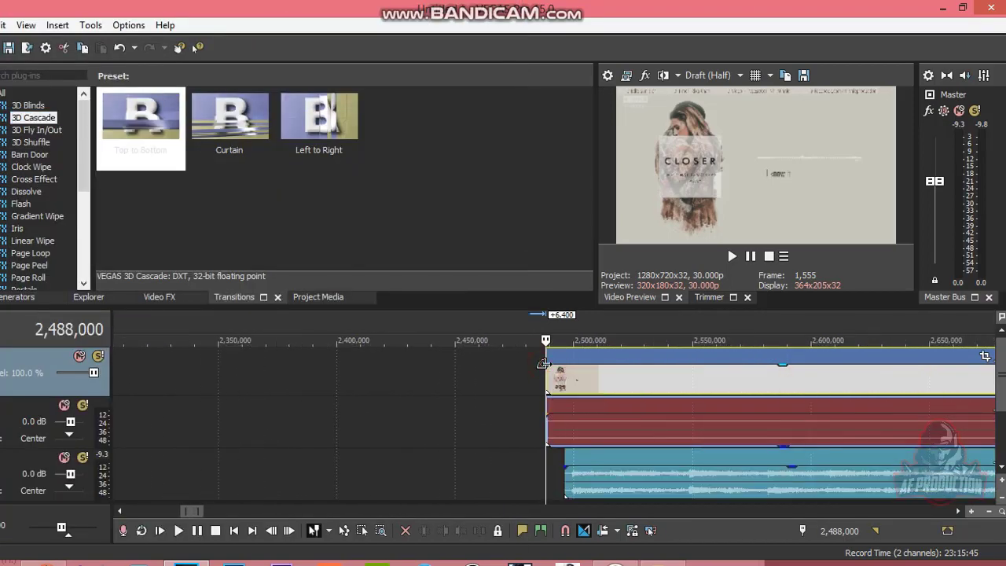
{"action": "left_click_drag", "start_coordinate": [543, 364], "coordinate": [658, 375]}
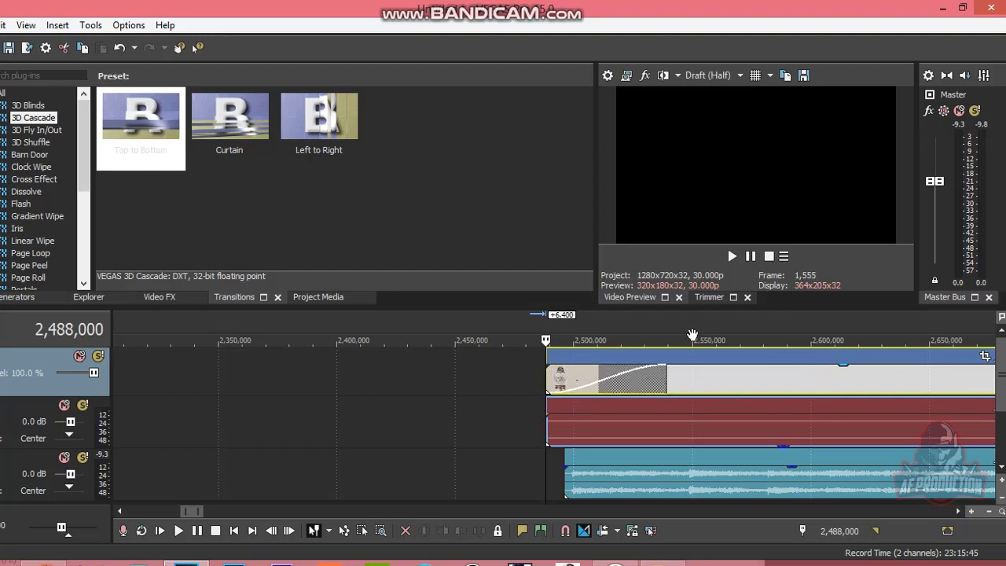
{"action": "left_click", "coordinate": [731, 256]}
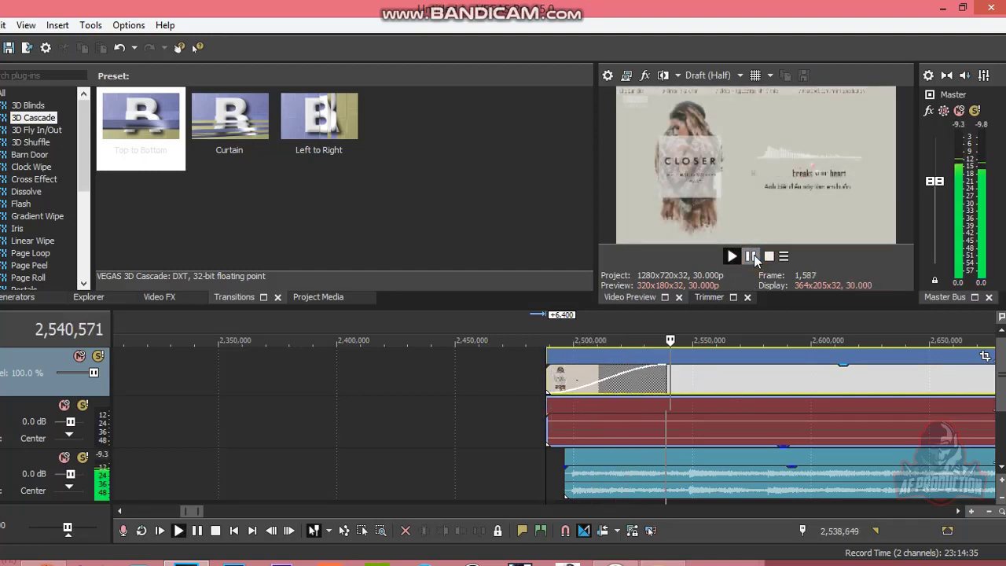
{"action": "left_click", "coordinate": [751, 256]}
{"action": "left_click", "coordinate": [557, 381]}
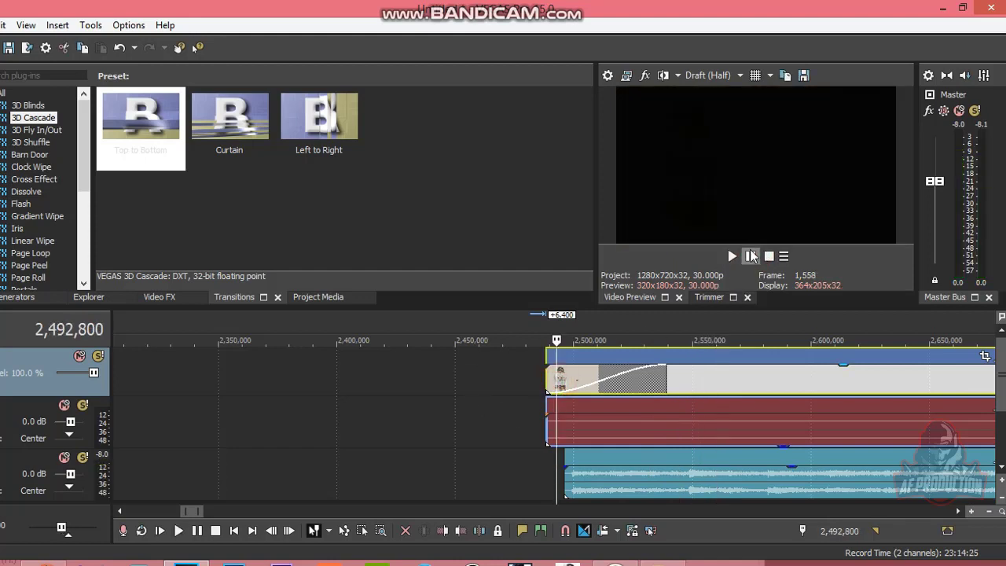
{"action": "left_click", "coordinate": [750, 256]}
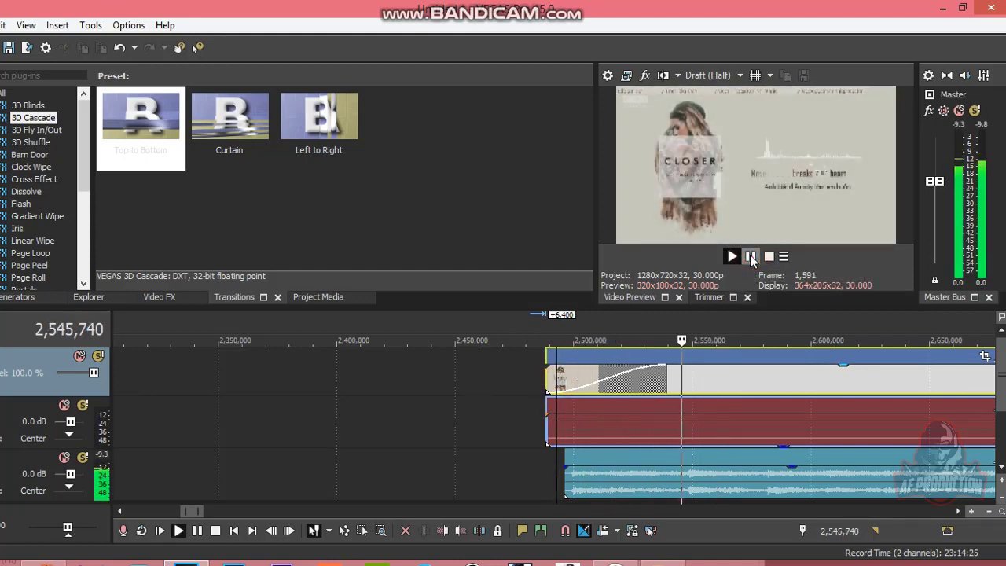
{"action": "left_click", "coordinate": [751, 256]}
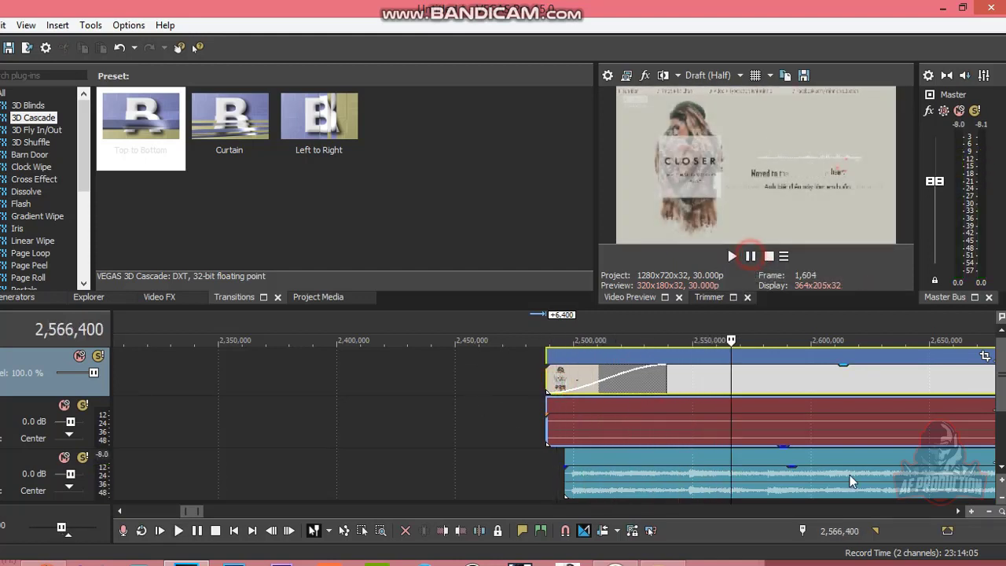
Nudge the song audio event left so it starts together with the video
{"action": "left_click", "coordinate": [619, 491]}
{"action": "left_click_drag", "start_coordinate": [615, 493], "coordinate": [603, 492]}
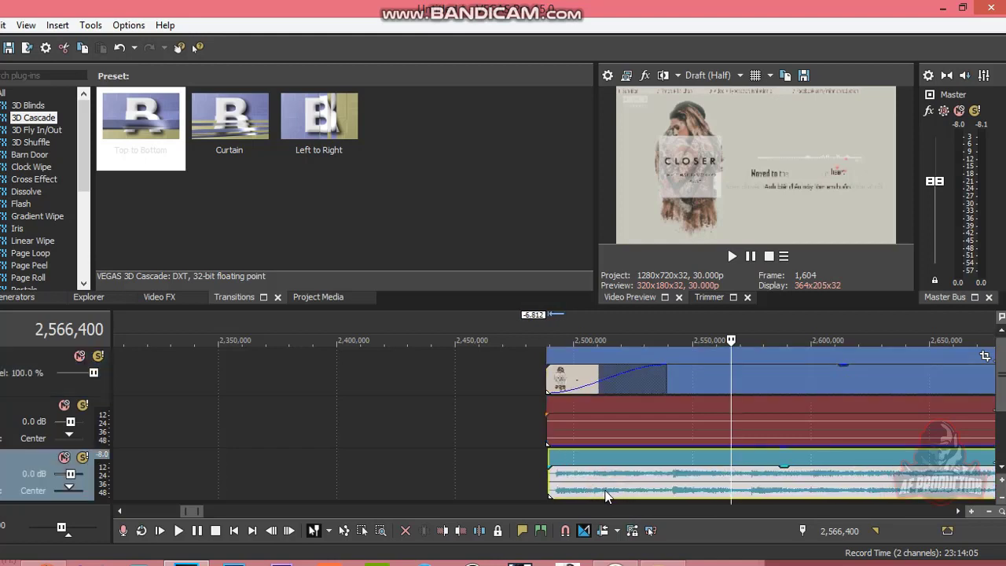
{"action": "scroll", "coordinate": [657, 486], "scroll_direction": "down", "scroll_amount": 2}
{"action": "scroll", "coordinate": [657, 486], "scroll_direction": "down", "scroll_amount": 2}
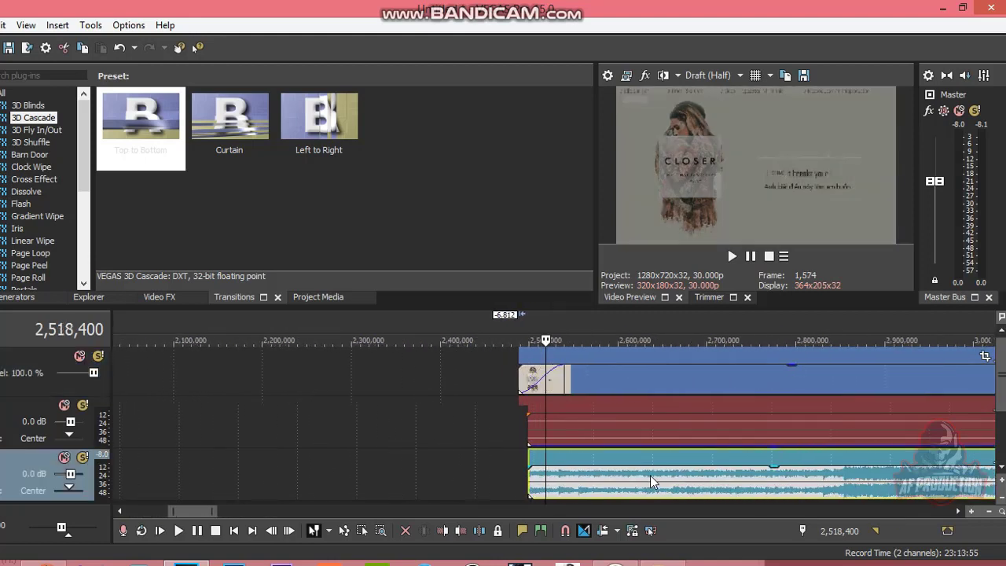
{"action": "left_click", "coordinate": [646, 376]}
{"action": "scroll", "coordinate": [657, 391], "scroll_direction": "down", "scroll_amount": 3}
{"action": "left_click", "coordinate": [359, 382]}
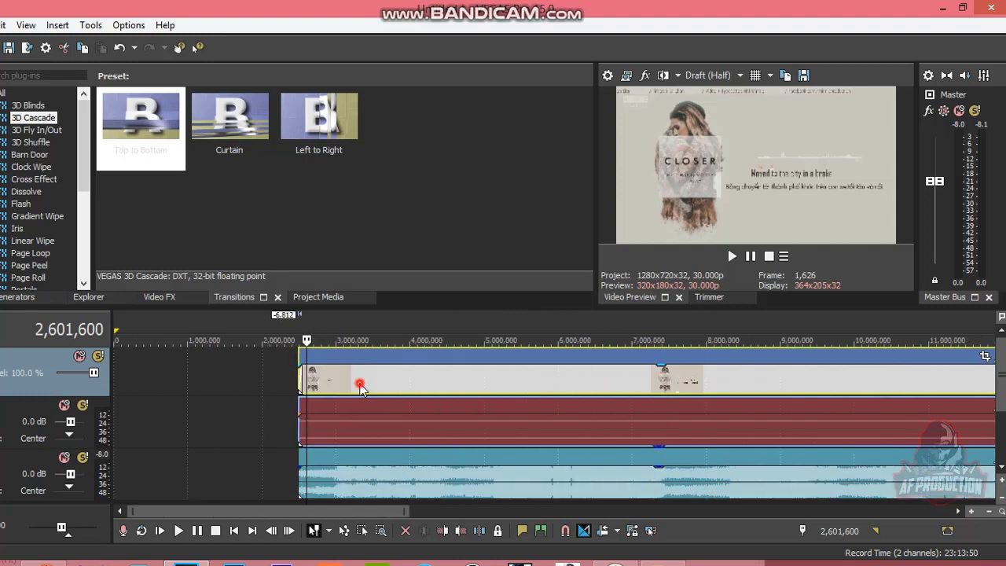
Split the lyric video and audio at 3,800,000 and move the right piece later
{"action": "left_click", "coordinate": [385, 378]}
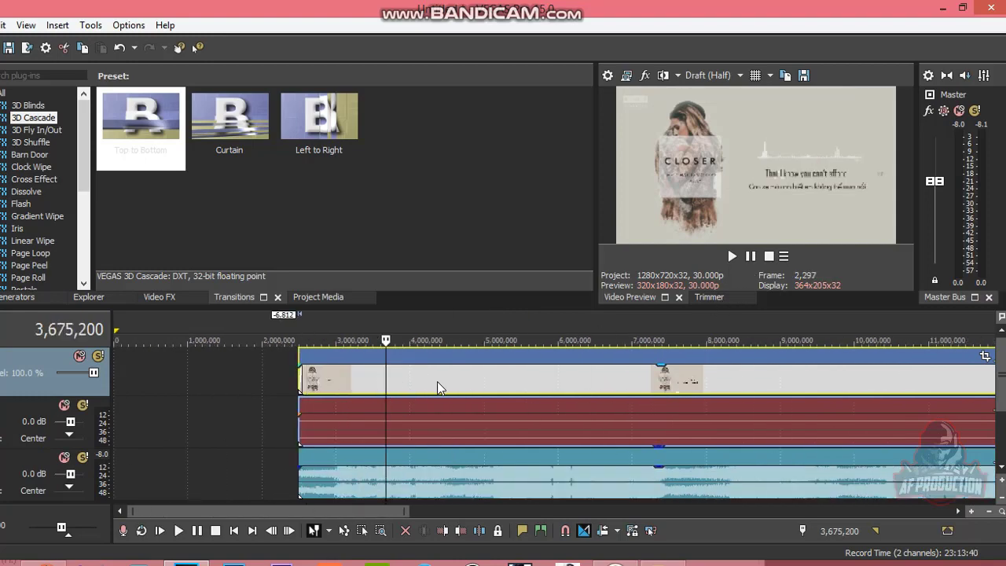
{"action": "left_click", "coordinate": [395, 381]}
{"action": "scroll", "coordinate": [480, 403], "scroll_direction": "up", "scroll_amount": 4}
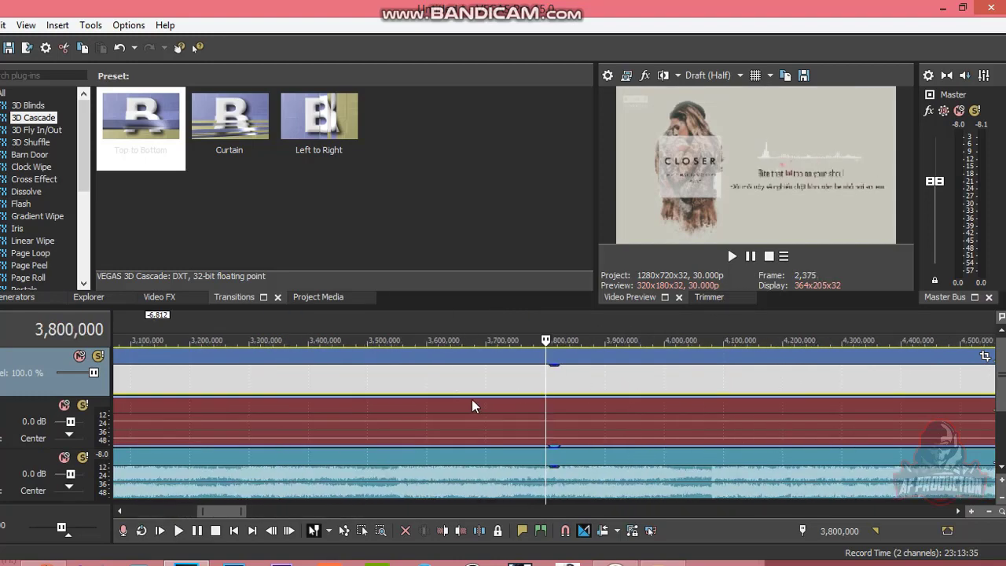
{"action": "scroll", "coordinate": [471, 406], "scroll_direction": "down", "scroll_amount": 4}
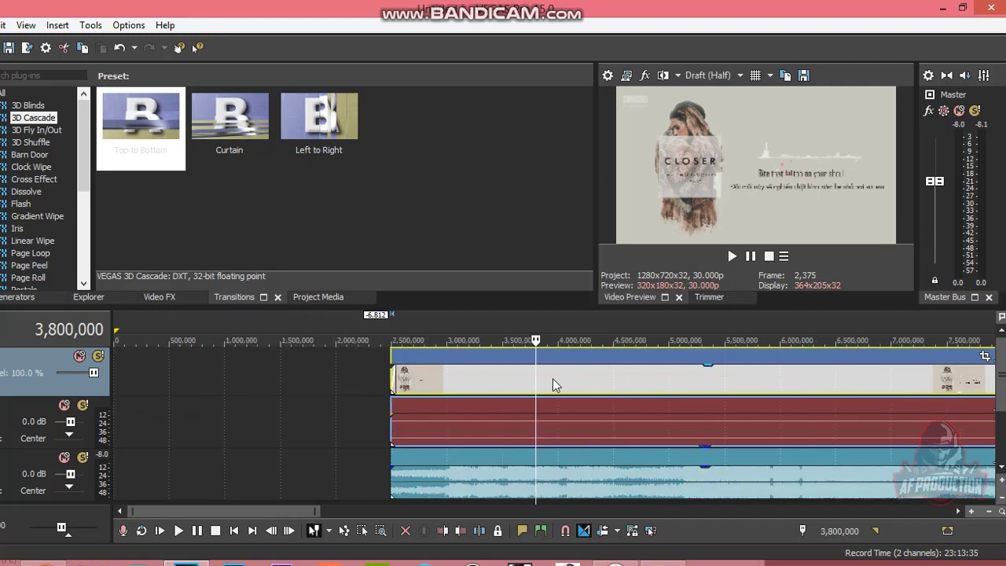
{"action": "key", "text": "s"}
{"action": "mouse_move", "coordinate": [577, 374]}
{"action": "left_mouse_down"}
{"action": "mouse_move", "coordinate": [679, 385]}
{"action": "mouse_move", "coordinate": [553, 385]}
{"action": "mouse_move", "coordinate": [577, 385]}
{"action": "mouse_move", "coordinate": [595, 406]}
{"action": "mouse_move", "coordinate": [586, 385]}
{"action": "mouse_move", "coordinate": [570, 393]}
{"action": "mouse_move", "coordinate": [588, 386]}
{"action": "mouse_move", "coordinate": [564, 384]}
{"action": "mouse_move", "coordinate": [578, 385]}
{"action": "left_mouse_up"}
{"action": "scroll", "coordinate": [585, 387], "scroll_direction": "up", "scroll_amount": 5}
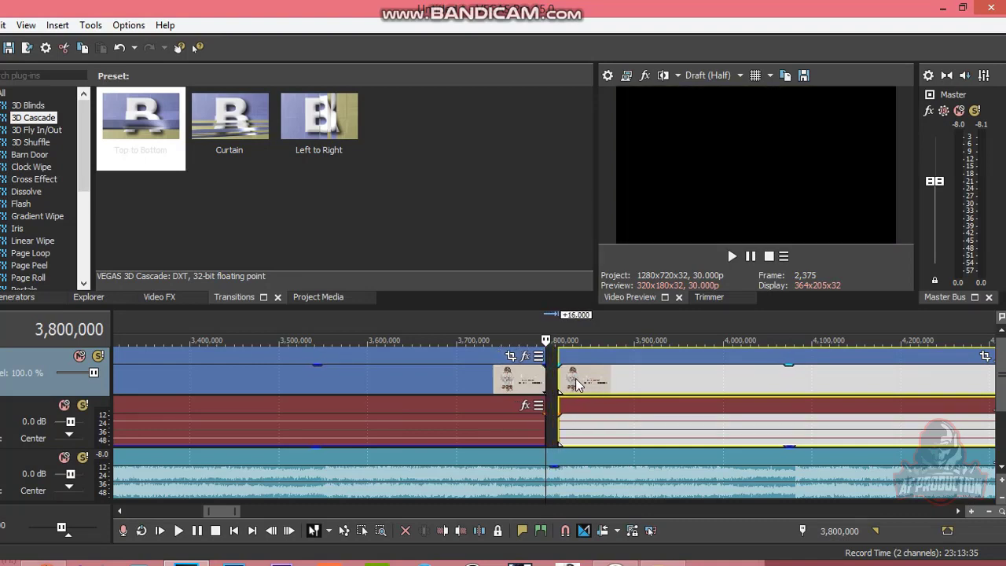
Play back across the first cut twice to review the gap
{"action": "left_click", "coordinate": [422, 397]}
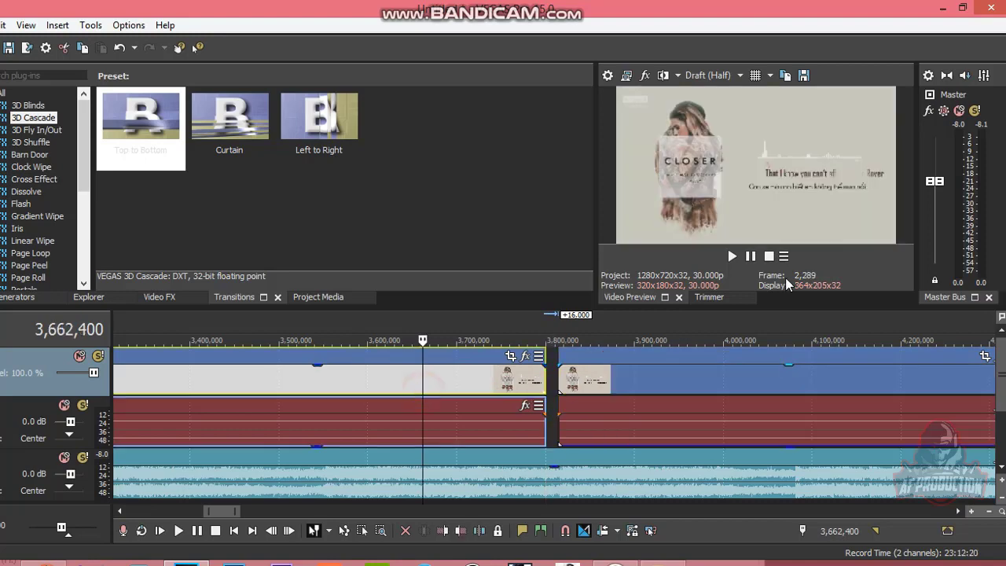
{"action": "left_click", "coordinate": [507, 382]}
{"action": "left_click", "coordinate": [747, 259]}
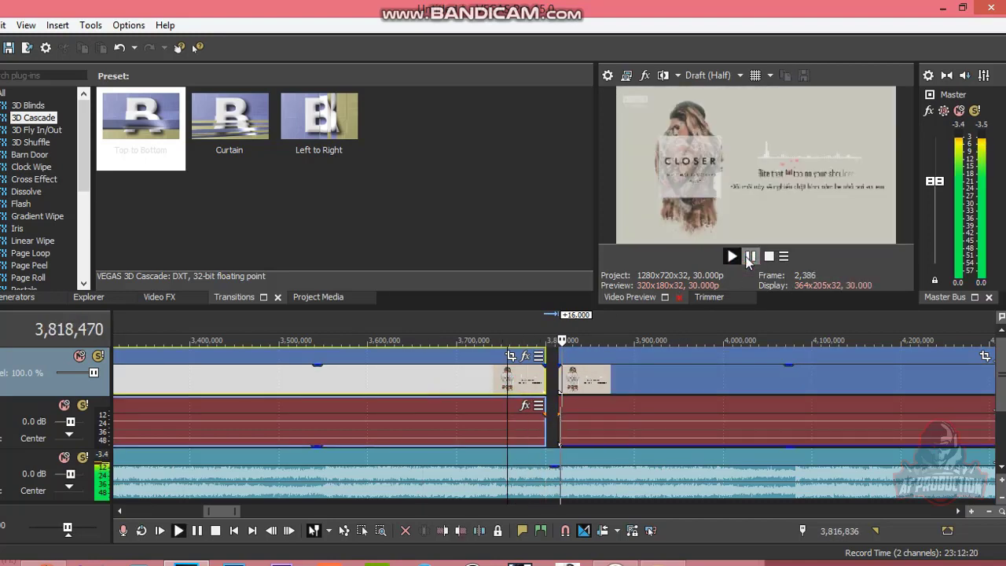
{"action": "left_click", "coordinate": [748, 258]}
{"action": "left_click", "coordinate": [768, 256]}
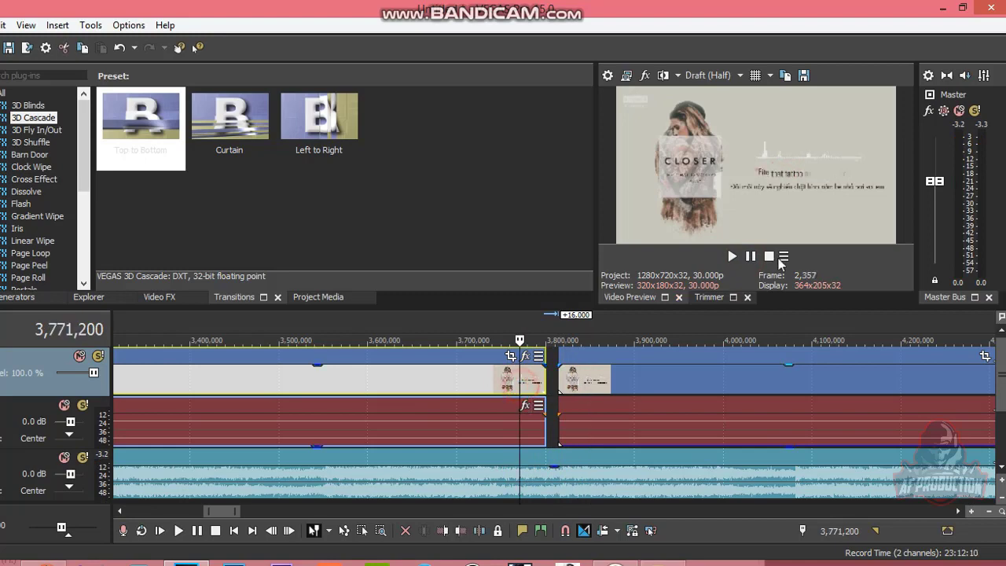
{"action": "left_click", "coordinate": [743, 257]}
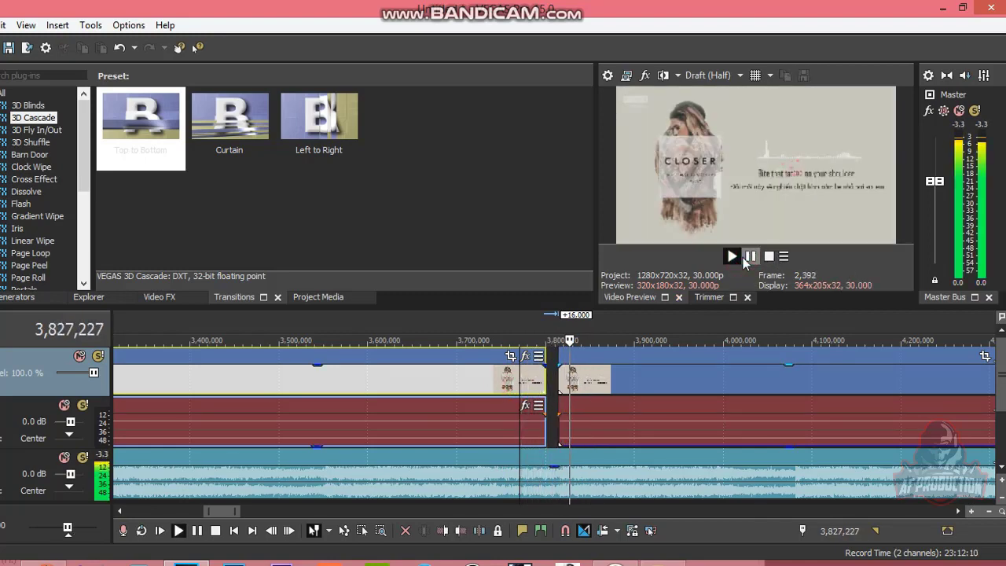
{"action": "left_click", "coordinate": [744, 257]}
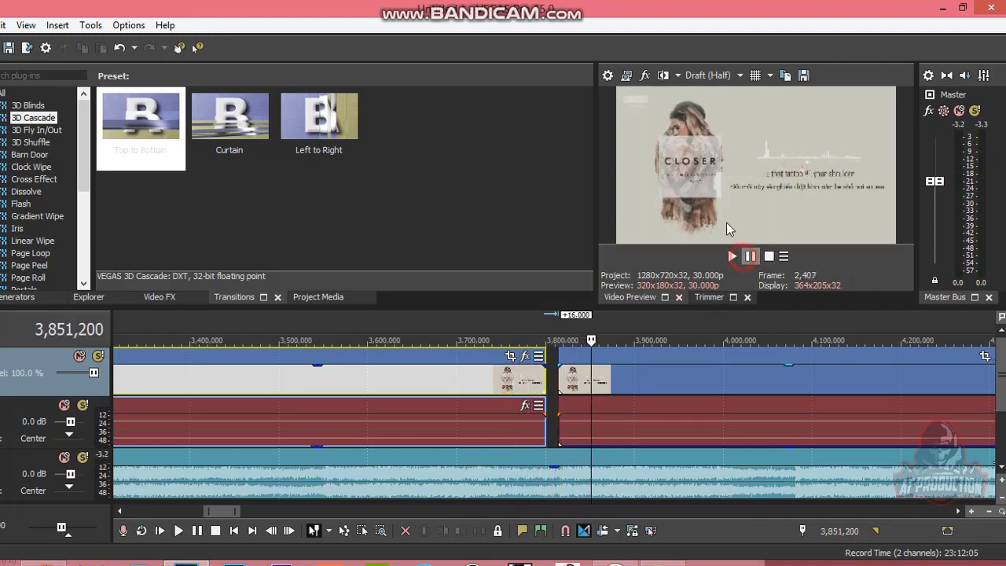
Slide the later events left to narrow the gap and replay across it
{"action": "left_click", "coordinate": [555, 386]}
{"action": "scroll", "coordinate": [636, 398], "scroll_direction": "up", "scroll_amount": 4}
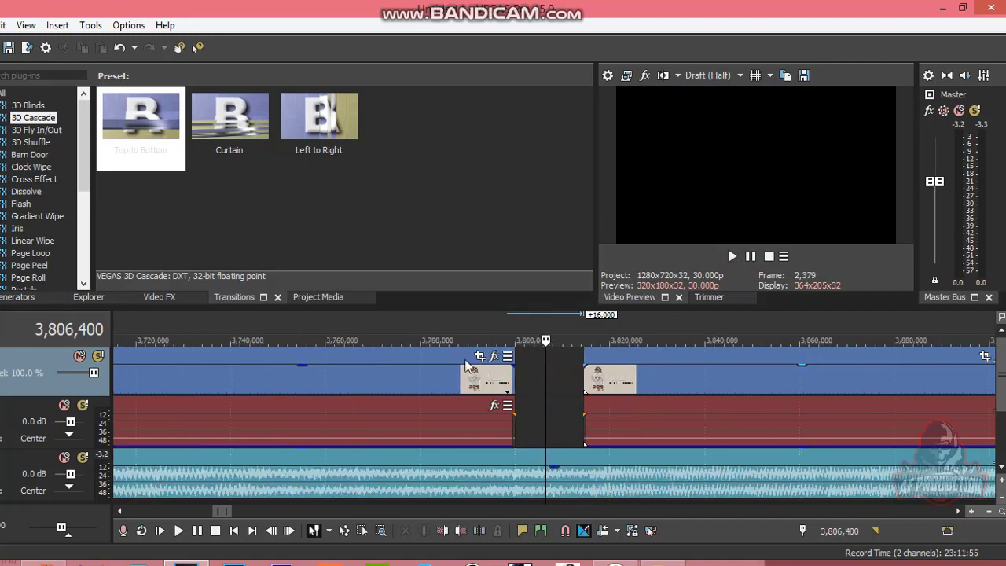
{"action": "left_click", "coordinate": [656, 382]}
{"action": "left_click_drag", "start_coordinate": [656, 382], "coordinate": [632, 383]}
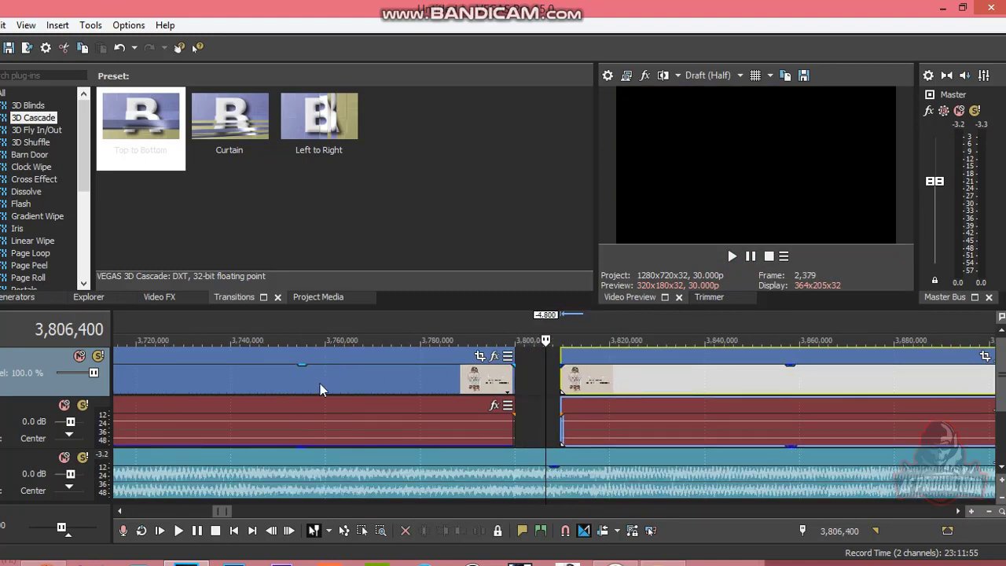
{"action": "left_click", "coordinate": [340, 384]}
{"action": "left_click", "coordinate": [731, 256]}
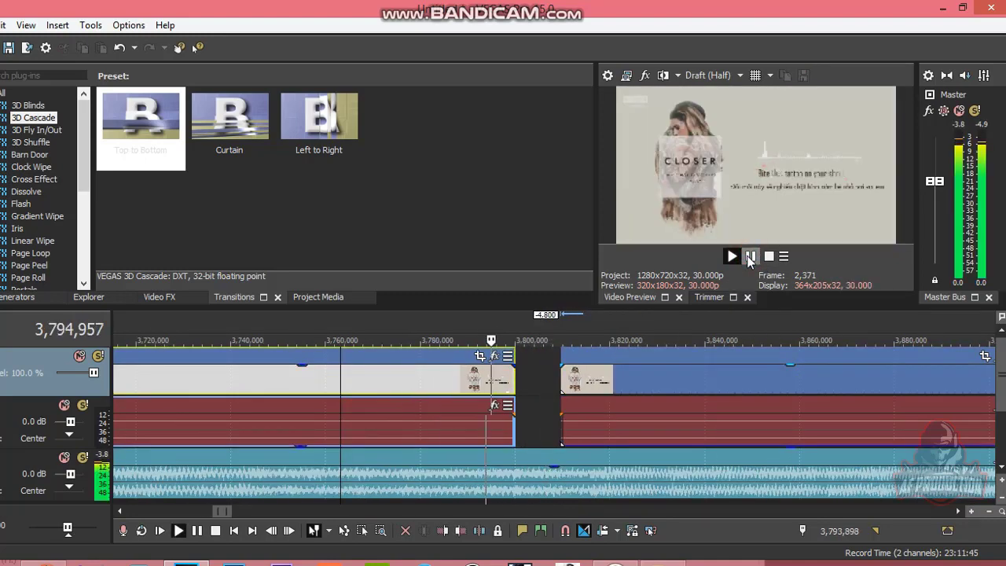
{"action": "left_click", "coordinate": [750, 256]}
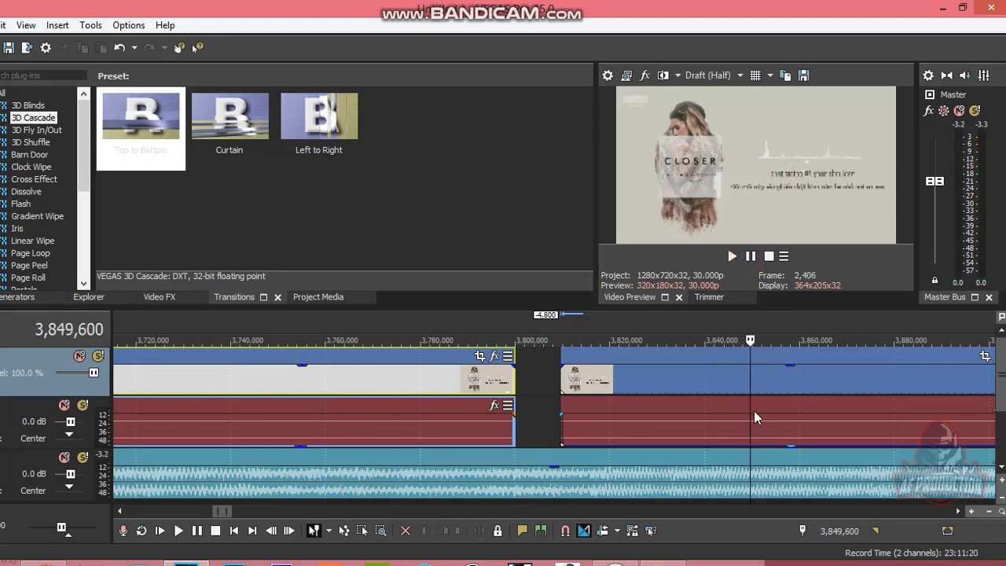
{"action": "scroll", "coordinate": [762, 416], "scroll_direction": "down", "scroll_amount": 2}
{"action": "scroll", "coordinate": [582, 404], "scroll_direction": "down", "scroll_amount": 3}
Split the following event at 3,886,400 and drag the split-off piece along the timeline
{"action": "left_click", "coordinate": [552, 382]}
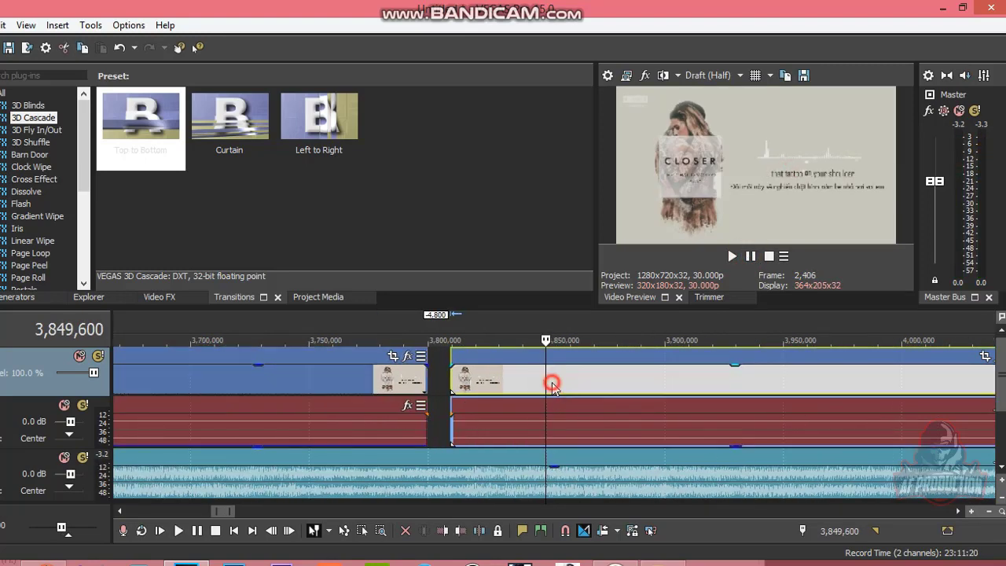
{"action": "left_click", "coordinate": [579, 380]}
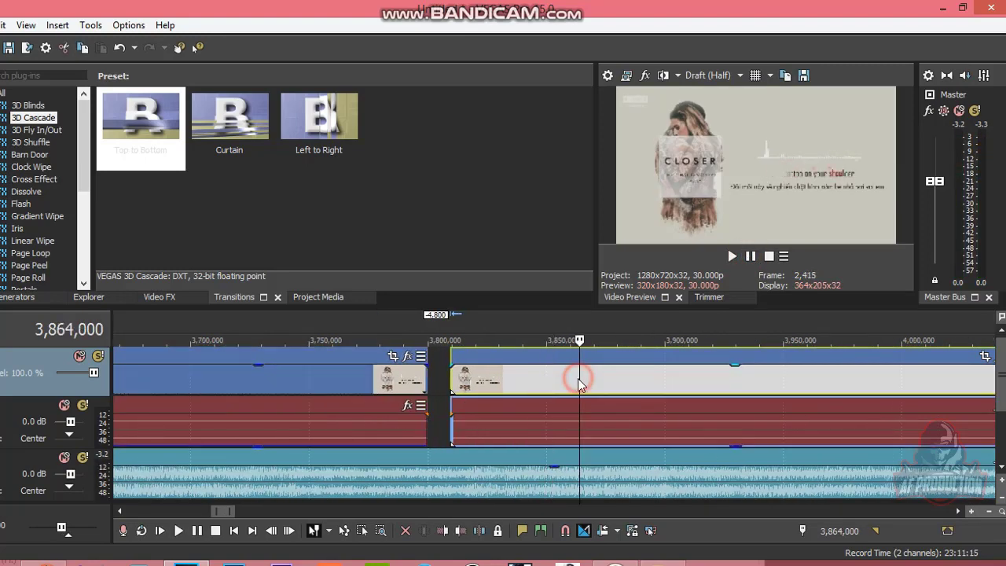
{"action": "left_click", "coordinate": [696, 381]}
{"action": "left_click", "coordinate": [633, 382]}
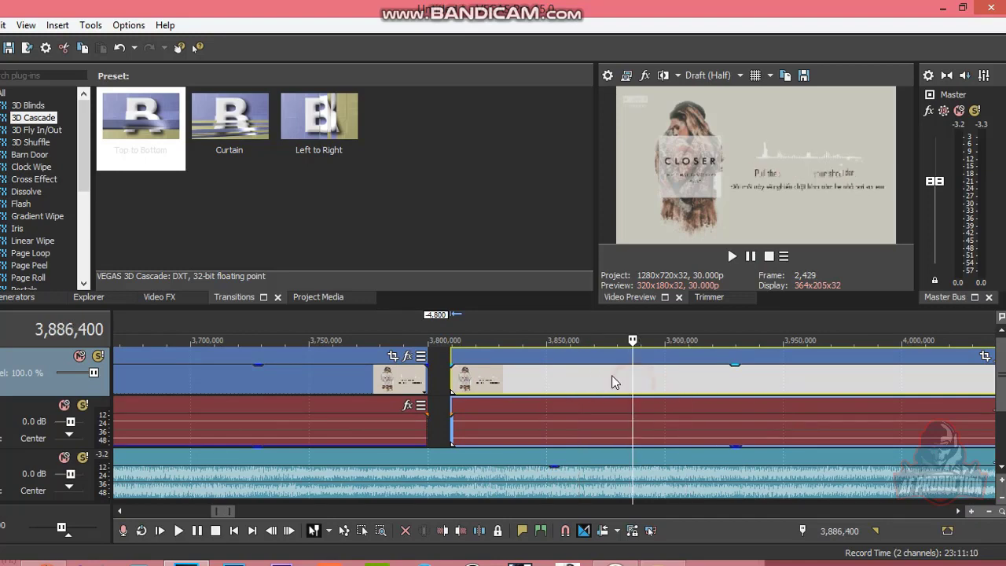
{"action": "key", "text": "s"}
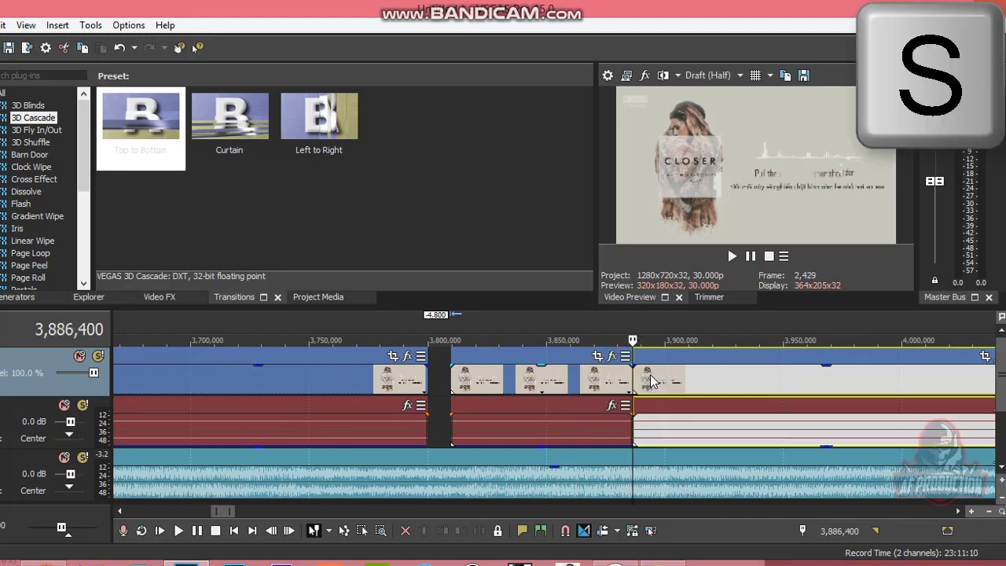
{"action": "left_click_drag", "start_coordinate": [689, 392], "coordinate": [656, 390]}
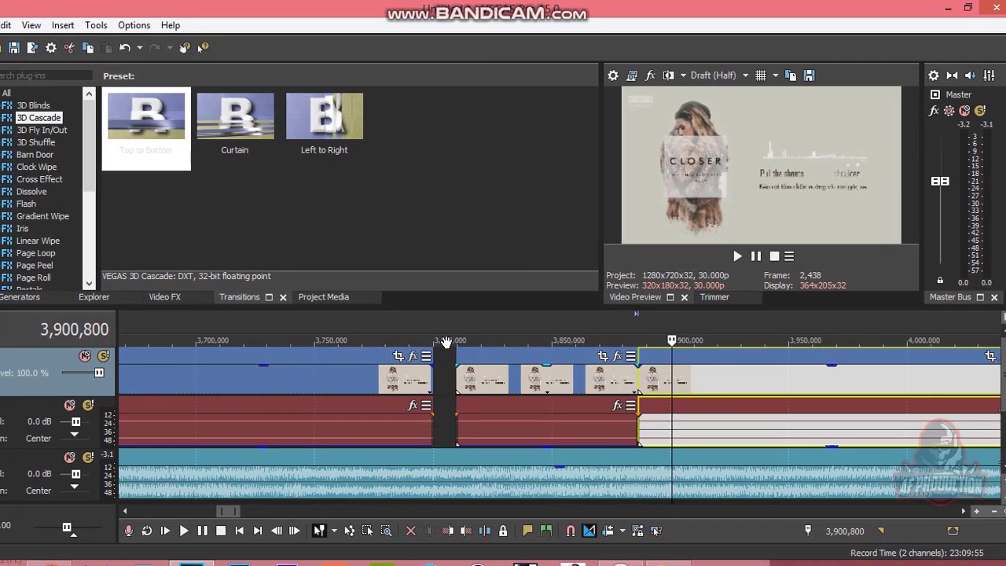
Apply the (Default) Additive Dissolve to the second cut, close its settings and play it back
{"action": "left_click", "coordinate": [28, 105]}
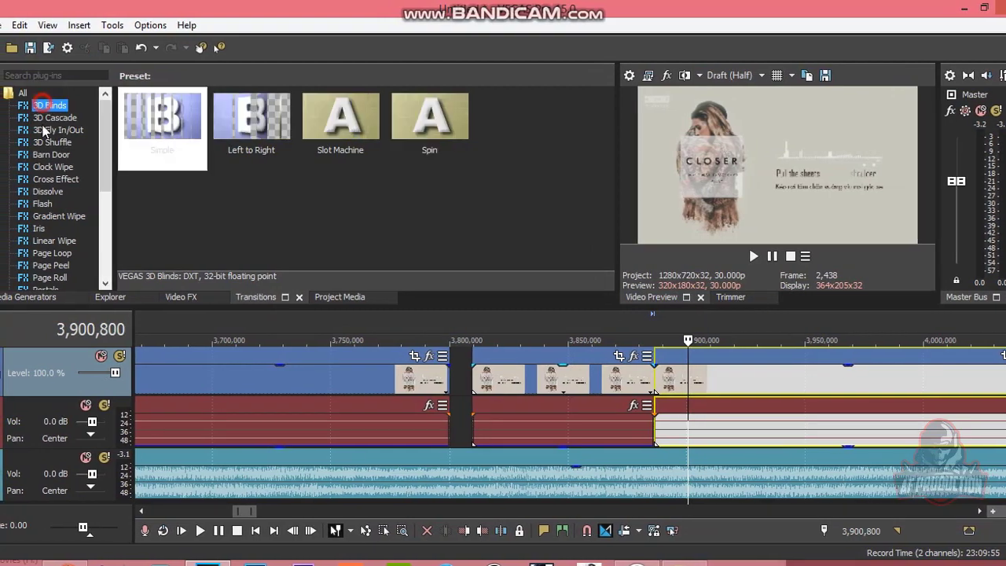
{"action": "key", "text": "Down"}
{"action": "key", "text": "Down"}
{"action": "key", "text": "Down"}
{"action": "key", "text": "Down"}
{"action": "key", "text": "Down"}
{"action": "key", "text": "Down"}
{"action": "key", "text": "Down"}
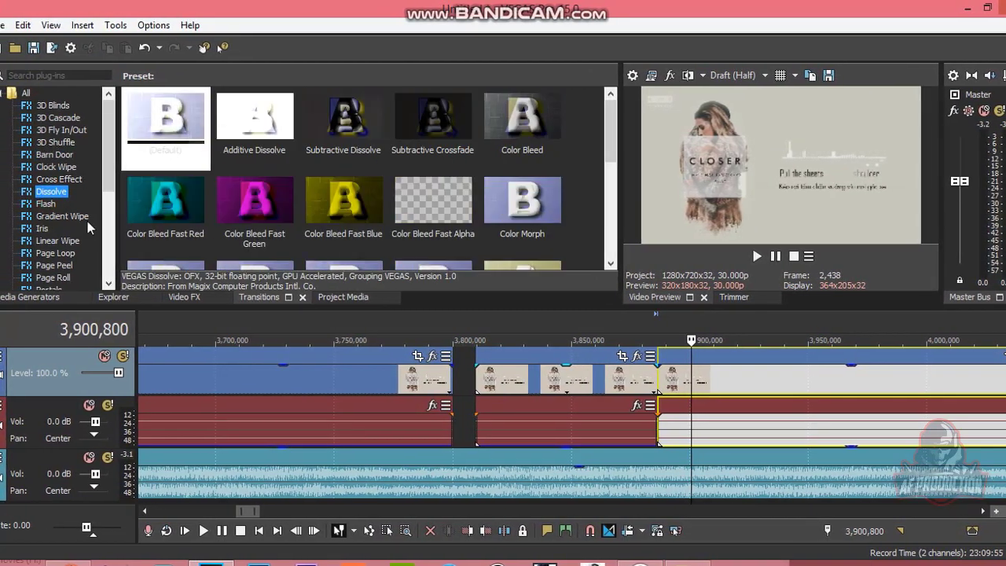
{"action": "left_click_drag", "start_coordinate": [167, 113], "coordinate": [656, 399]}
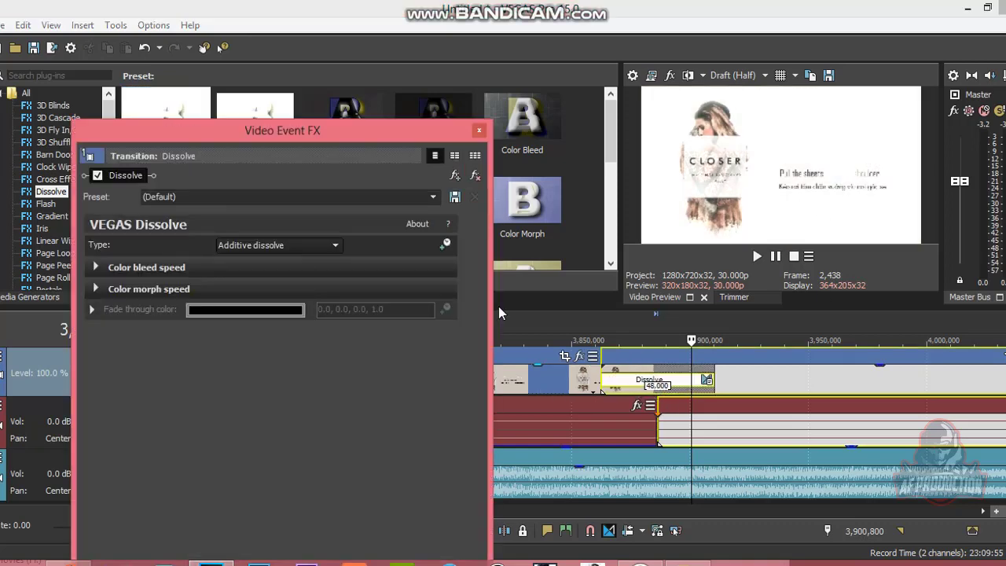
{"action": "left_click_drag", "start_coordinate": [198, 142], "coordinate": [200, 66]}
{"action": "left_click", "coordinate": [96, 194]}
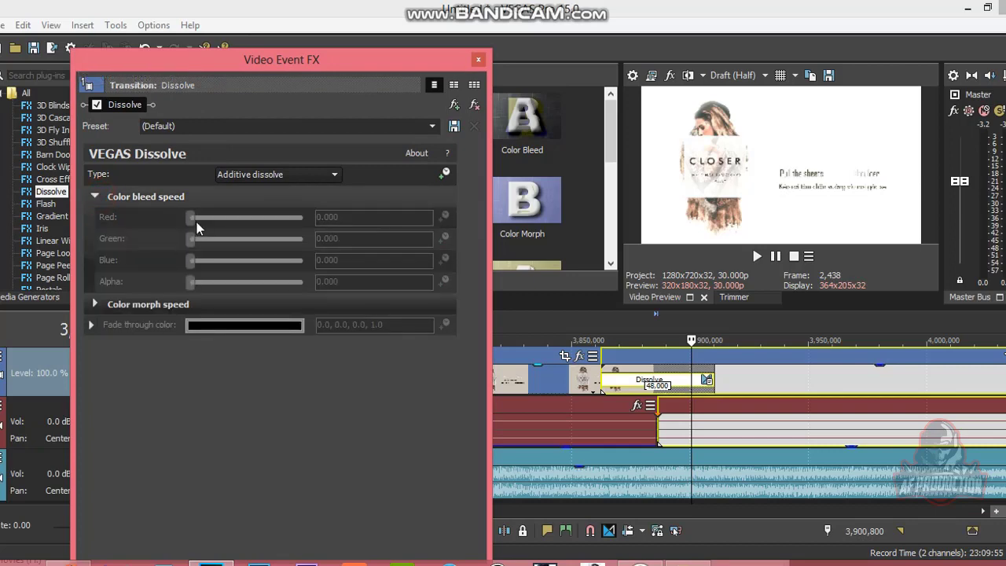
{"action": "left_click", "coordinate": [478, 60]}
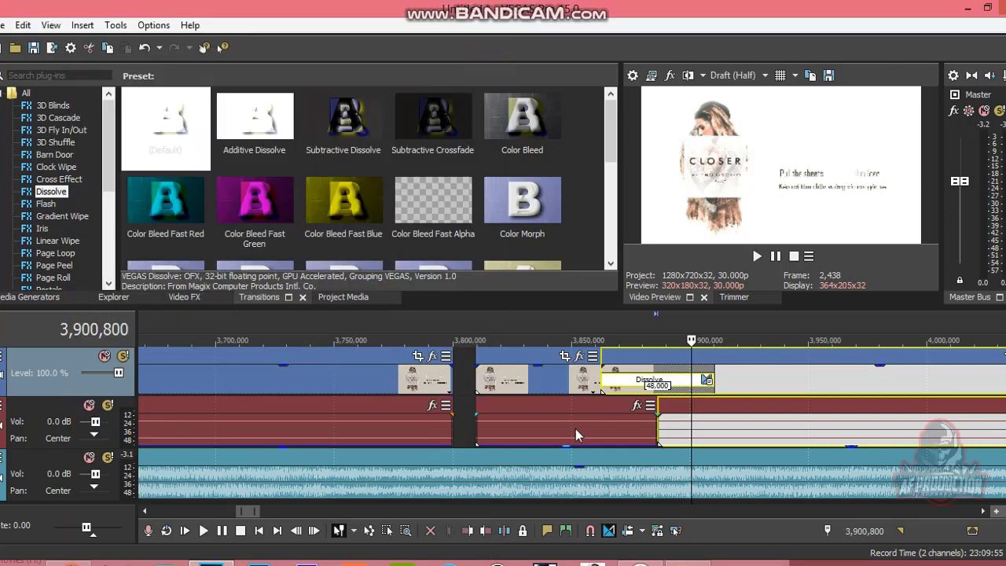
{"action": "left_click", "coordinate": [512, 383]}
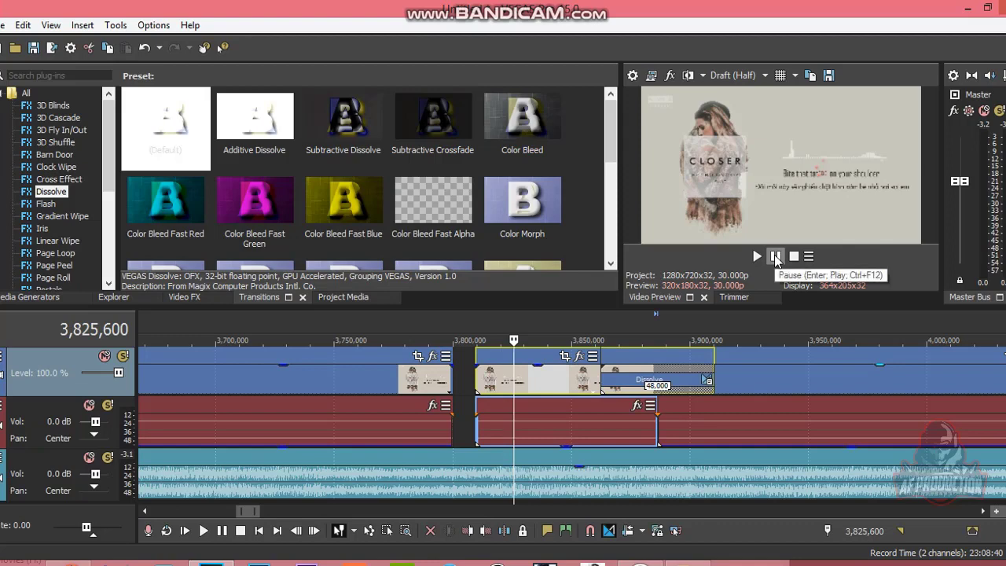
{"action": "left_click", "coordinate": [774, 257]}
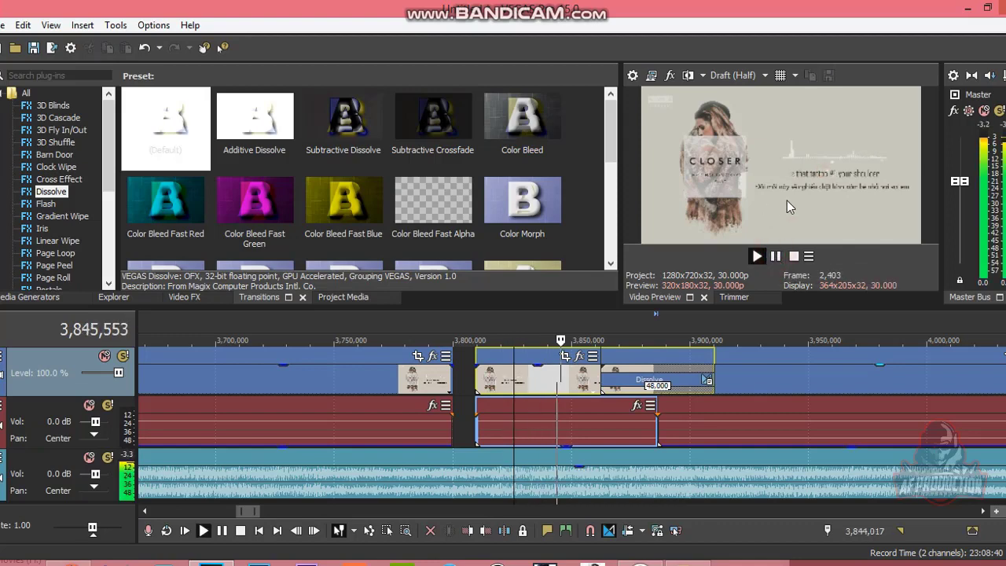
Pause playback and split the lyric video and its audio at 3,027,200
{"action": "left_click", "coordinate": [782, 257]}
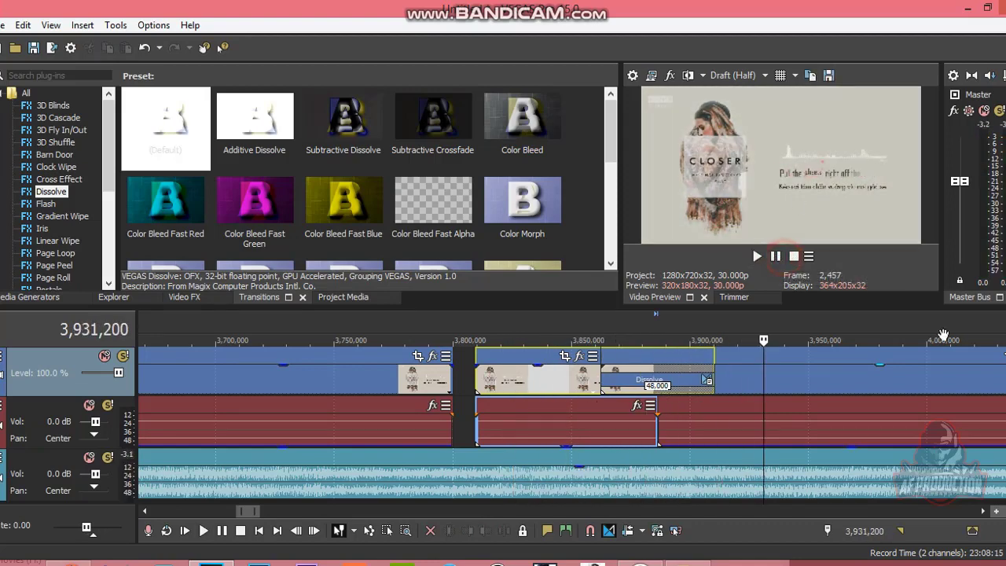
{"action": "scroll", "coordinate": [777, 441], "scroll_direction": "down", "scroll_amount": 2}
{"action": "scroll", "coordinate": [750, 424], "scroll_direction": "down", "scroll_amount": 2}
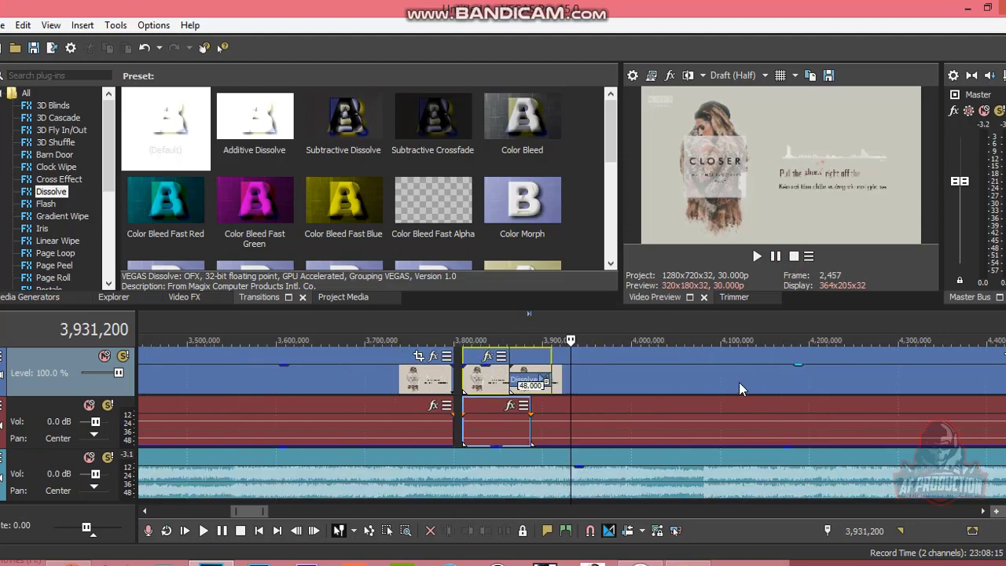
{"action": "scroll", "coordinate": [706, 389], "scroll_direction": "down", "scroll_amount": 5}
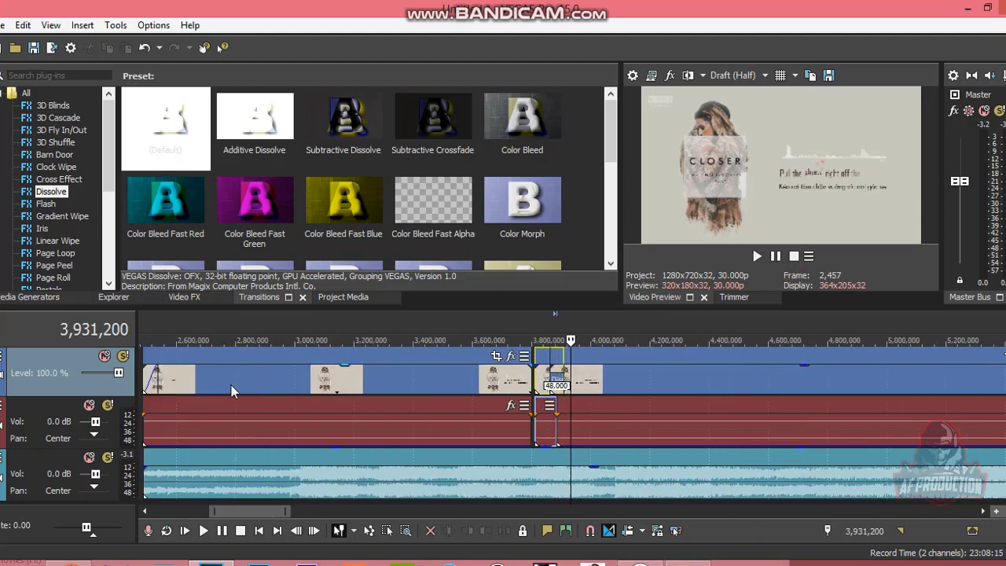
{"action": "left_click", "coordinate": [303, 384]}
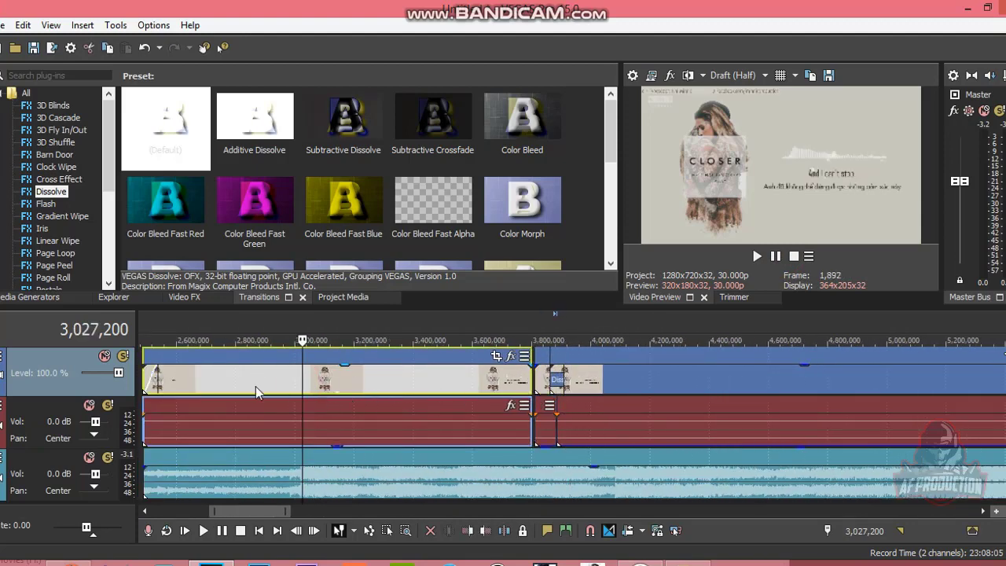
{"action": "scroll", "coordinate": [347, 381], "scroll_direction": "up", "scroll_amount": 4}
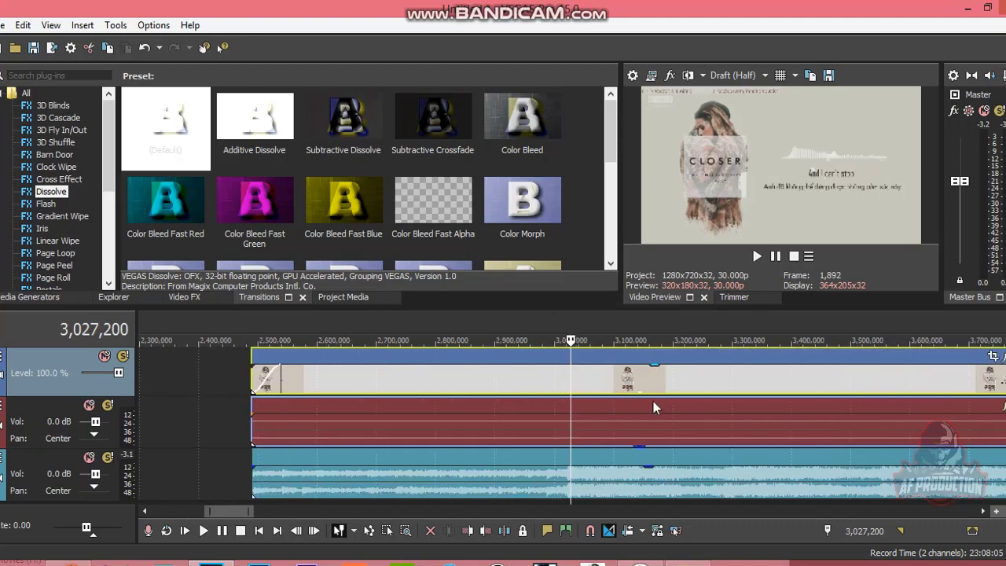
{"action": "key", "text": "s"}
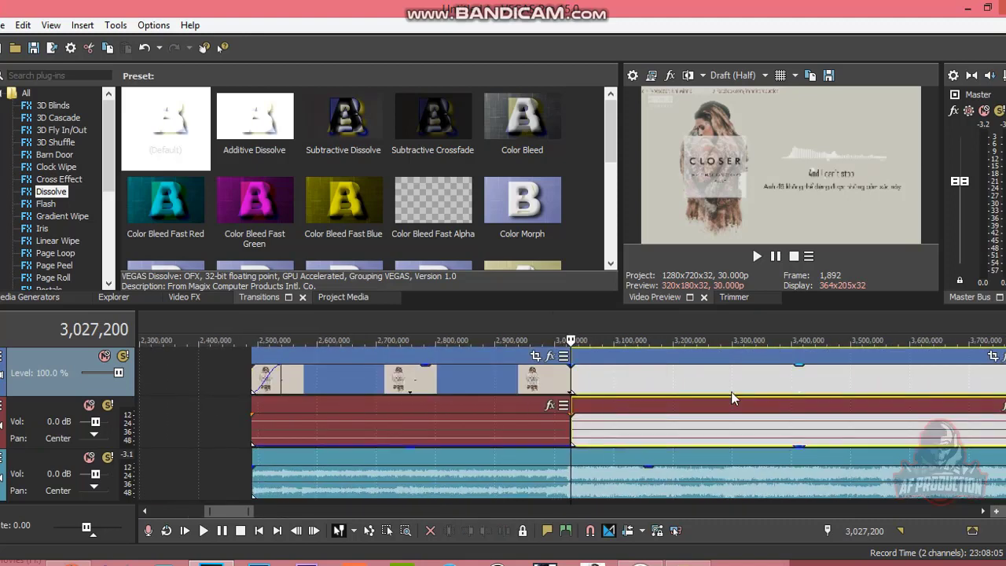
Check frames after the split and set the playhead at 3,398,400 for the next cut
{"action": "scroll", "coordinate": [732, 399], "scroll_direction": "down", "scroll_amount": 3}
{"action": "scroll", "coordinate": [684, 380], "scroll_direction": "up", "scroll_amount": 3}
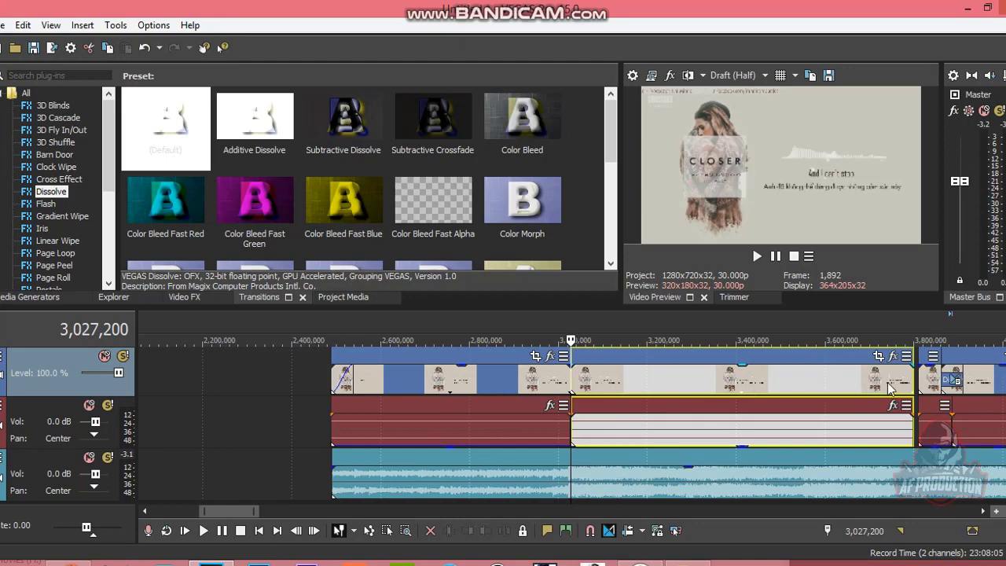
{"action": "left_click", "coordinate": [772, 400]}
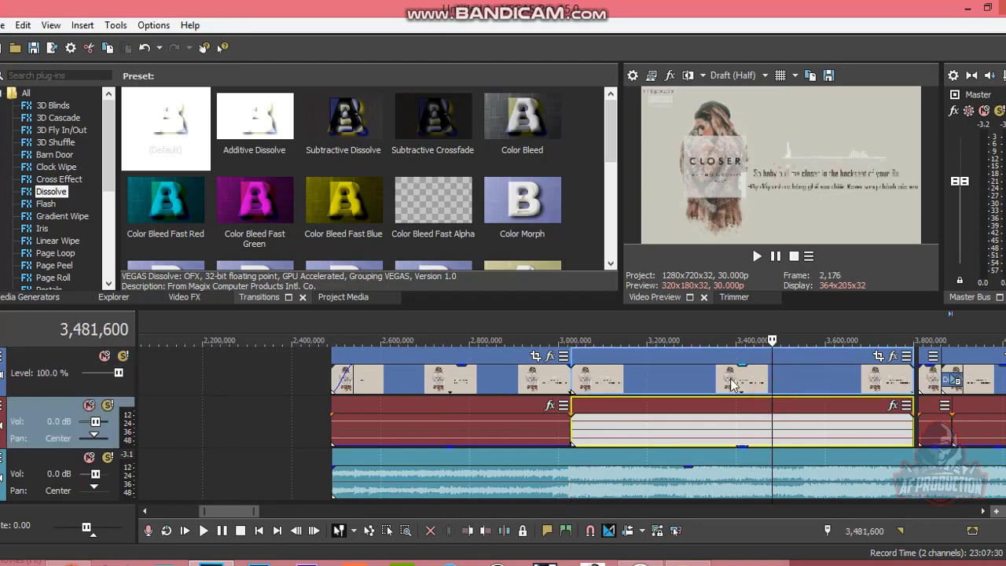
{"action": "left_click", "coordinate": [616, 381]}
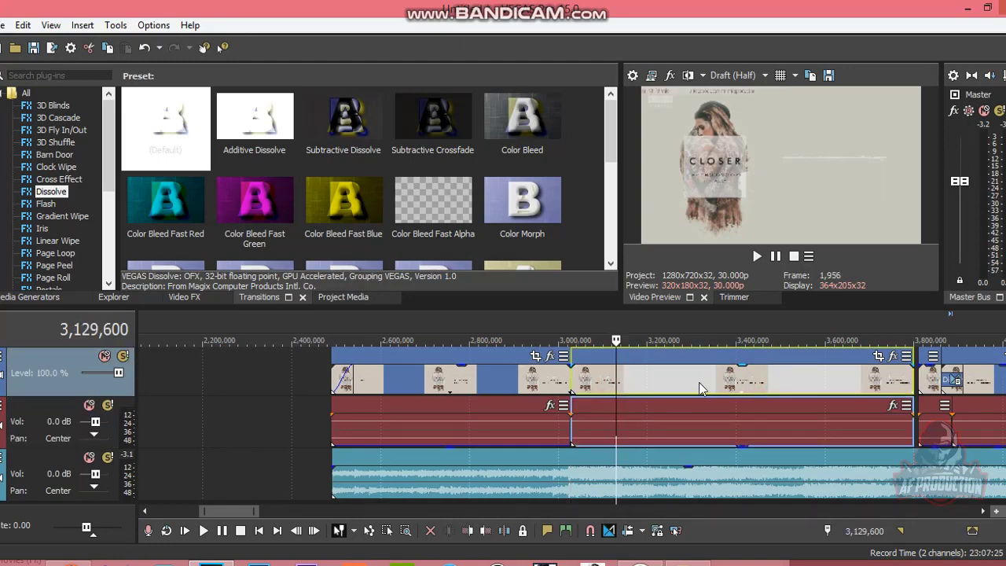
{"action": "left_click", "coordinate": [739, 387]}
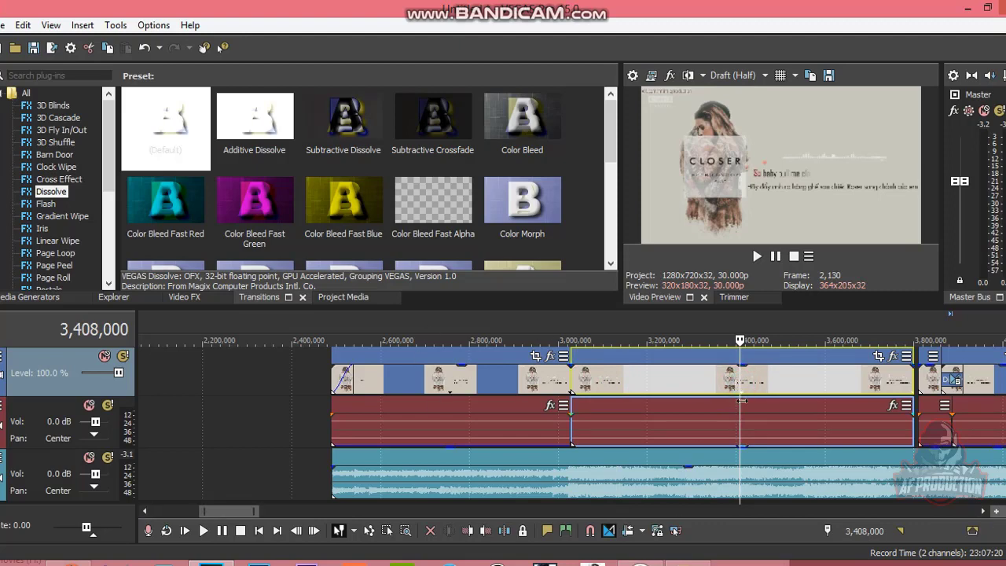
{"action": "left_click", "coordinate": [571, 385]}
{"action": "left_click", "coordinate": [735, 384]}
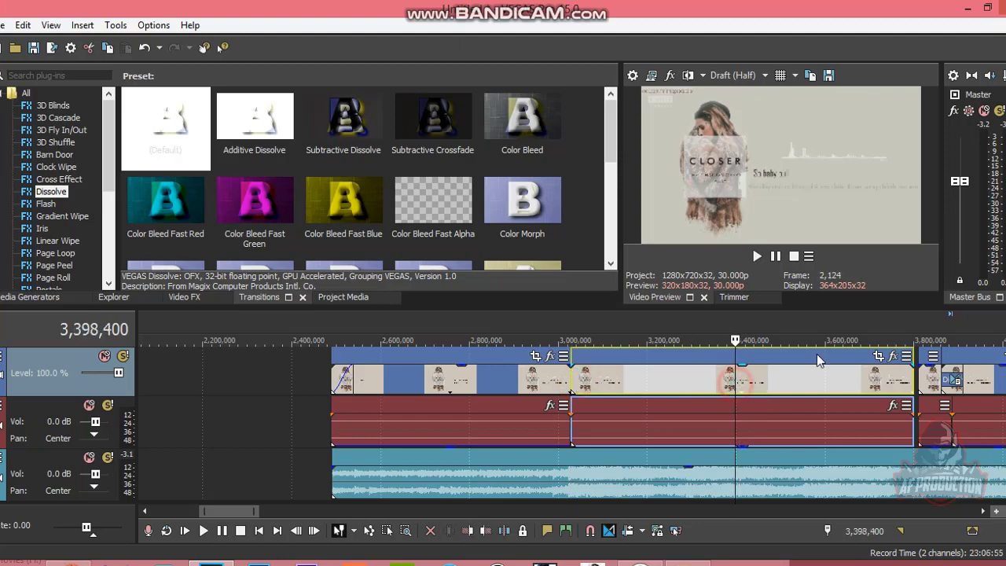
Split video and audio at 3,398,400 and select the middle event between the cuts
{"action": "key", "text": "s"}
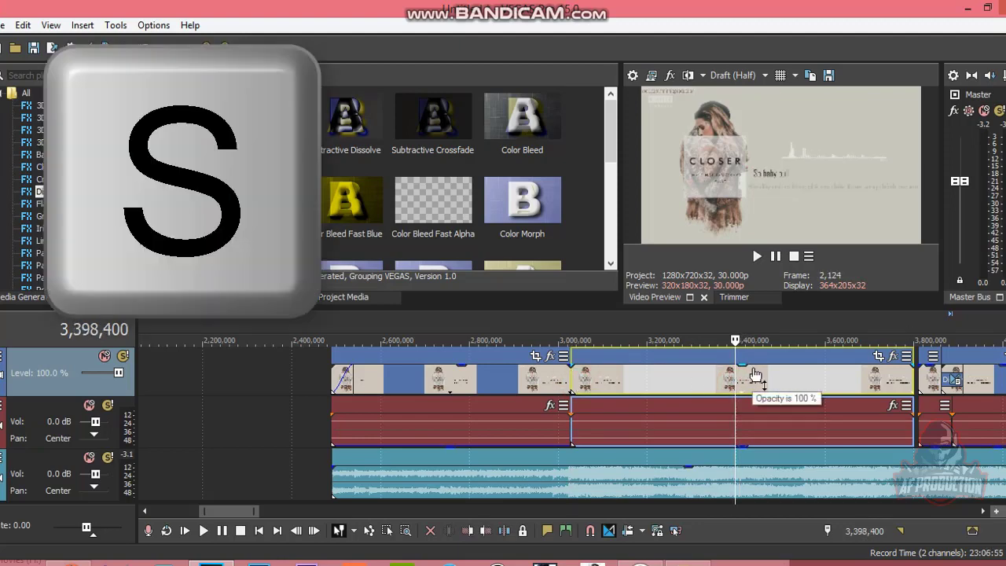
{"action": "left_click", "coordinate": [799, 403]}
{"action": "left_click", "coordinate": [797, 402]}
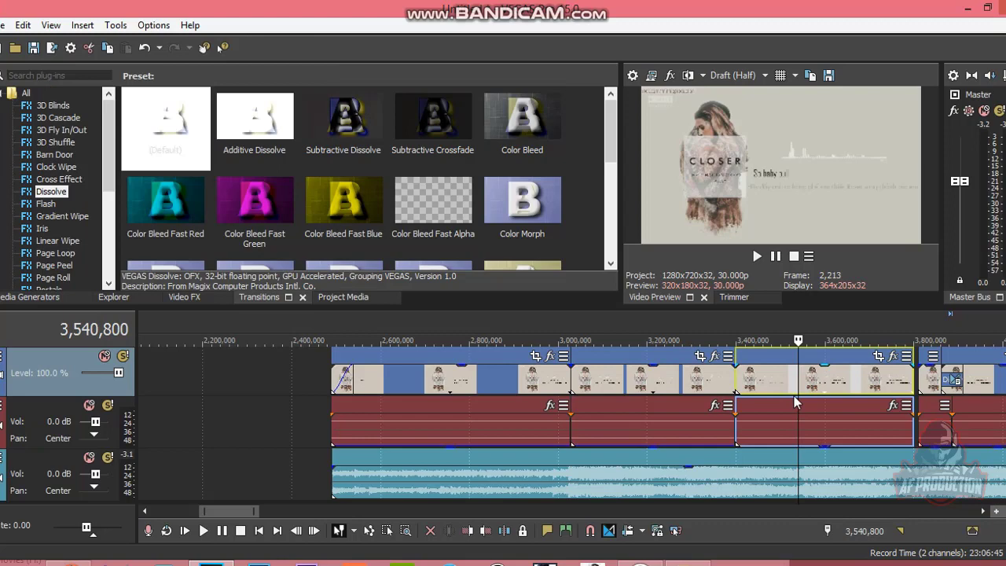
{"action": "left_click", "coordinate": [680, 399]}
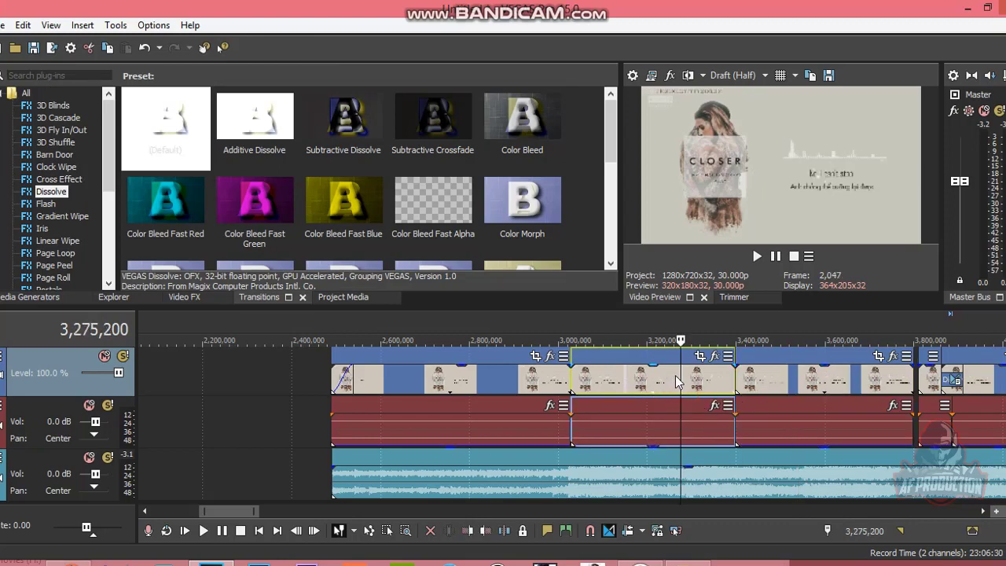
Choose the Brightness and Contrast video effect, with the playhead at 3,136,000 in the middle section
{"action": "left_click", "coordinate": [173, 298]}
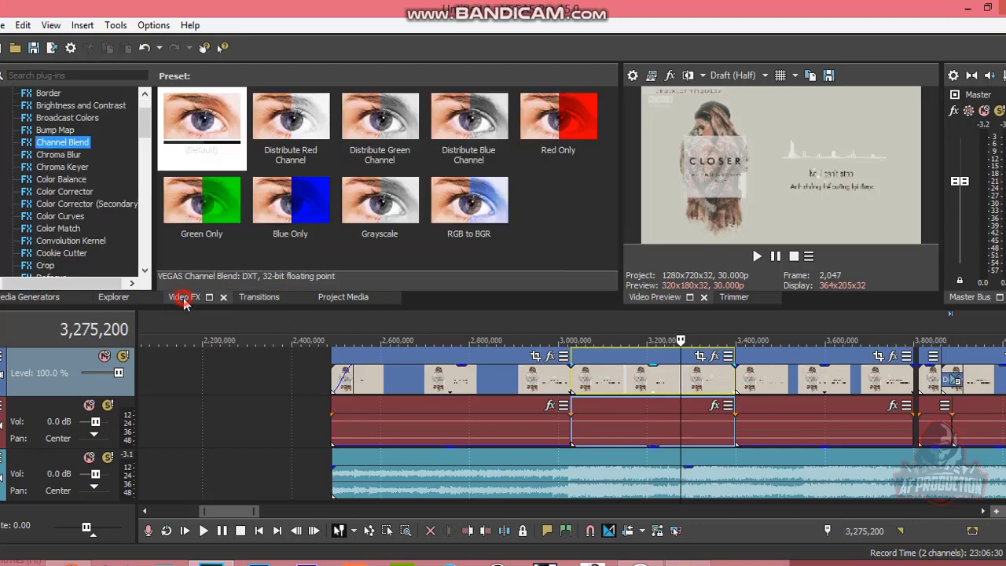
{"action": "mouse_move", "coordinate": [145, 128]}
{"action": "left_mouse_down"}
{"action": "mouse_move", "coordinate": [145, 108]}
{"action": "mouse_move", "coordinate": [145, 133]}
{"action": "mouse_move", "coordinate": [145, 119]}
{"action": "left_mouse_up"}
{"action": "left_click", "coordinate": [65, 144]}
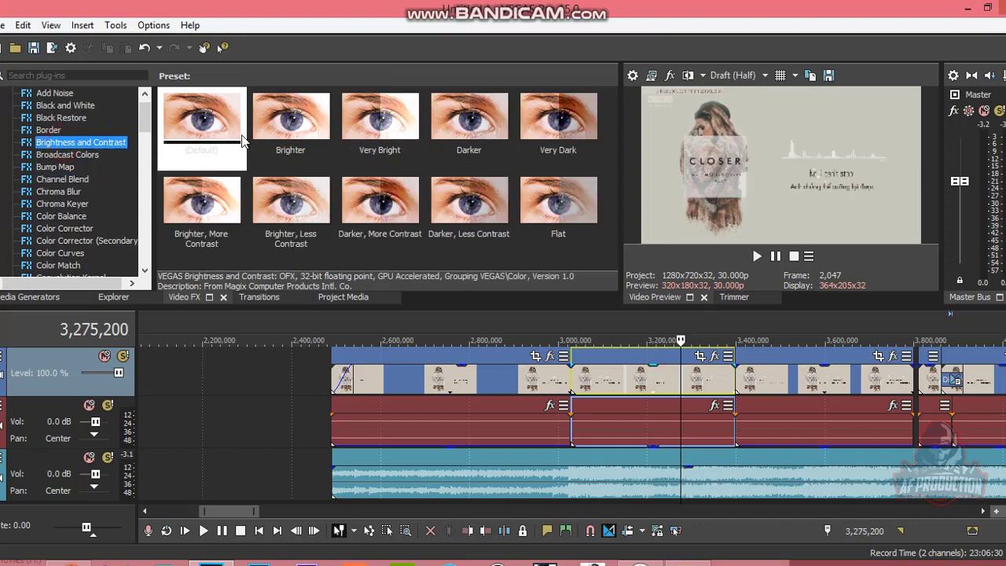
{"action": "left_click", "coordinate": [618, 391]}
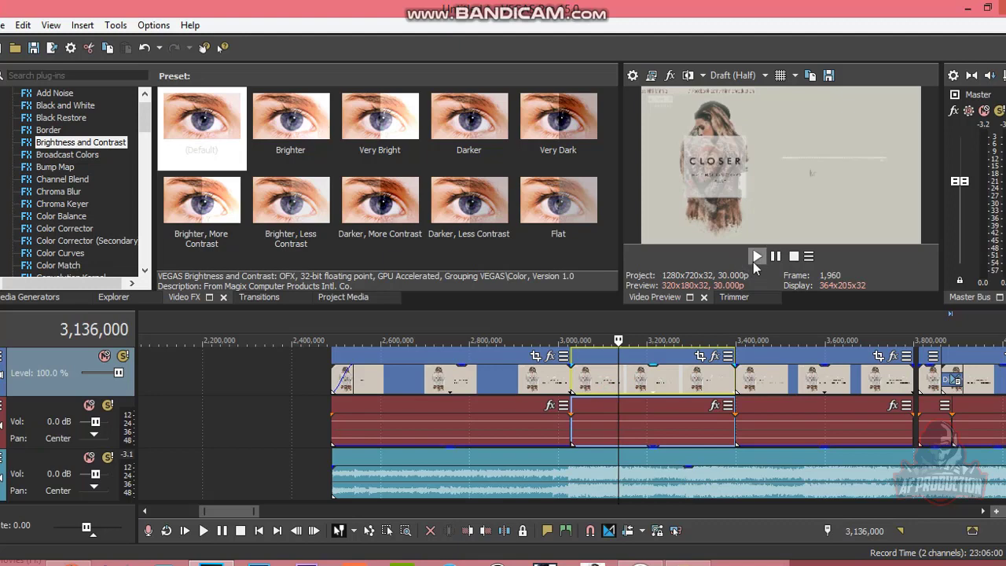
Compare the Brightness and Contrast presets and apply Brighter to the middle event
{"action": "left_click_drag", "start_coordinate": [201, 122], "coordinate": [671, 389]}
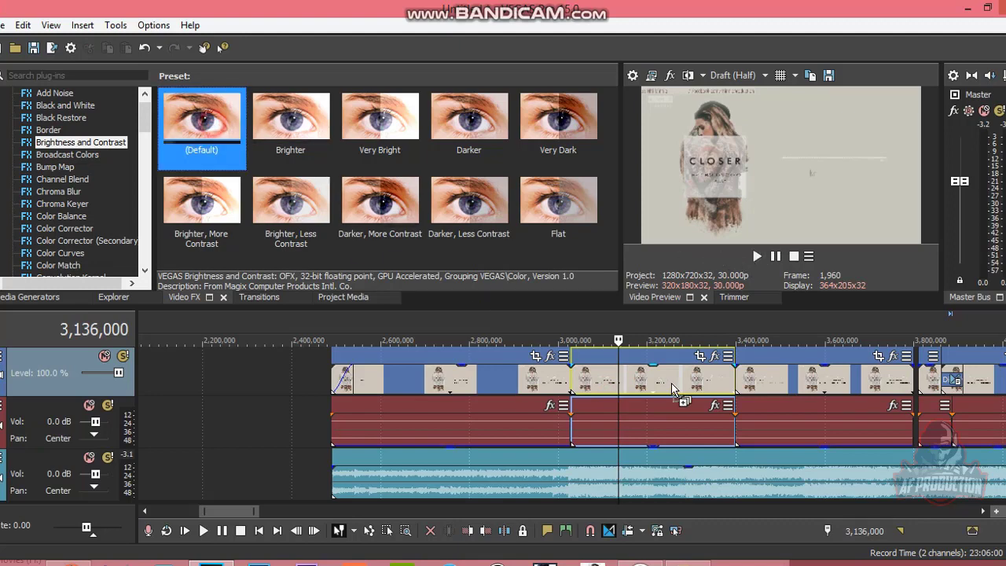
{"action": "left_click_drag", "start_coordinate": [273, 168], "coordinate": [289, 133]}
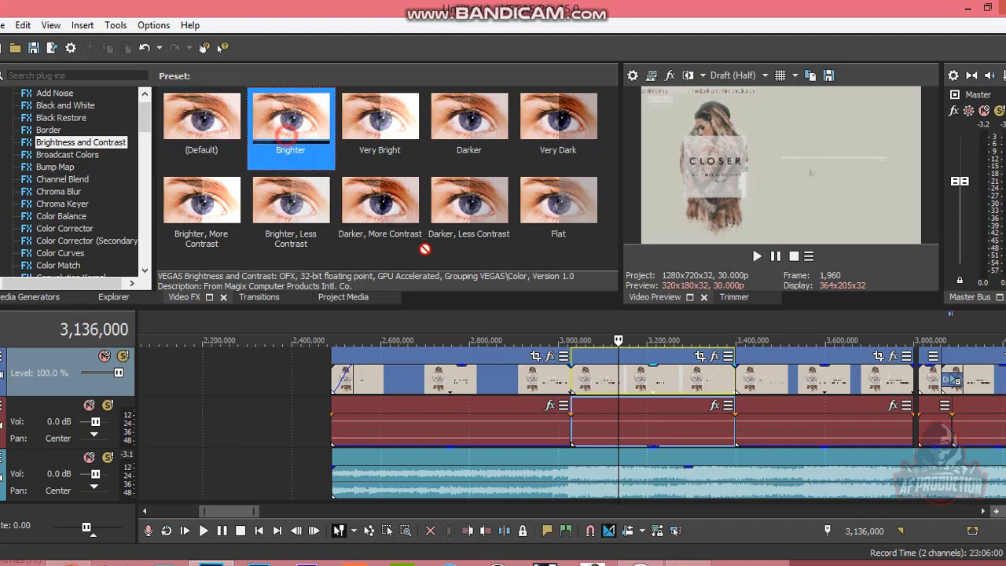
{"action": "left_click", "coordinate": [377, 154]}
{"action": "left_click", "coordinate": [469, 126]}
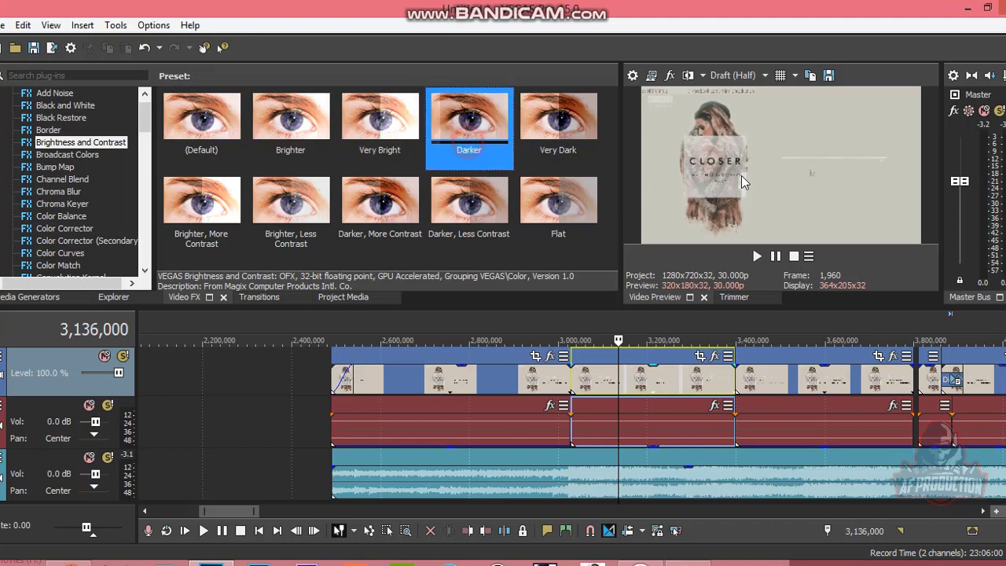
{"action": "left_click", "coordinate": [558, 126]}
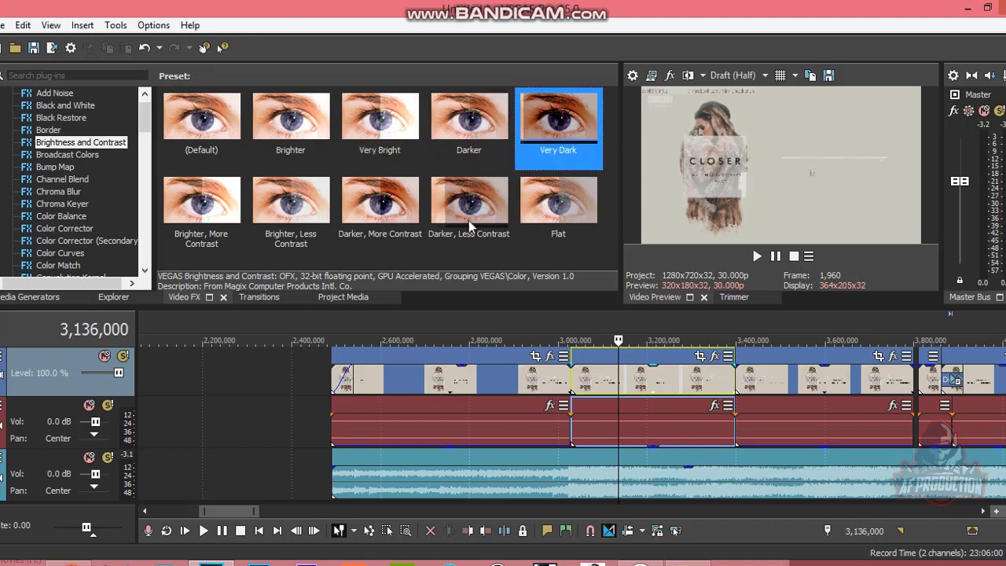
{"action": "left_click_drag", "start_coordinate": [291, 126], "coordinate": [664, 402]}
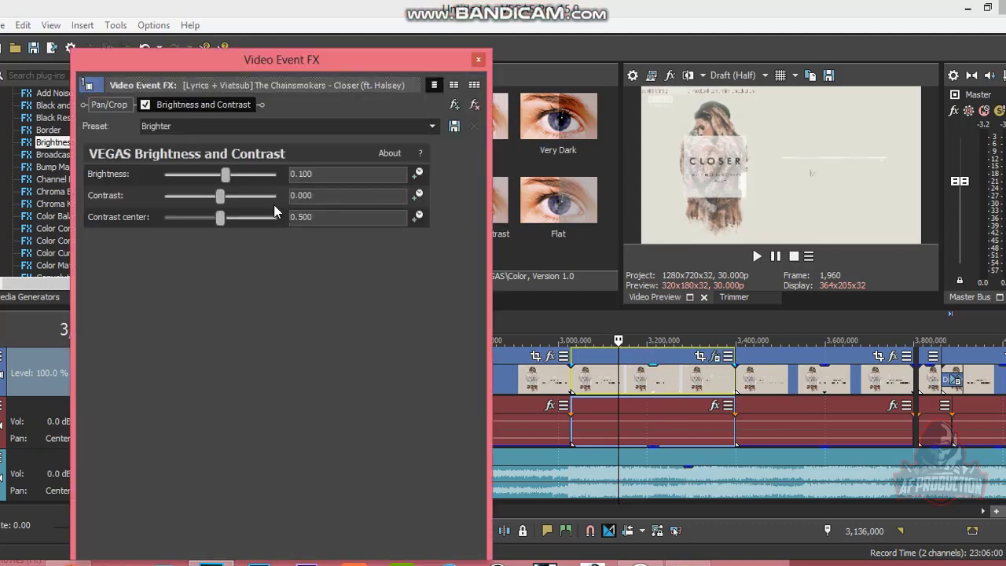
Set the middle event's brightness to 0.184, contrast 0.048 and contrast centre 0.571
{"action": "left_click_drag", "start_coordinate": [225, 179], "coordinate": [235, 203]}
{"action": "left_click", "coordinate": [419, 174]}
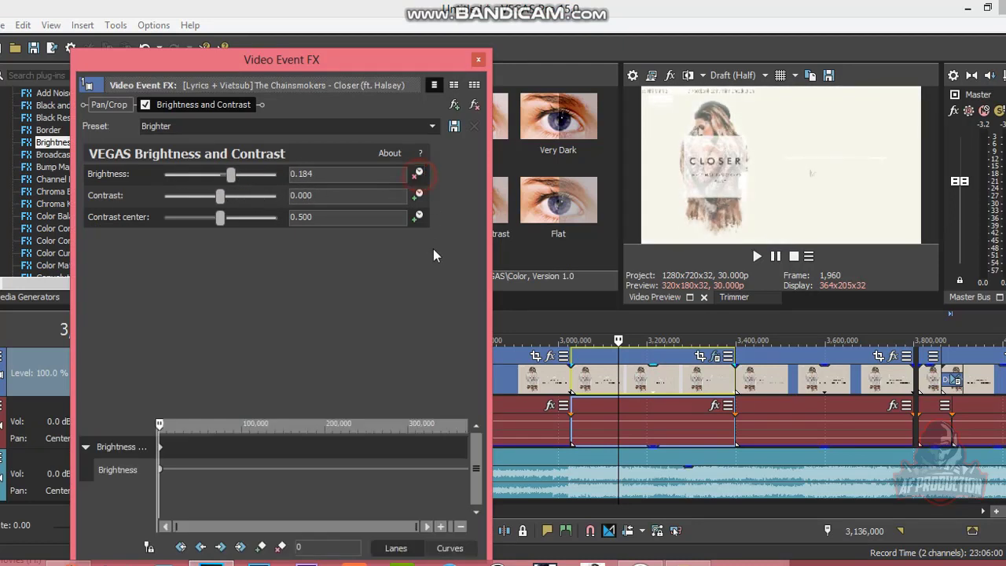
{"action": "left_click", "coordinate": [419, 174]}
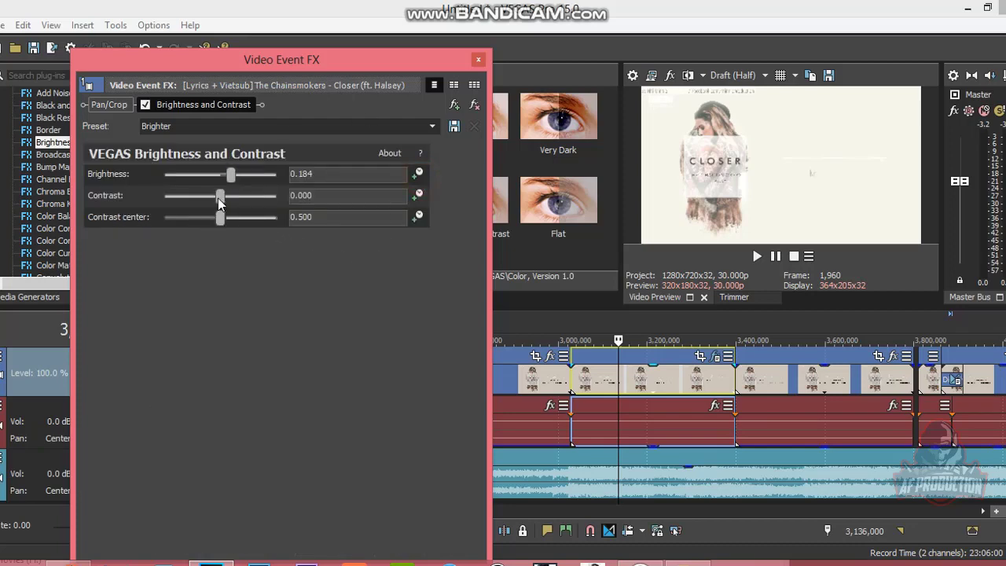
{"action": "left_click_drag", "start_coordinate": [218, 198], "coordinate": [222, 197]}
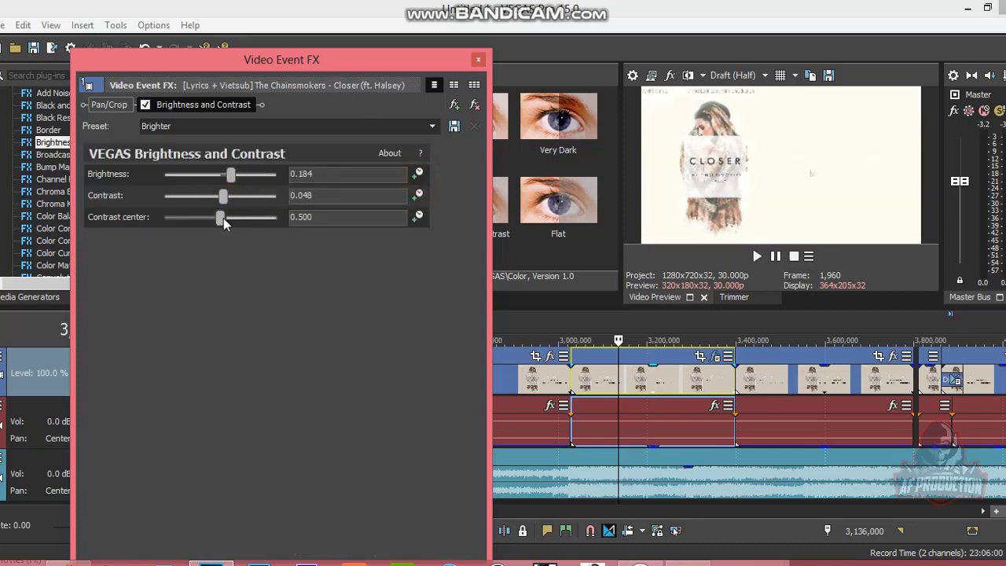
{"action": "left_click_drag", "start_coordinate": [171, 218], "coordinate": [244, 221]}
Close the effect settings and play back the brightened middle section to review it
{"action": "left_click", "coordinate": [475, 62]}
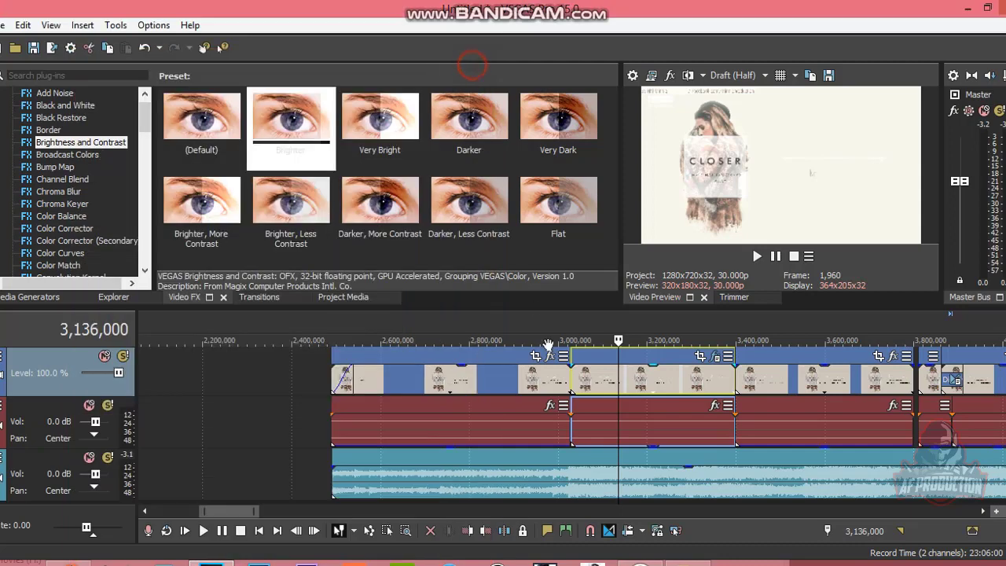
{"action": "left_click", "coordinate": [556, 375]}
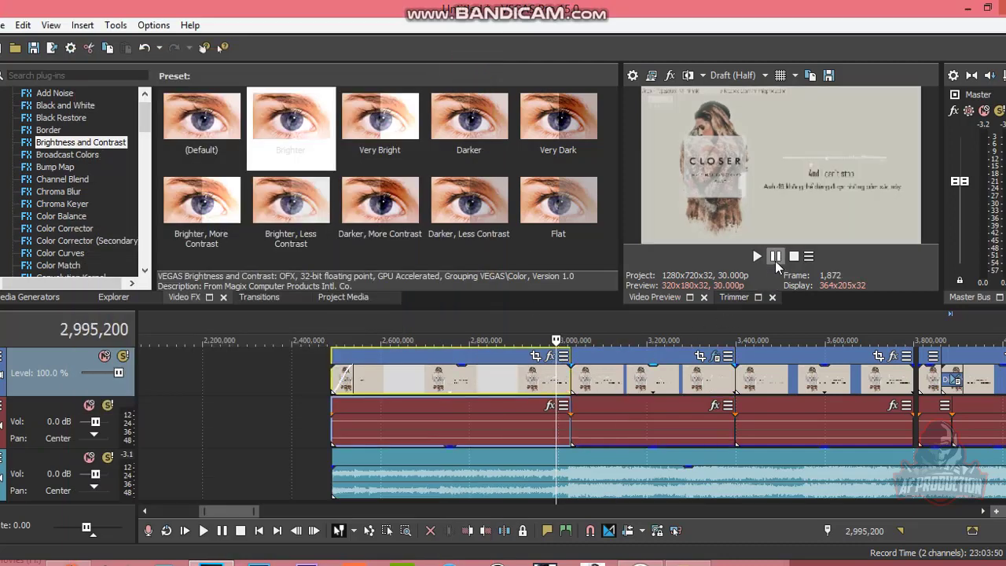
{"action": "left_click", "coordinate": [775, 256]}
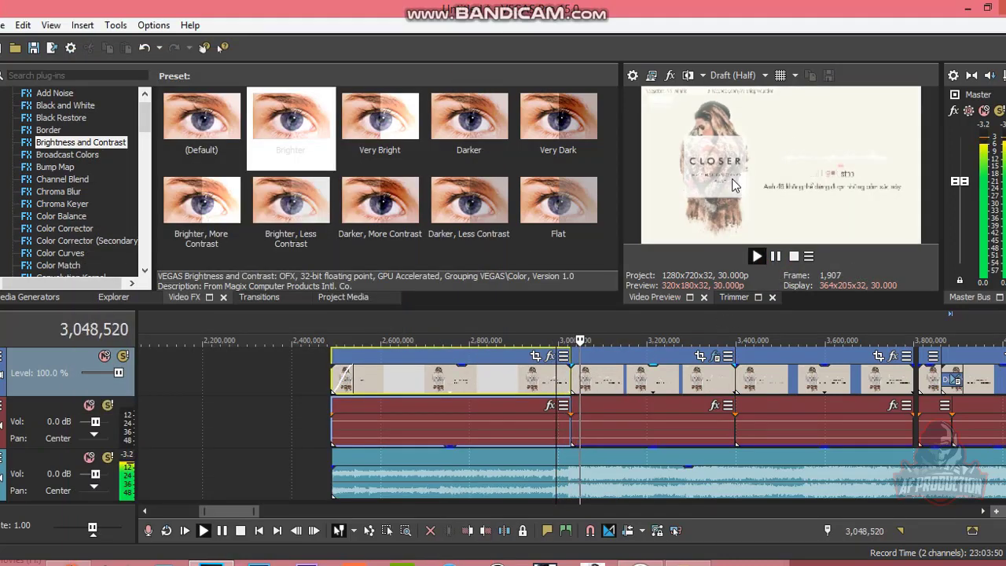
{"action": "left_click", "coordinate": [774, 257]}
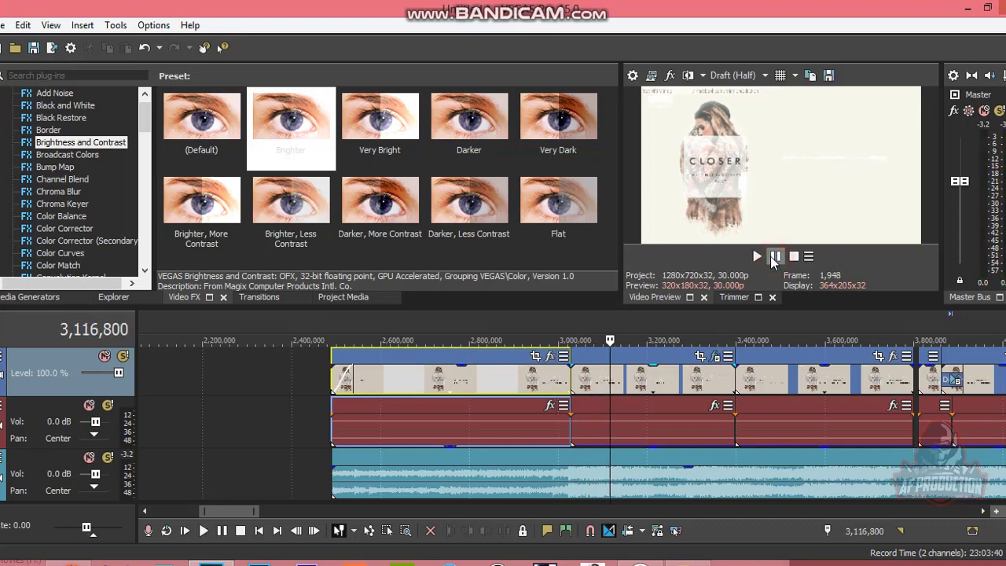
{"action": "left_click", "coordinate": [726, 381]}
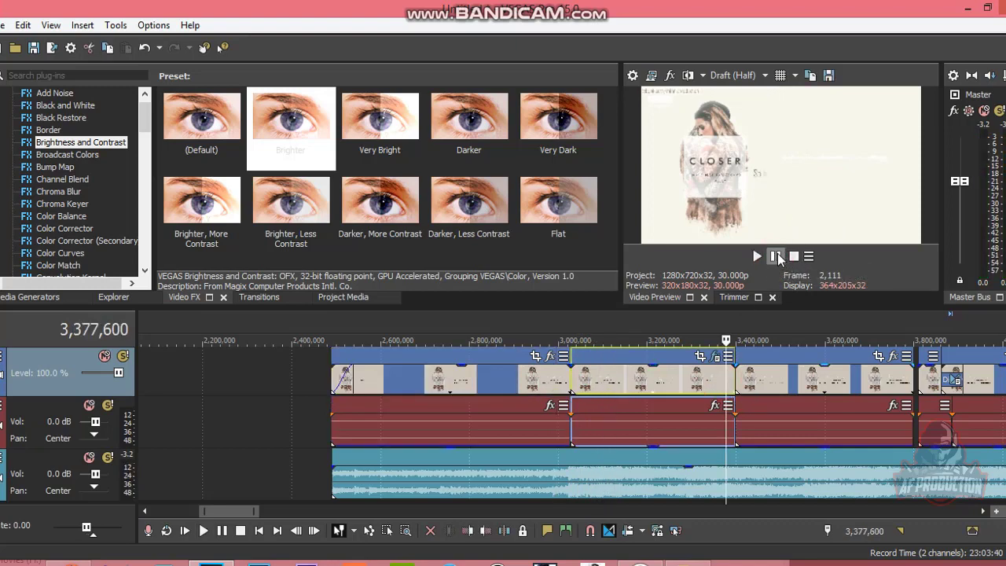
{"action": "left_click", "coordinate": [776, 255]}
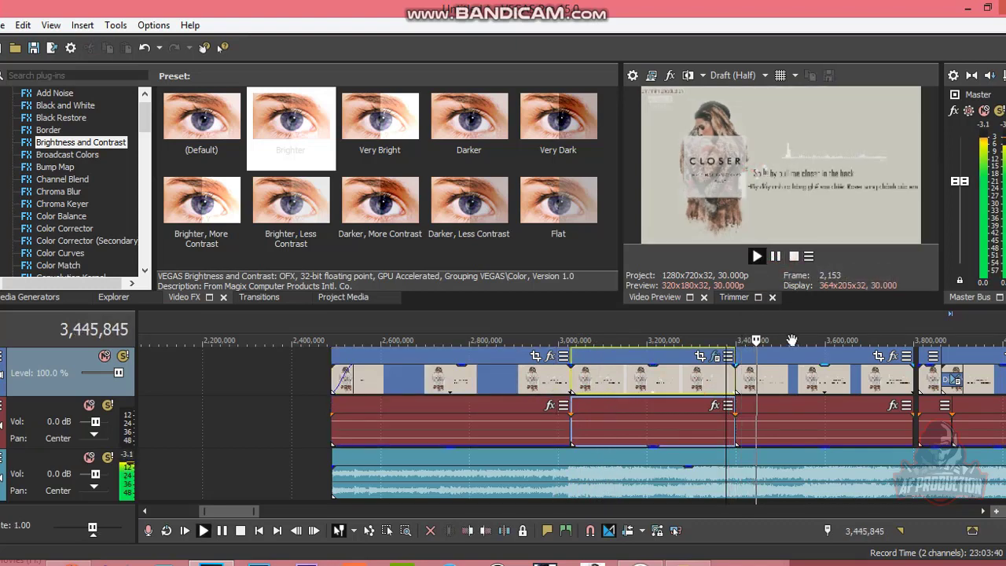
{"action": "scroll", "coordinate": [799, 390], "scroll_direction": "up", "scroll_amount": 3}
{"action": "left_click", "coordinate": [620, 381]}
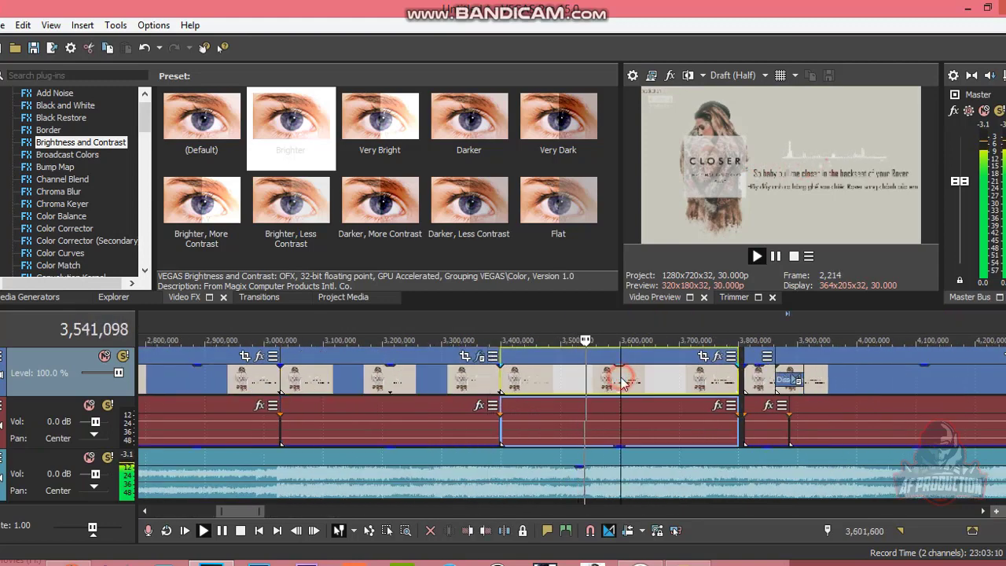
{"action": "key", "text": "space"}
Split the events at 4,196,800 and push the later parts right to open a gap
{"action": "left_click", "coordinate": [903, 385]}
{"action": "scroll", "coordinate": [886, 388], "scroll_direction": "down", "scroll_amount": 5}
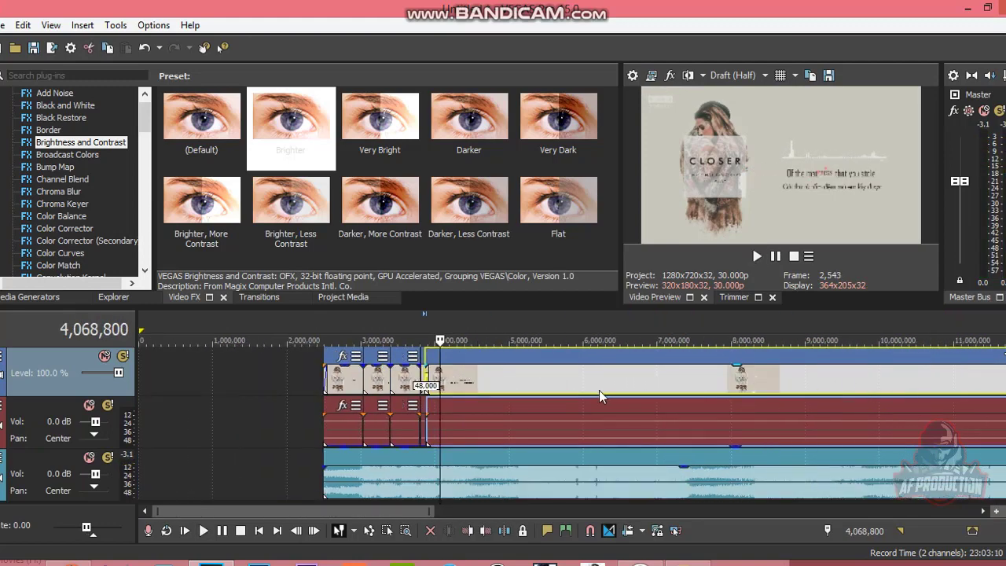
{"action": "scroll", "coordinate": [599, 389], "scroll_direction": "up", "scroll_amount": 5}
{"action": "left_click", "coordinate": [581, 385]}
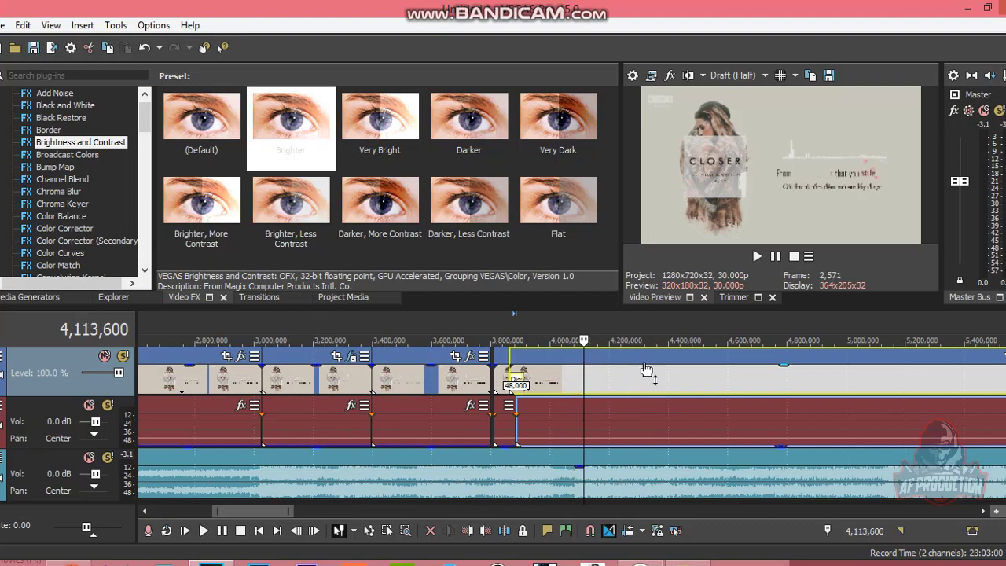
{"action": "left_click", "coordinate": [606, 375]}
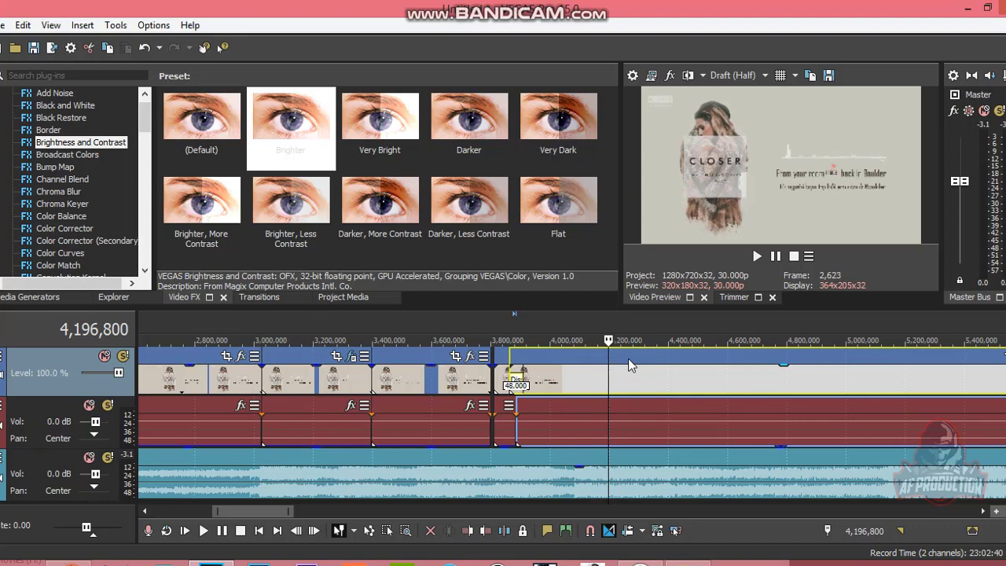
{"action": "left_click", "coordinate": [629, 363]}
{"action": "key", "text": "s"}
{"action": "left_click_drag", "start_coordinate": [653, 386], "coordinate": [767, 394]}
Move the IMG_9663 photo clip from the project end into the gap, butted against the previous clip
{"action": "scroll", "coordinate": [767, 393], "scroll_direction": "down", "scroll_amount": 5}
{"action": "scroll", "coordinate": [767, 394], "scroll_direction": "down", "scroll_amount": 2}
{"action": "left_click", "coordinate": [963, 382]}
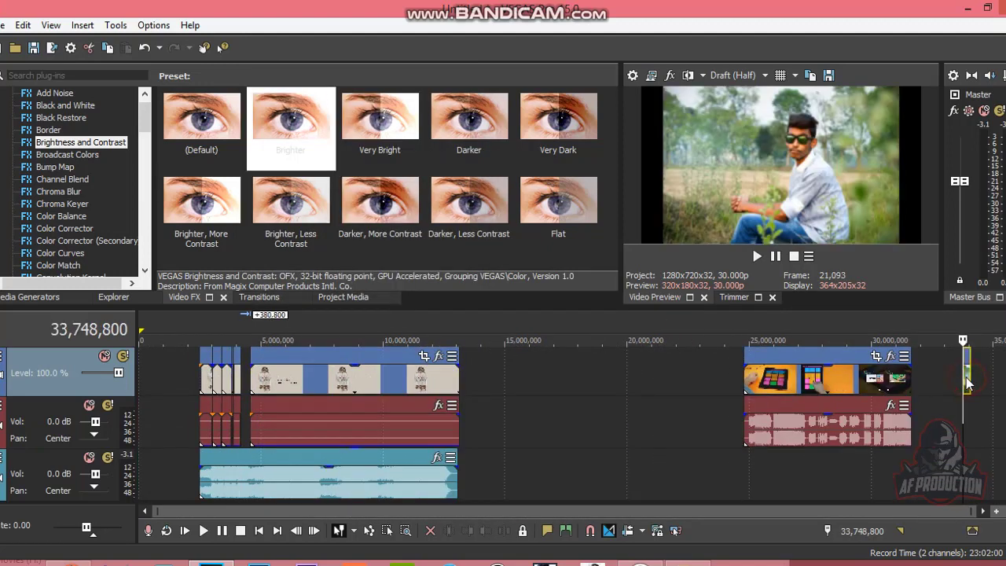
{"action": "left_click_drag", "start_coordinate": [910, 375], "coordinate": [256, 387]}
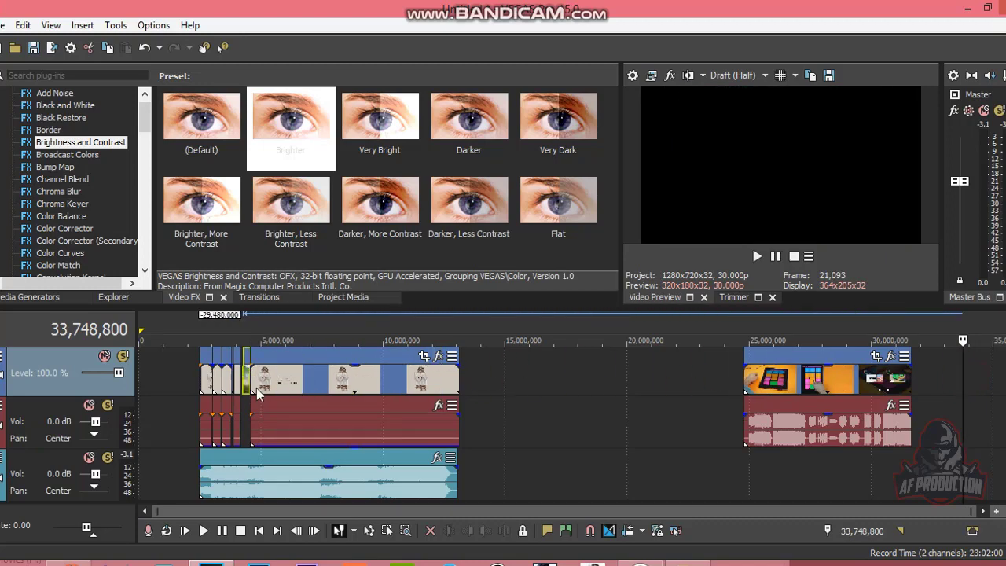
{"action": "left_click", "coordinate": [256, 387]}
{"action": "scroll", "coordinate": [599, 381], "scroll_direction": "up", "scroll_amount": 10}
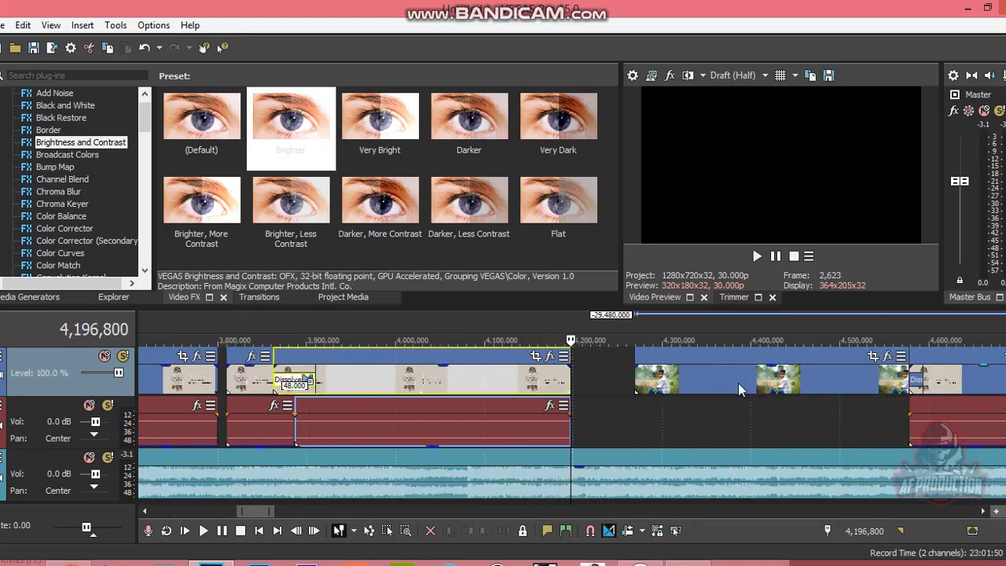
{"action": "left_click", "coordinate": [698, 386]}
{"action": "left_click_drag", "start_coordinate": [757, 388], "coordinate": [718, 385]}
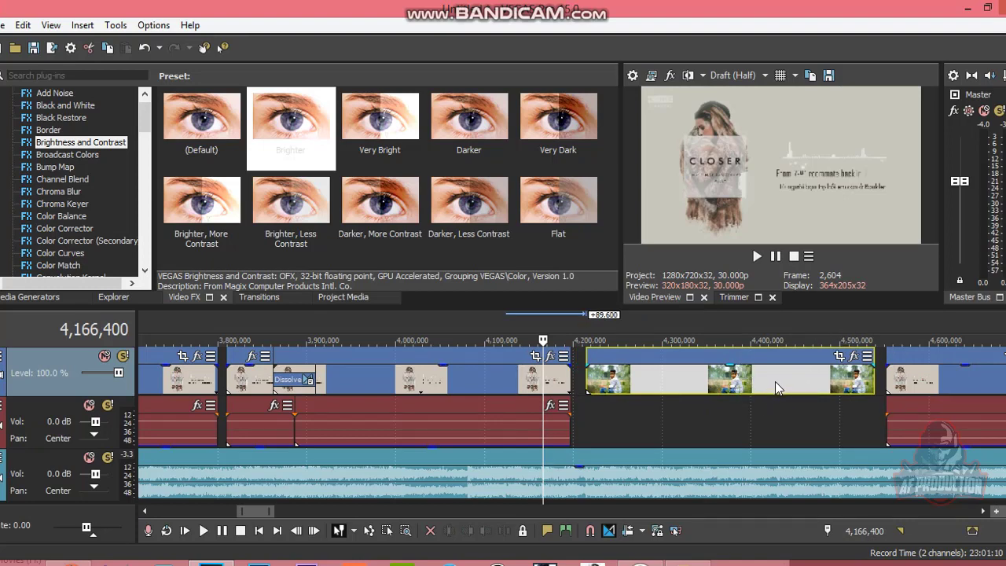
Overlap the IMG_9663 clip onto the preceding lyric clip for a 57.600 crossfade and preview it
{"action": "left_click", "coordinate": [775, 381]}
{"action": "left_click_drag", "start_coordinate": [830, 378], "coordinate": [762, 379]}
{"action": "mouse_move", "coordinate": [627, 388]}
{"action": "left_mouse_down"}
{"action": "mouse_move", "coordinate": [663, 381]}
{"action": "mouse_move", "coordinate": [644, 384]}
{"action": "left_mouse_up"}
{"action": "left_click", "coordinate": [522, 379]}
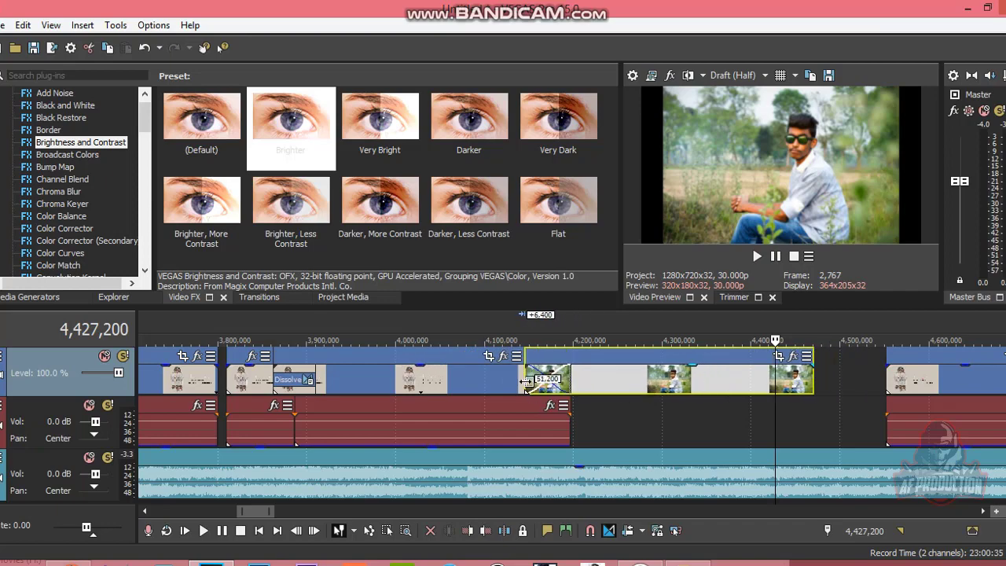
{"action": "left_click", "coordinate": [775, 255]}
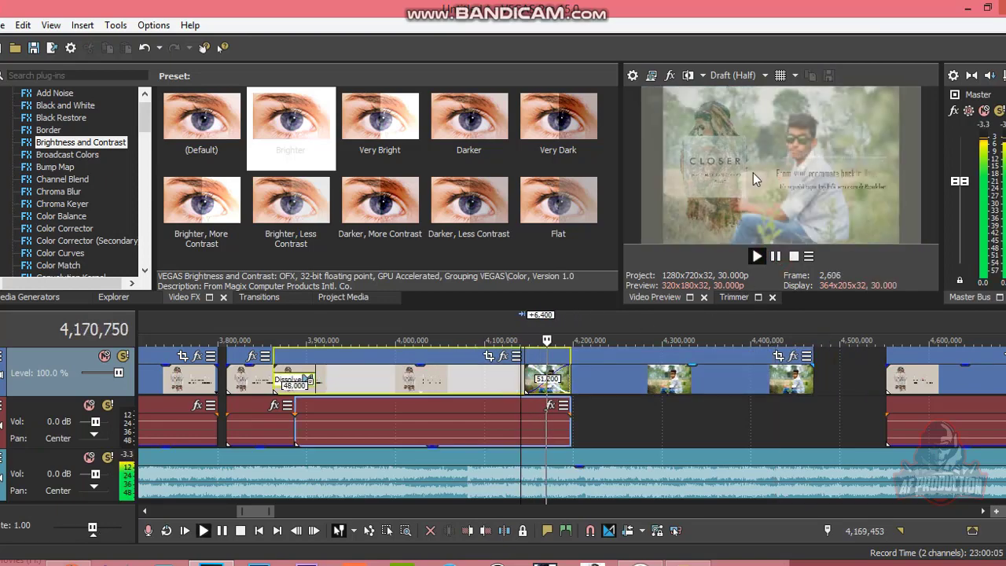
{"action": "left_click", "coordinate": [775, 255]}
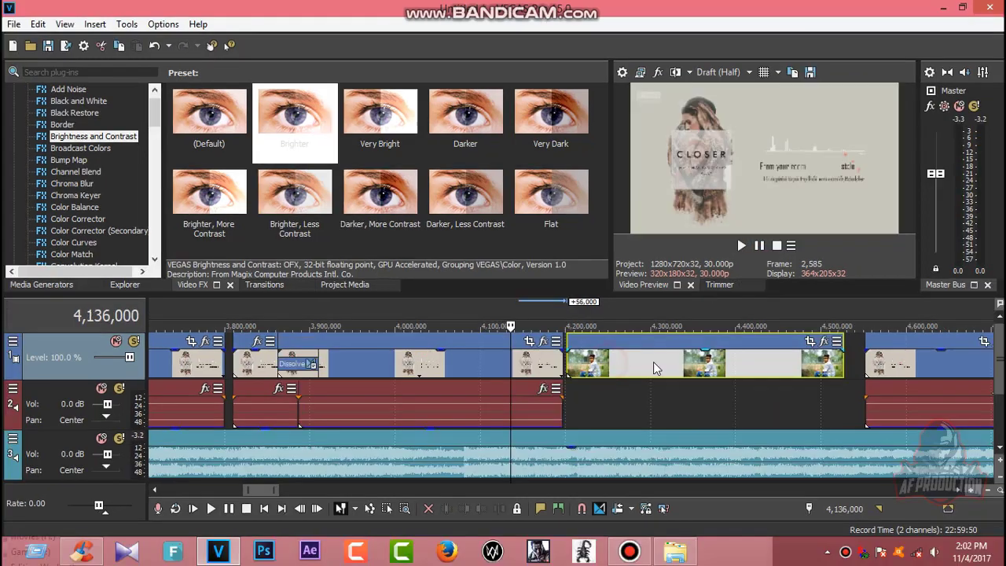
{"action": "left_click_drag", "start_coordinate": [665, 378], "coordinate": [601, 365]}
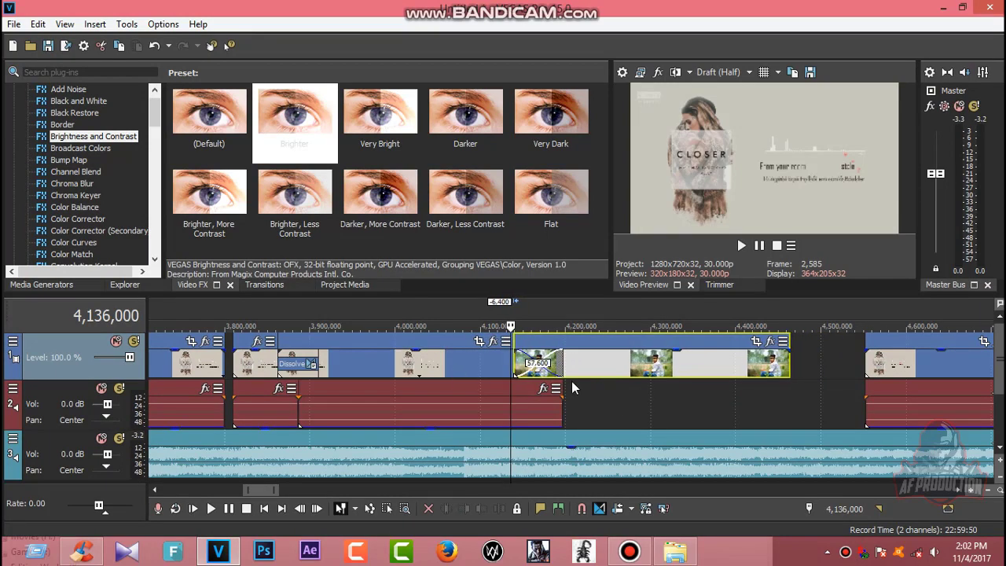
{"action": "scroll", "coordinate": [571, 381], "scroll_direction": "down", "scroll_amount": 3}
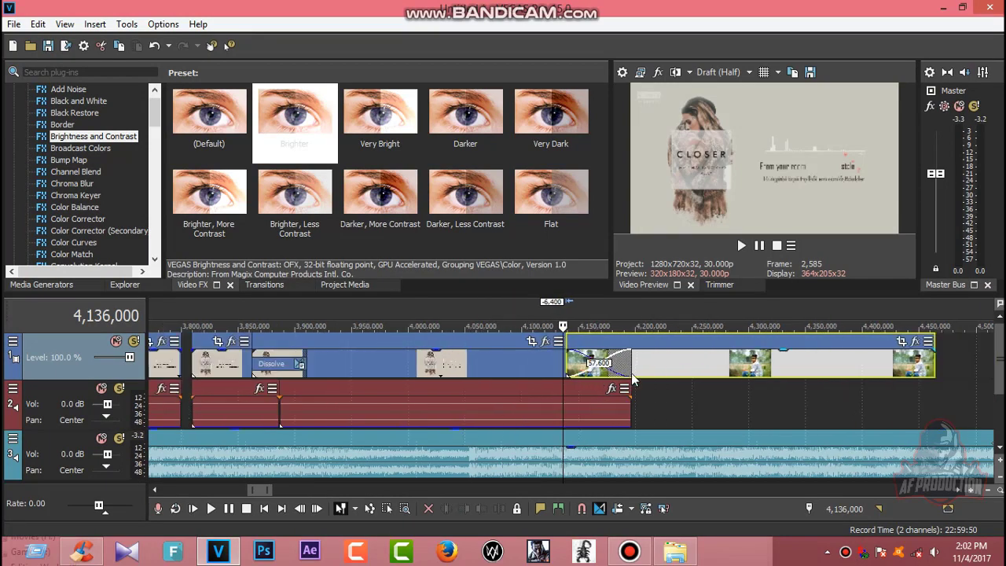
{"action": "left_click", "coordinate": [762, 247]}
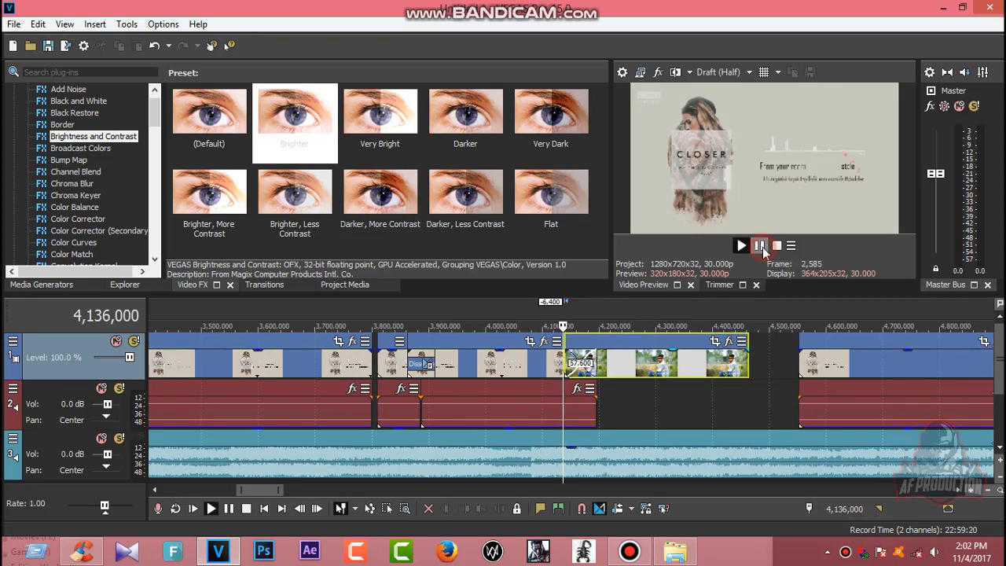
{"action": "left_click", "coordinate": [762, 247]}
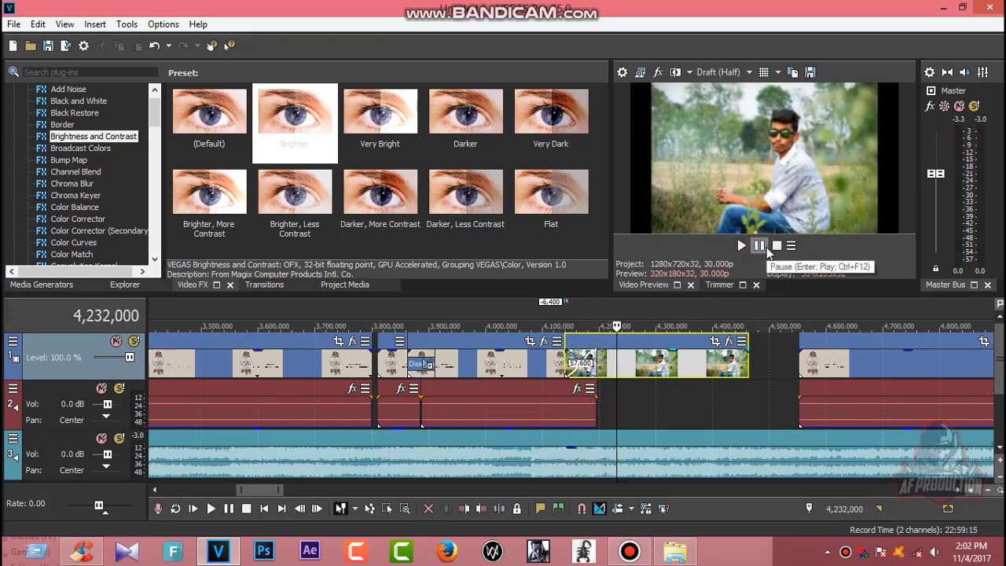
Cut the portrait clip at 4,246,400 and delete the right-hand piece
{"action": "key", "text": "s"}
{"action": "left_click", "coordinate": [629, 369]}
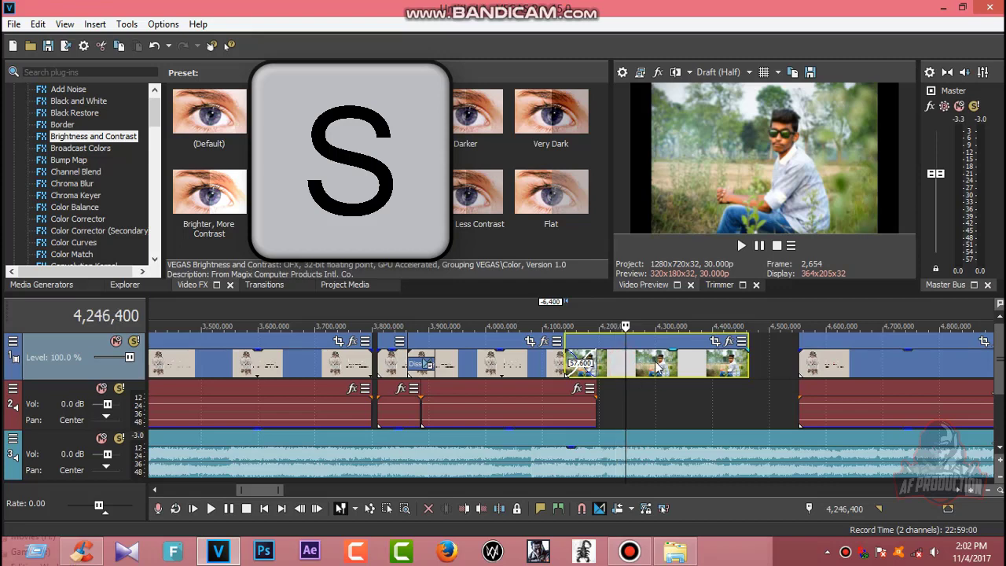
{"action": "key", "text": "s"}
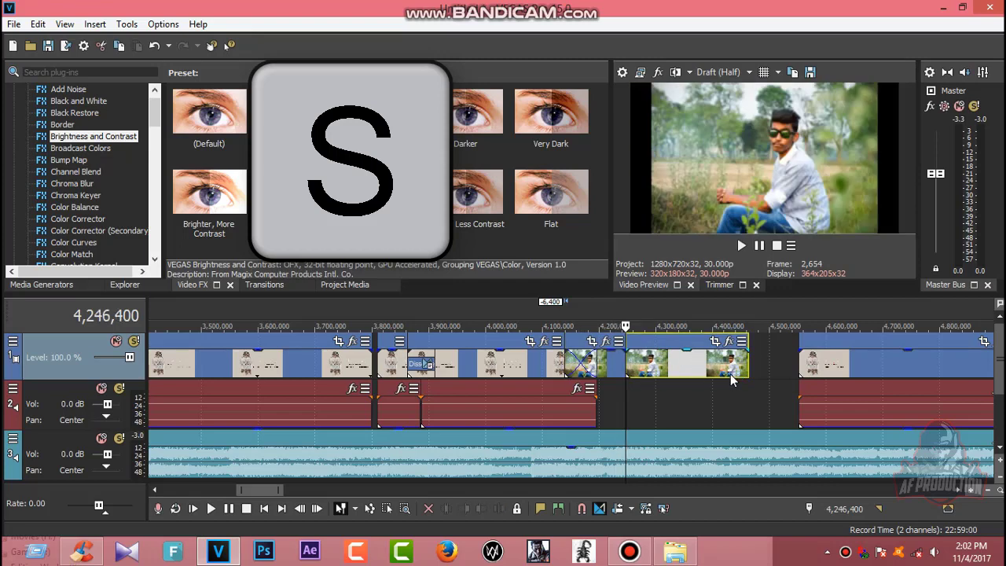
{"action": "left_click_drag", "start_coordinate": [729, 374], "coordinate": [743, 373]}
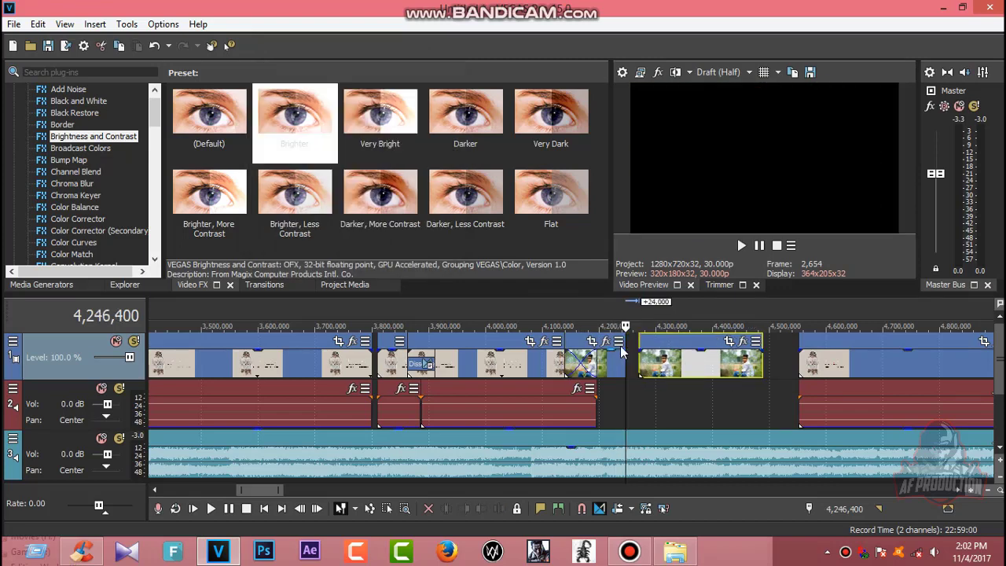
{"action": "left_click_drag", "start_coordinate": [674, 375], "coordinate": [661, 376]}
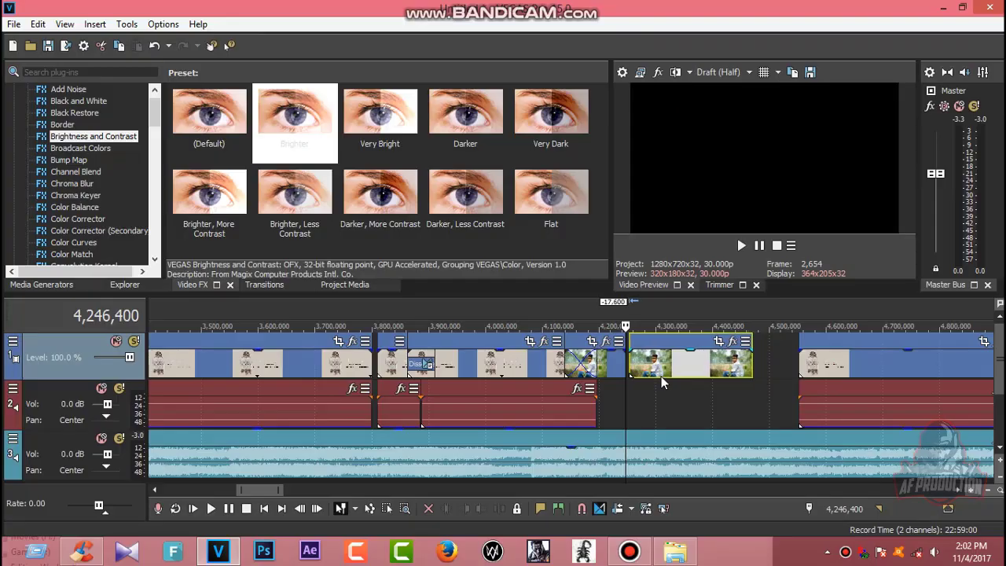
{"action": "right_click", "coordinate": [661, 348]}
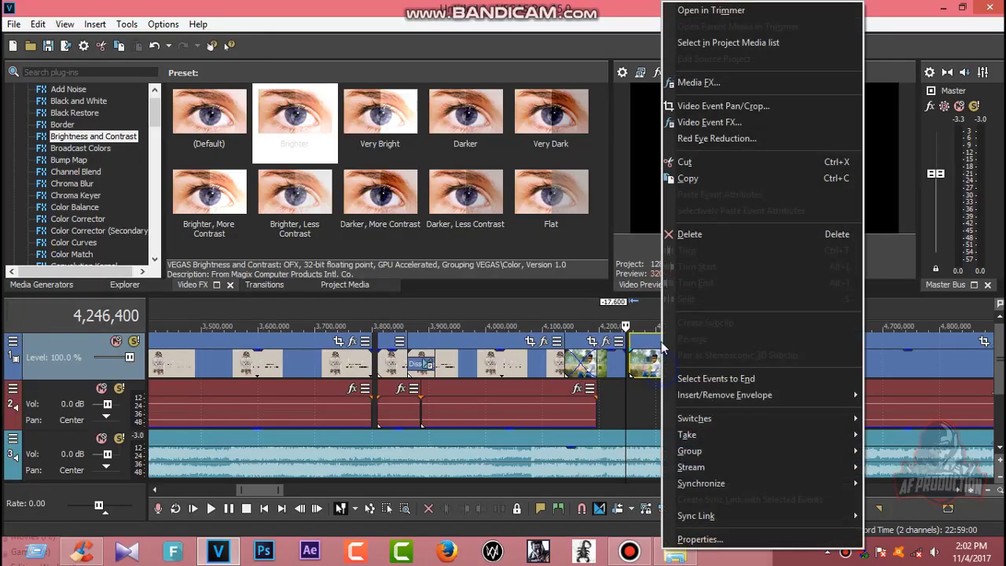
{"action": "left_click", "coordinate": [692, 234]}
Slide the next lyric clip left to close the gap and play back the edit
{"action": "left_click_drag", "start_coordinate": [856, 373], "coordinate": [697, 372]}
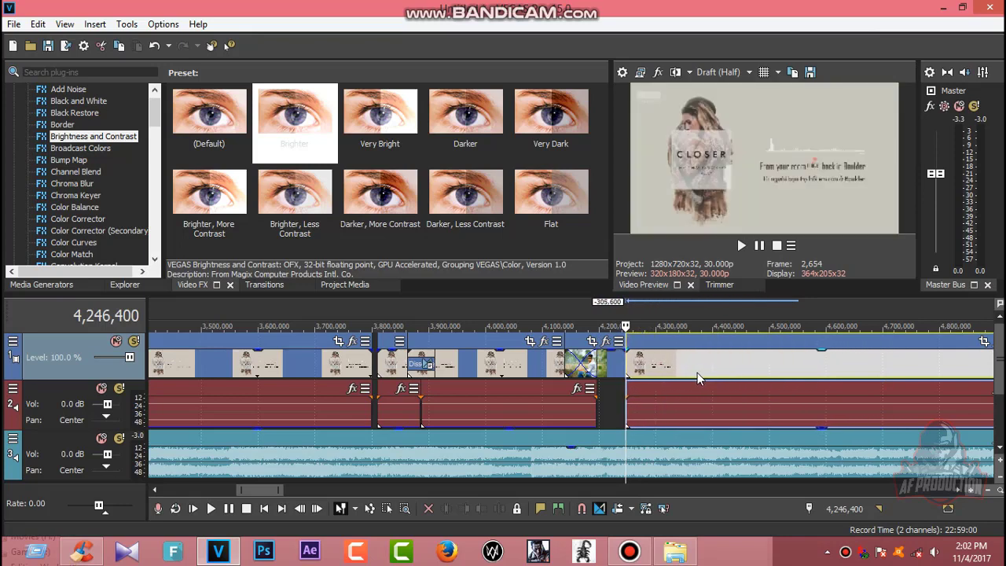
{"action": "left_click", "coordinate": [555, 370]}
{"action": "left_click", "coordinate": [754, 252]}
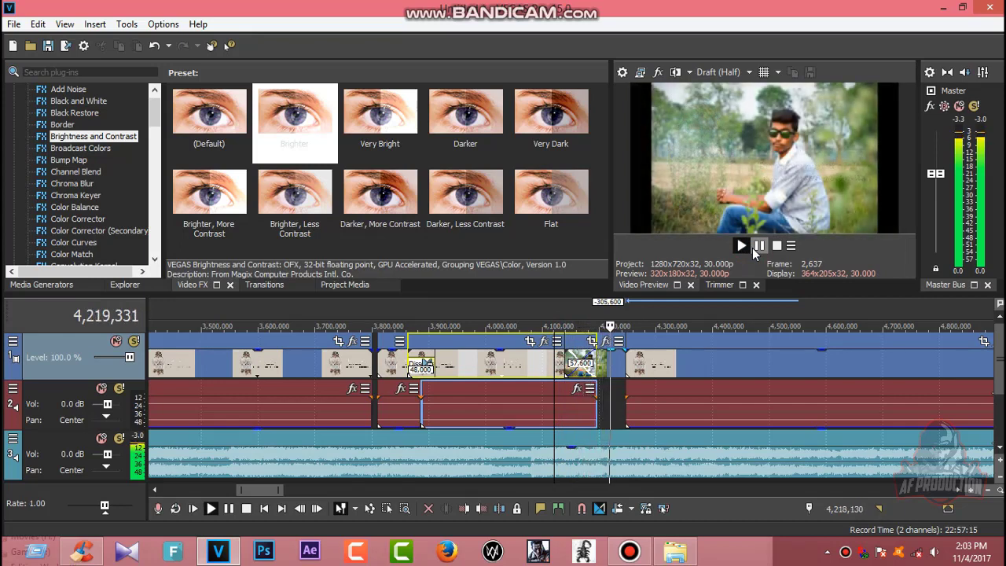
{"action": "left_click", "coordinate": [756, 246]}
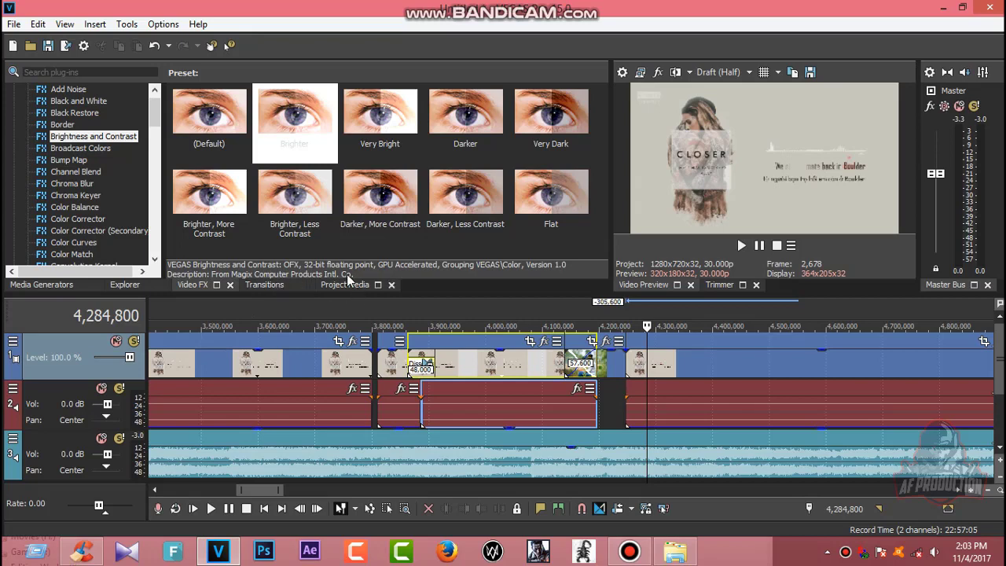
Apply a Simple 3D Blinds transition after the portrait photo, with adjusted divisions, moving right to left
{"action": "left_click", "coordinate": [264, 285]}
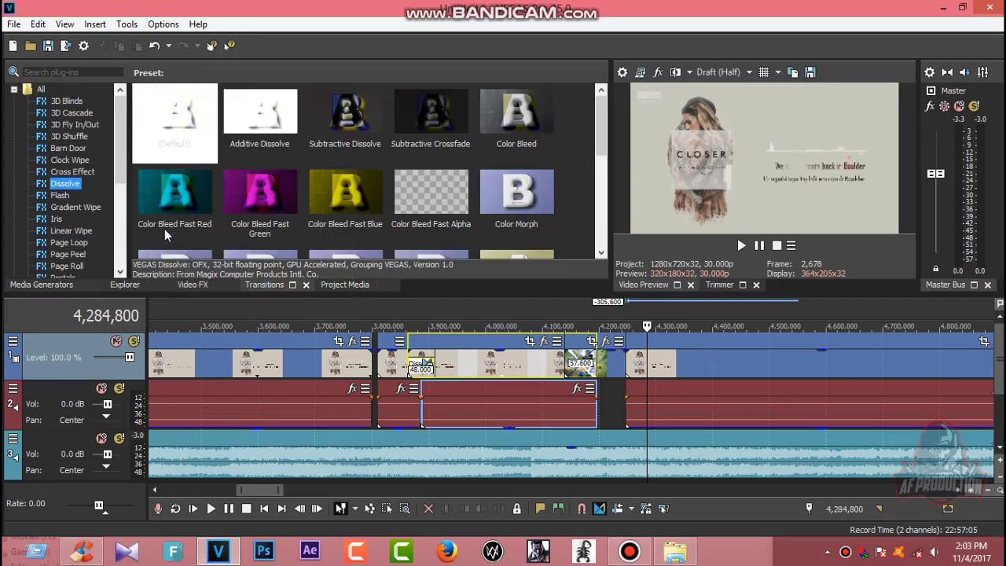
{"action": "left_click", "coordinate": [67, 147]}
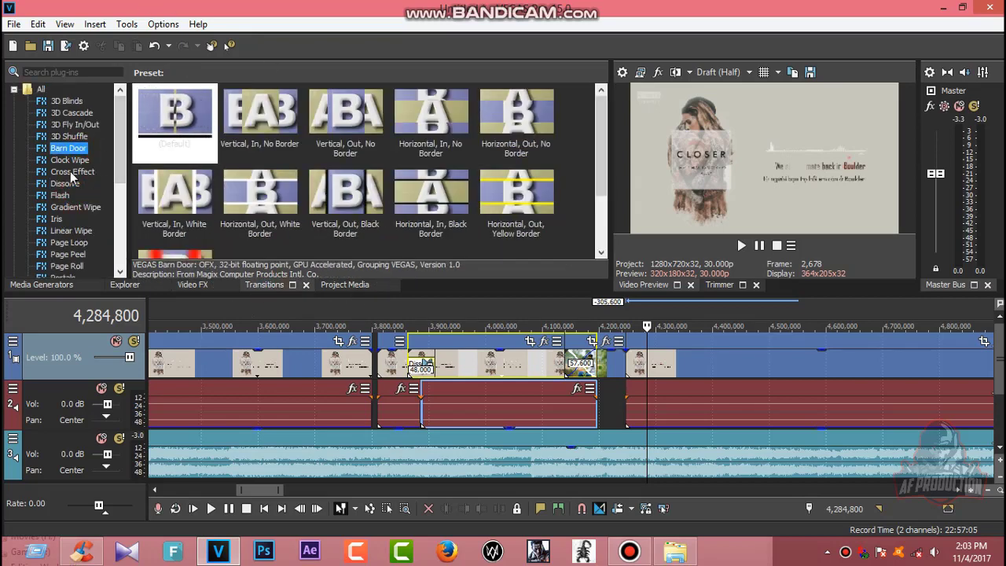
{"action": "left_click", "coordinate": [67, 101]}
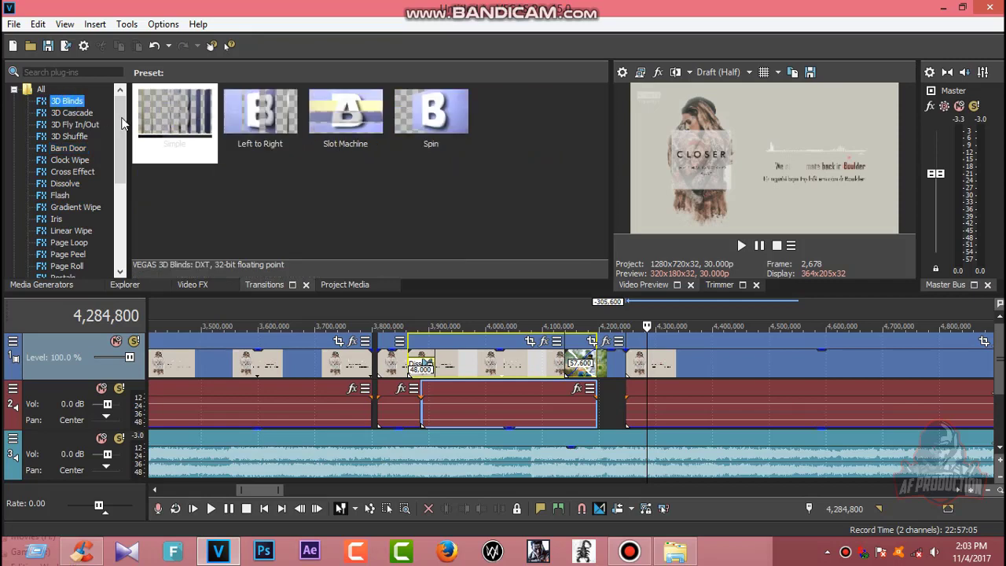
{"action": "left_click_drag", "start_coordinate": [169, 128], "coordinate": [624, 365]}
{"action": "left_click_drag", "start_coordinate": [224, 171], "coordinate": [200, 184]}
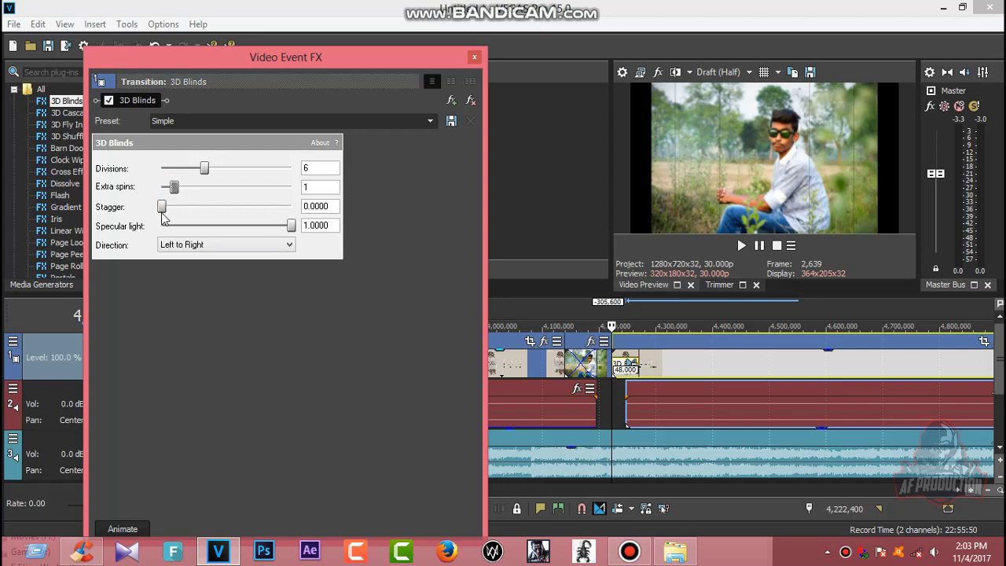
{"action": "left_click", "coordinate": [193, 244]}
{"action": "left_click", "coordinate": [226, 279]}
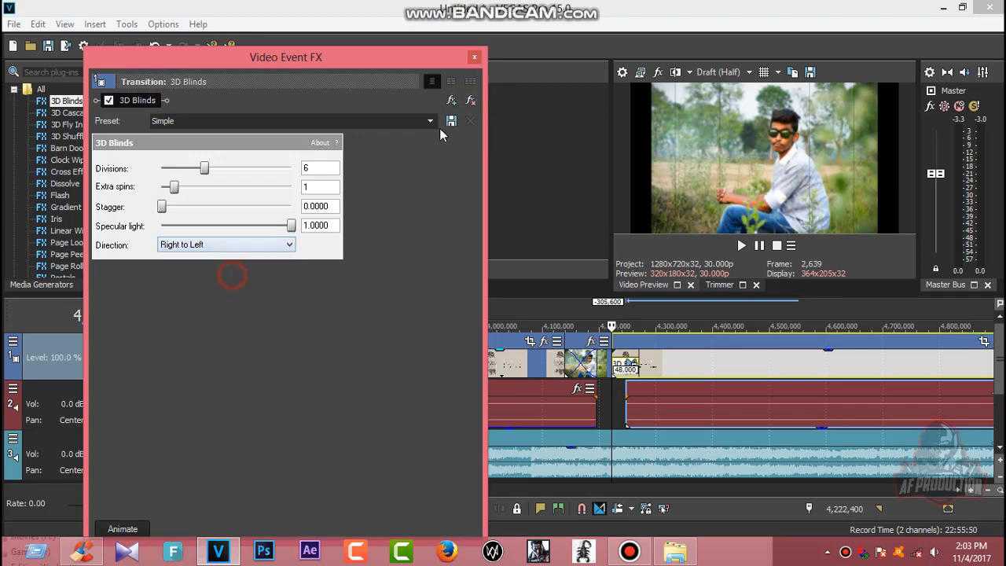
{"action": "left_click", "coordinate": [475, 58]}
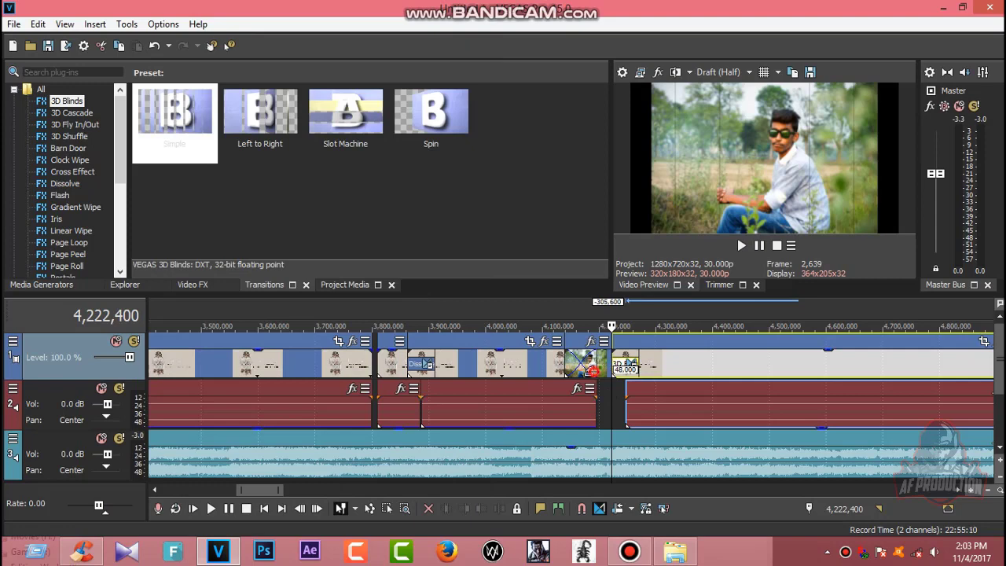
Preview the new transition and place the edit point at 4,500,800
{"action": "left_click", "coordinate": [613, 368]}
{"action": "left_click", "coordinate": [740, 245]}
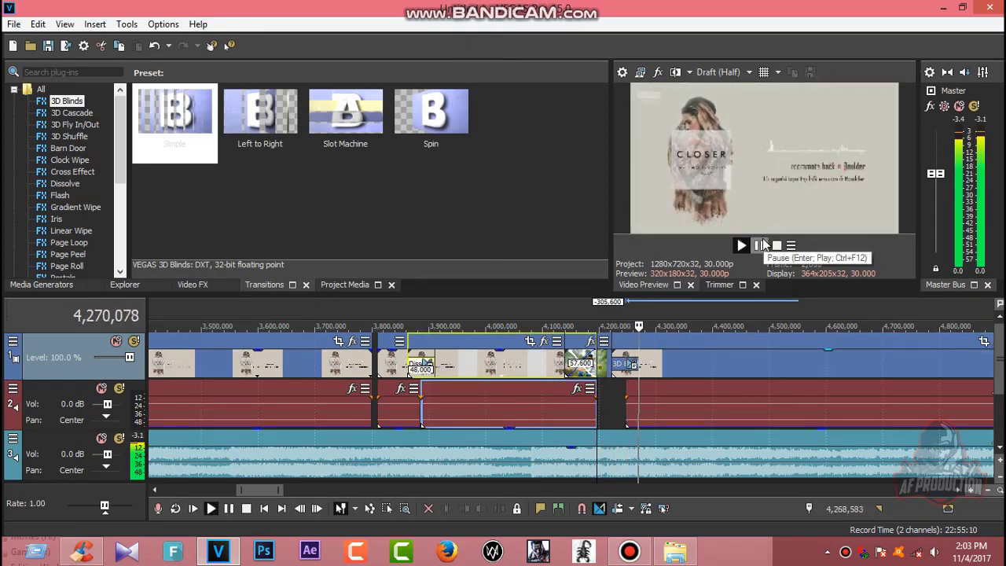
{"action": "left_click", "coordinate": [759, 246]}
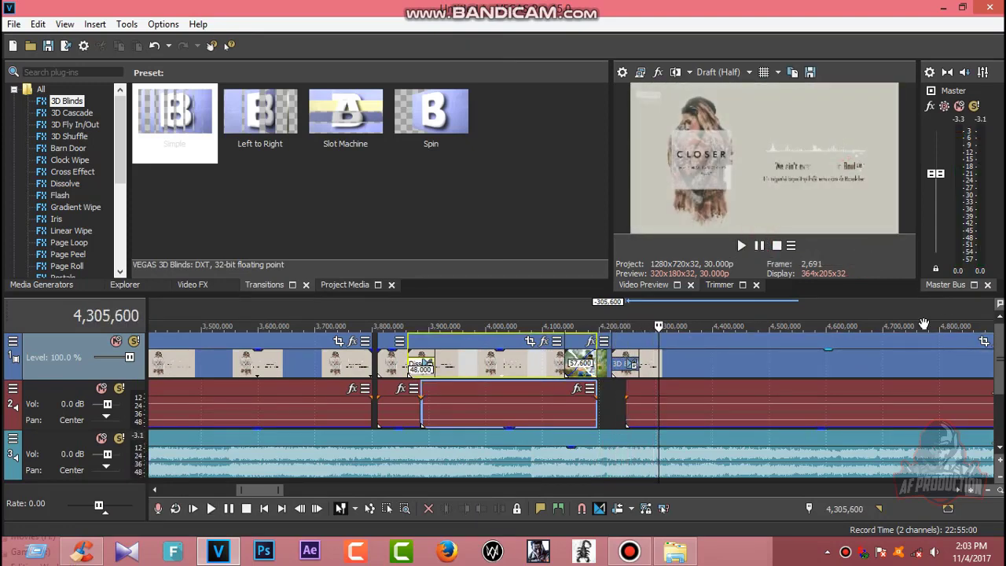
{"action": "scroll", "coordinate": [698, 380], "scroll_direction": "right", "scroll_amount": 3}
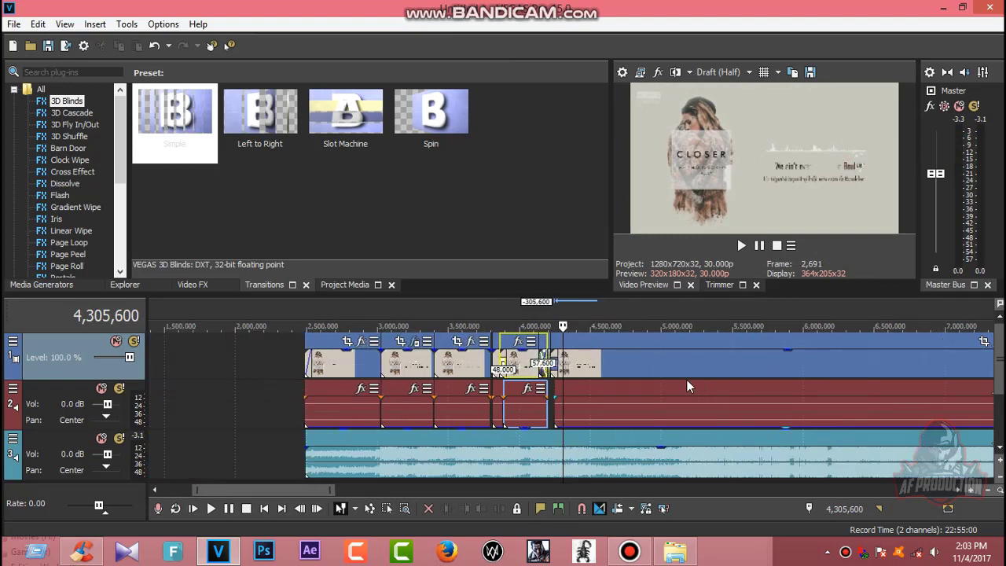
{"action": "left_click", "coordinate": [674, 370]}
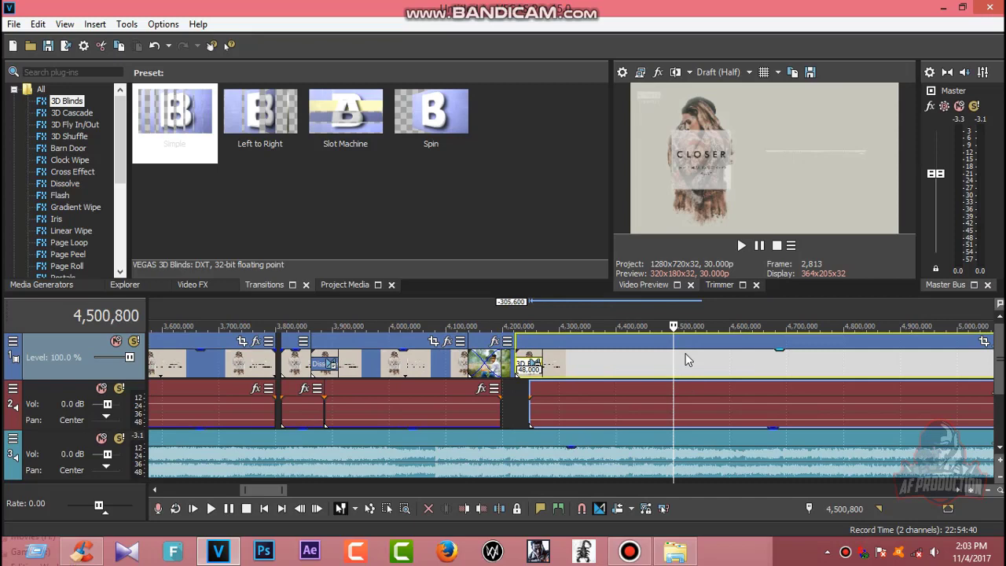
Split the lyric clips at 4,500,800 and delete the tail after it
{"action": "key", "text": "s"}
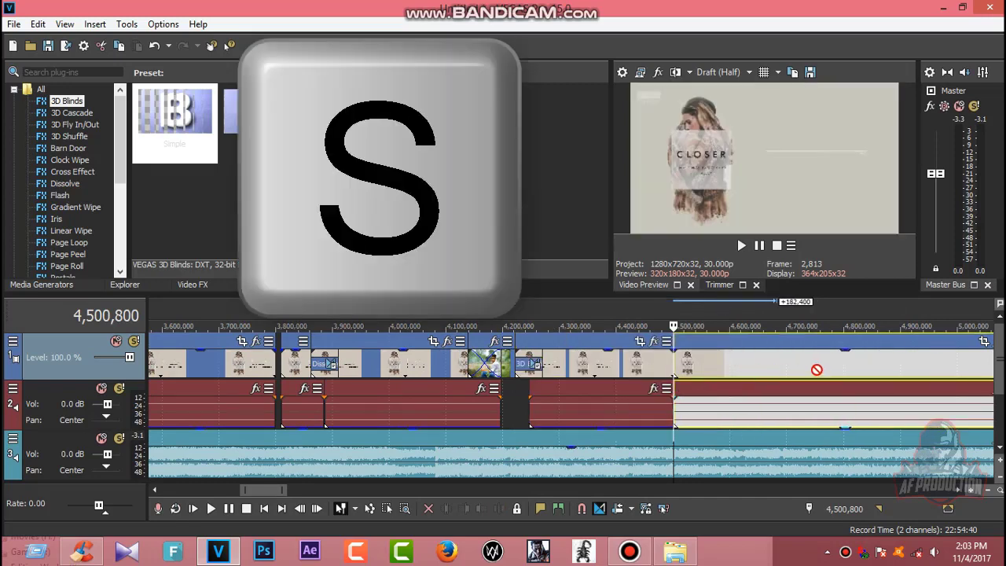
{"action": "right_click", "coordinate": [751, 371]}
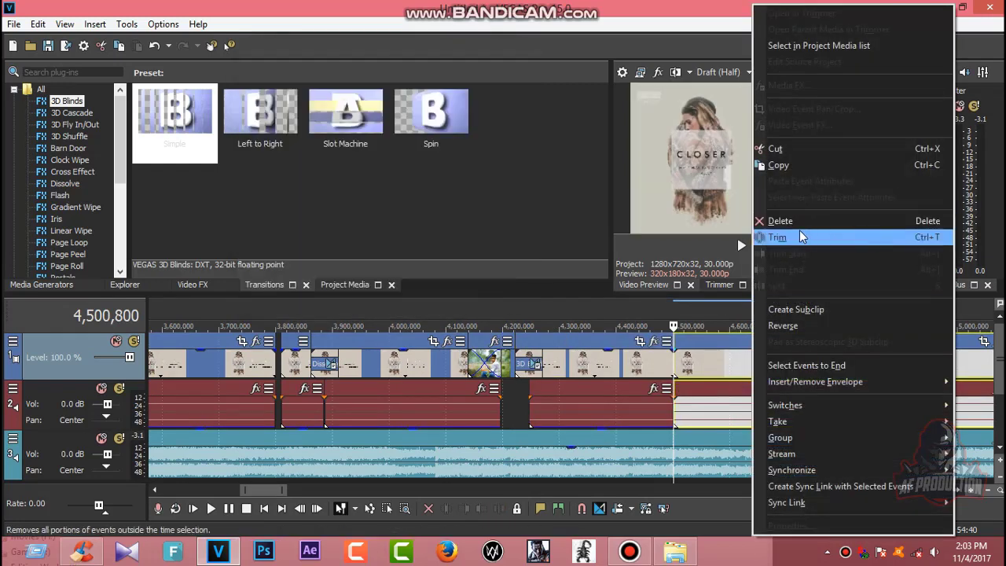
{"action": "left_click", "coordinate": [776, 220]}
Move the Super Pads clip next to the lyrics, overlapping them for a crossfade, and preview it
{"action": "scroll", "coordinate": [713, 392], "scroll_direction": "down", "scroll_amount": 6}
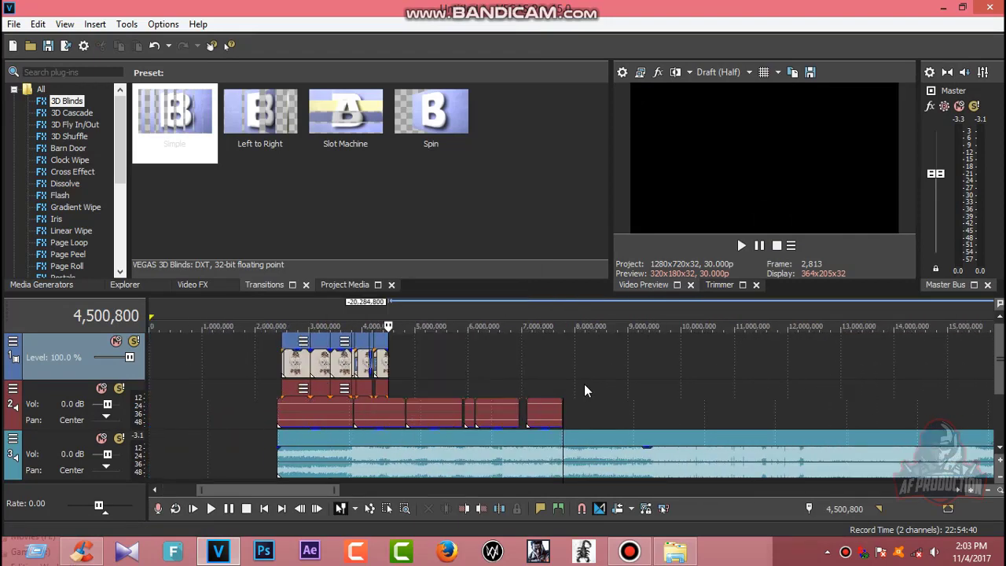
{"action": "left_click", "coordinate": [796, 365]}
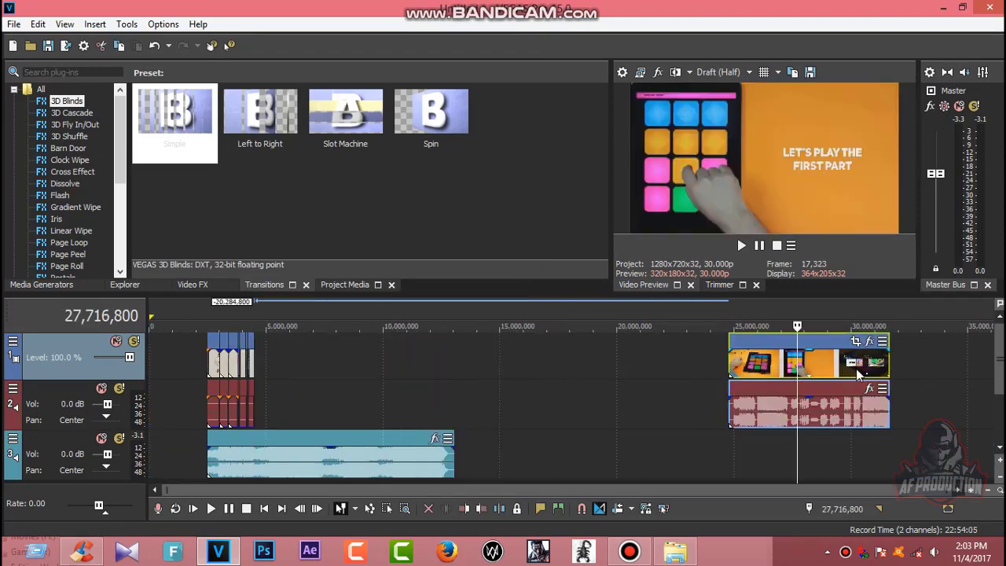
{"action": "left_click_drag", "start_coordinate": [842, 370], "coordinate": [376, 368]}
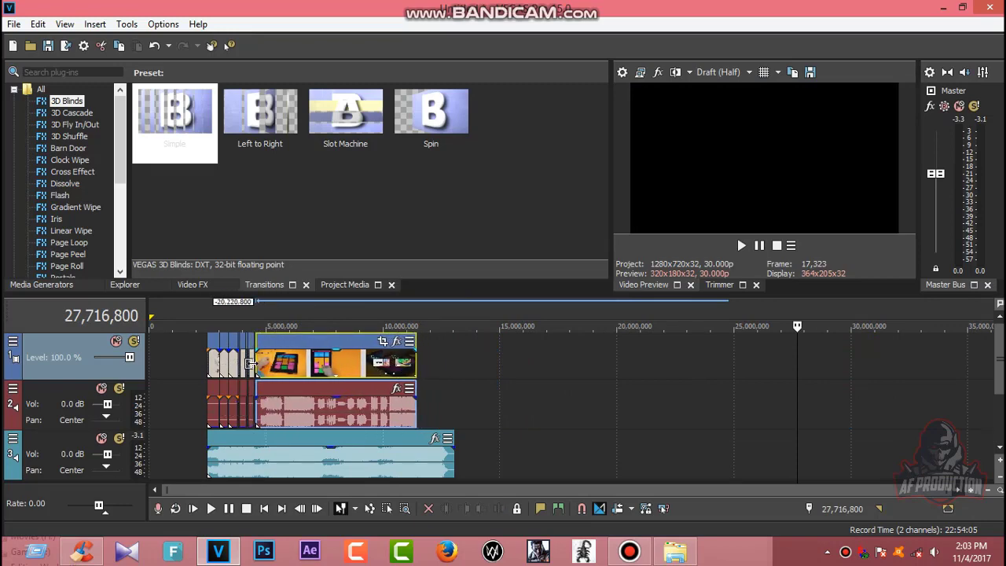
{"action": "left_click", "coordinate": [250, 363]}
{"action": "scroll", "coordinate": [615, 369], "scroll_direction": "up", "scroll_amount": 8}
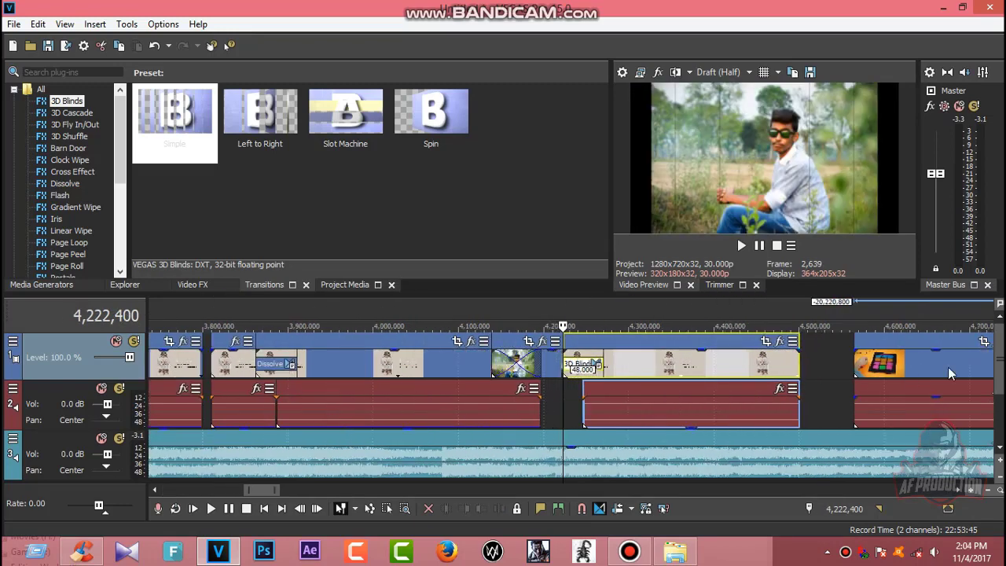
{"action": "left_click_drag", "start_coordinate": [947, 367], "coordinate": [842, 374]}
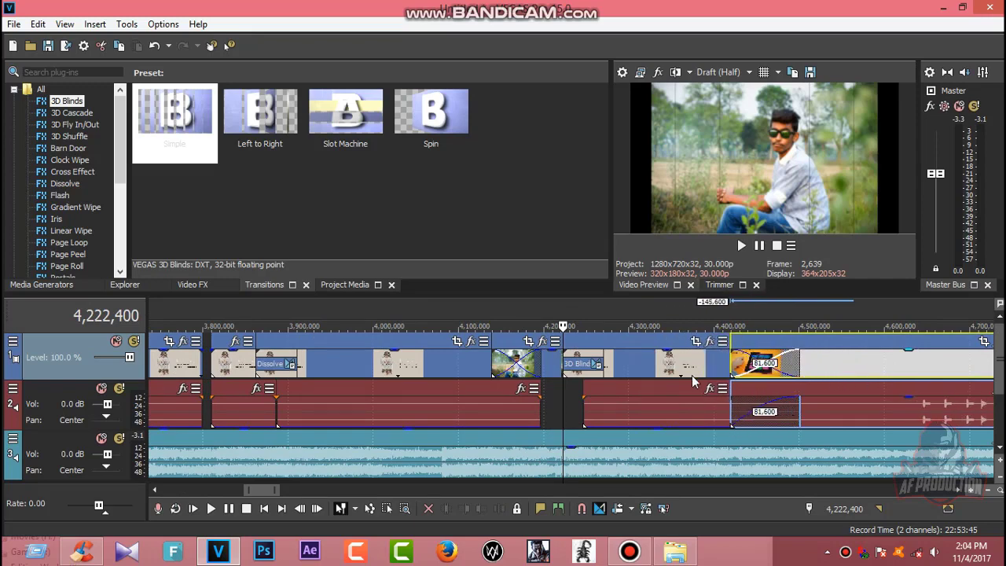
{"action": "left_click", "coordinate": [732, 374]}
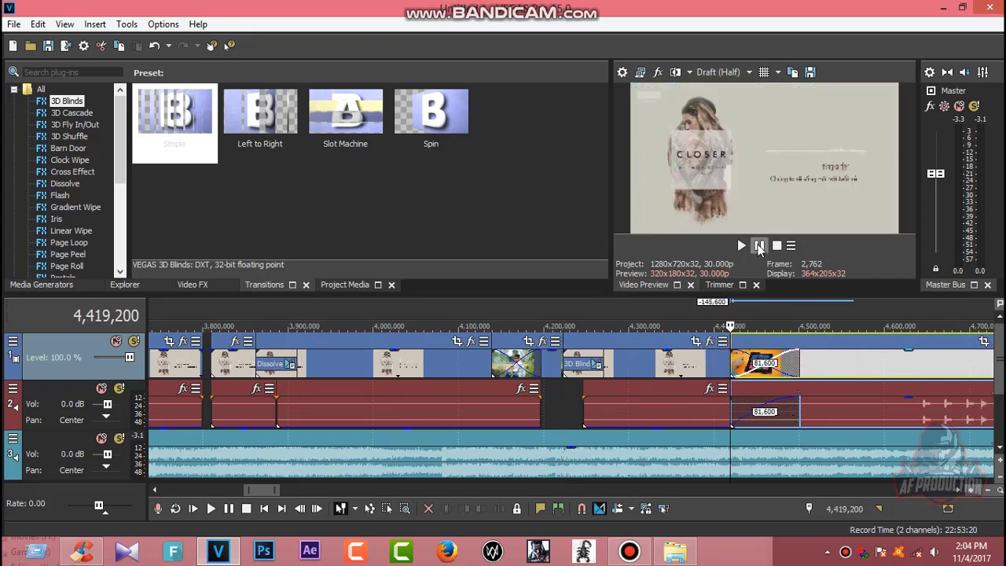
{"action": "left_click", "coordinate": [759, 246]}
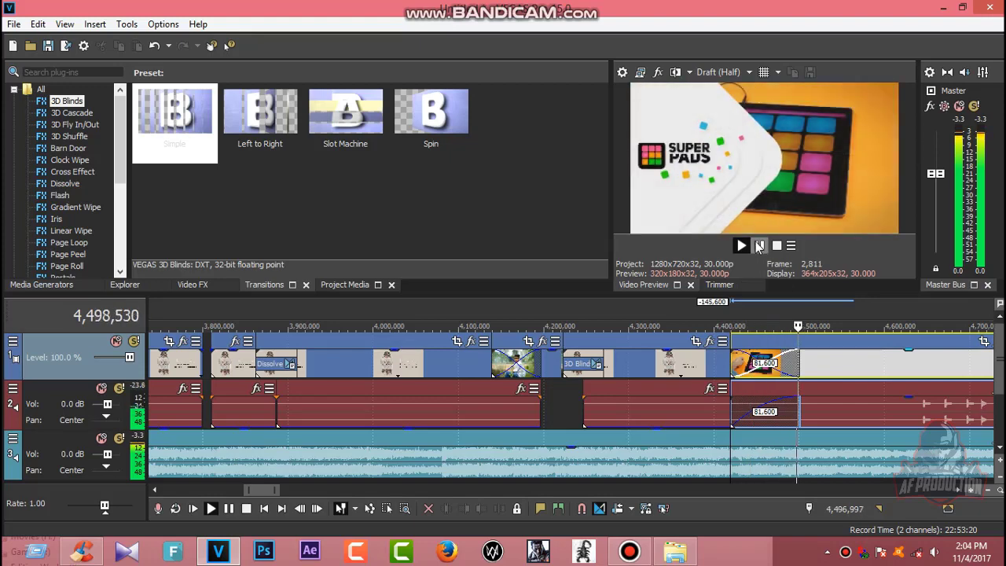
{"action": "scroll", "coordinate": [868, 384], "scroll_direction": "down", "scroll_amount": 2}
{"action": "key", "text": "space"}
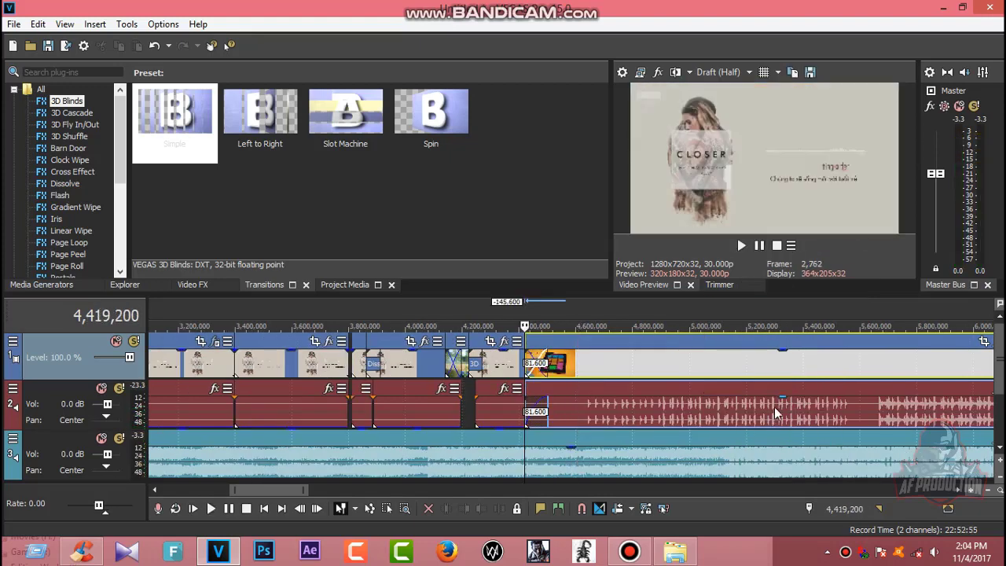
Drop the Super Pads audio gain to -Inf and split the clip at 5,369,600
{"action": "left_click", "coordinate": [730, 419]}
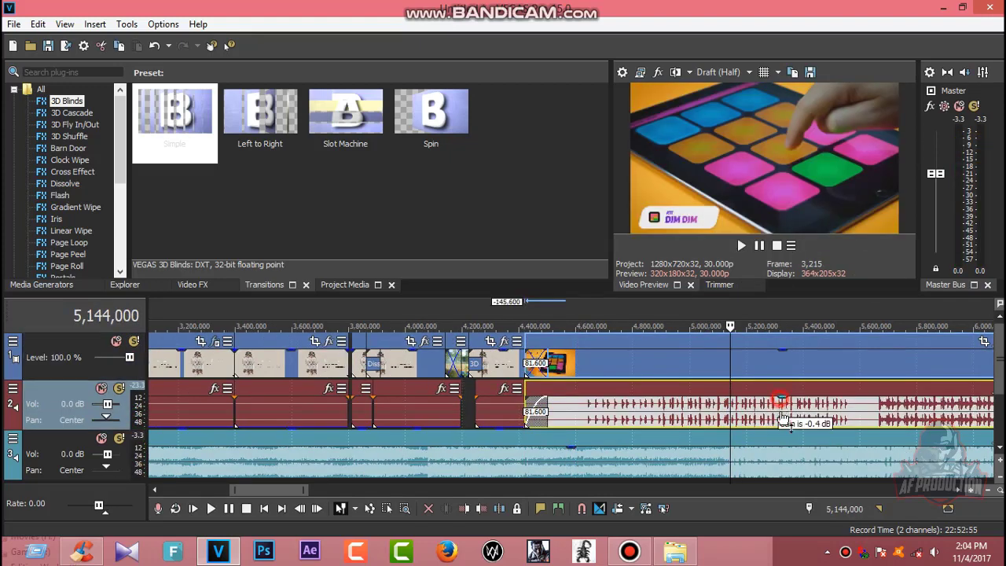
{"action": "left_click_drag", "start_coordinate": [778, 395], "coordinate": [778, 438]}
{"action": "left_click", "coordinate": [683, 462]}
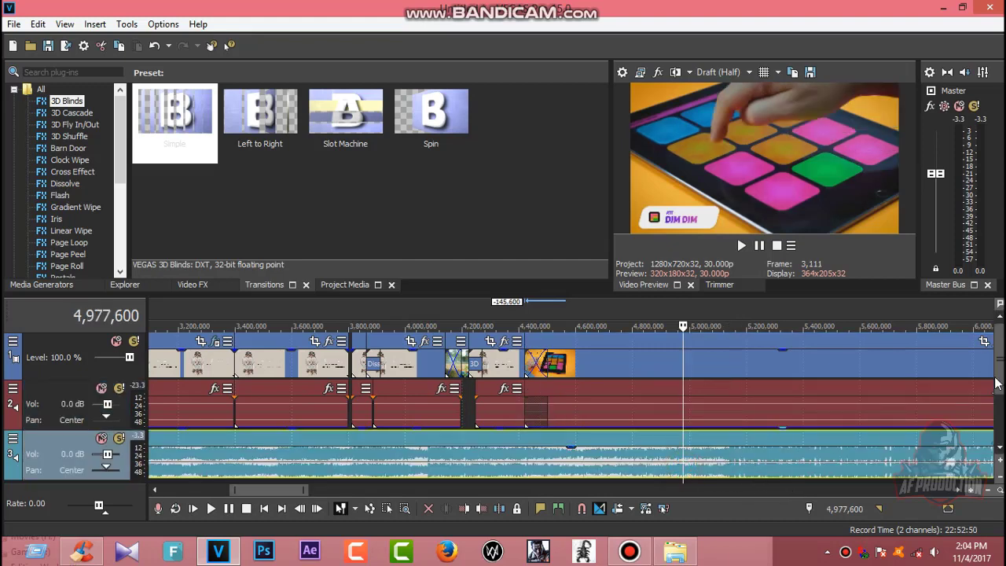
{"action": "left_click", "coordinate": [794, 410]}
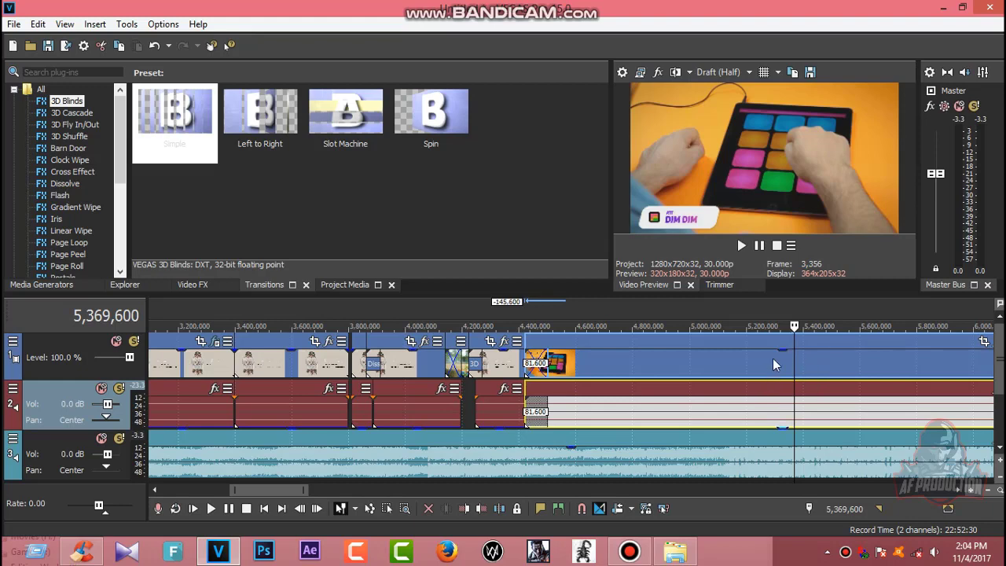
{"action": "key", "text": "s"}
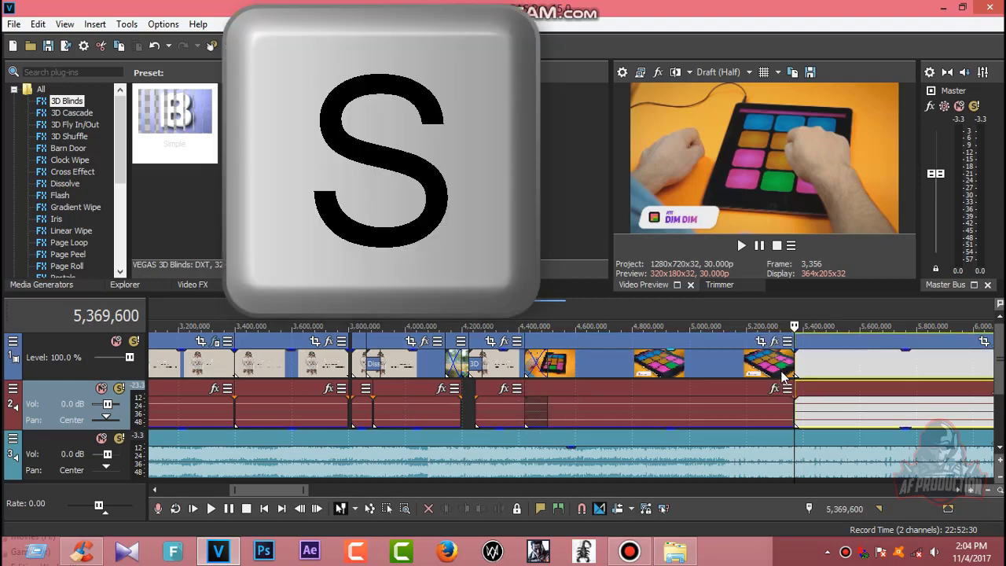
Delete the Super Pads opening part and slide the rest back, crossfading 62.400 over the lyrics
{"action": "left_click", "coordinate": [678, 371]}
{"action": "right_click", "coordinate": [718, 370]}
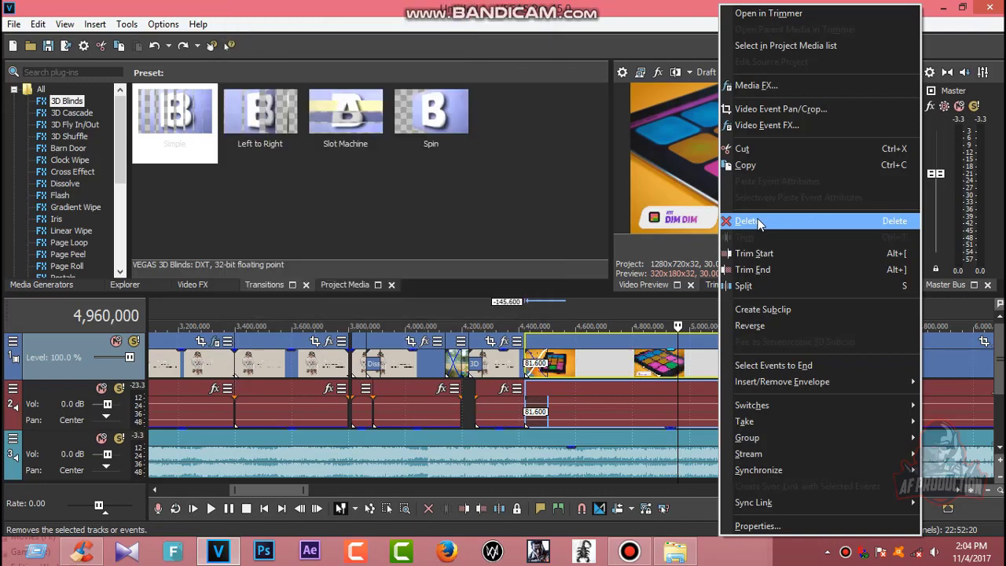
{"action": "left_click", "coordinate": [766, 224]}
{"action": "left_click_drag", "start_coordinate": [837, 369], "coordinate": [594, 371]}
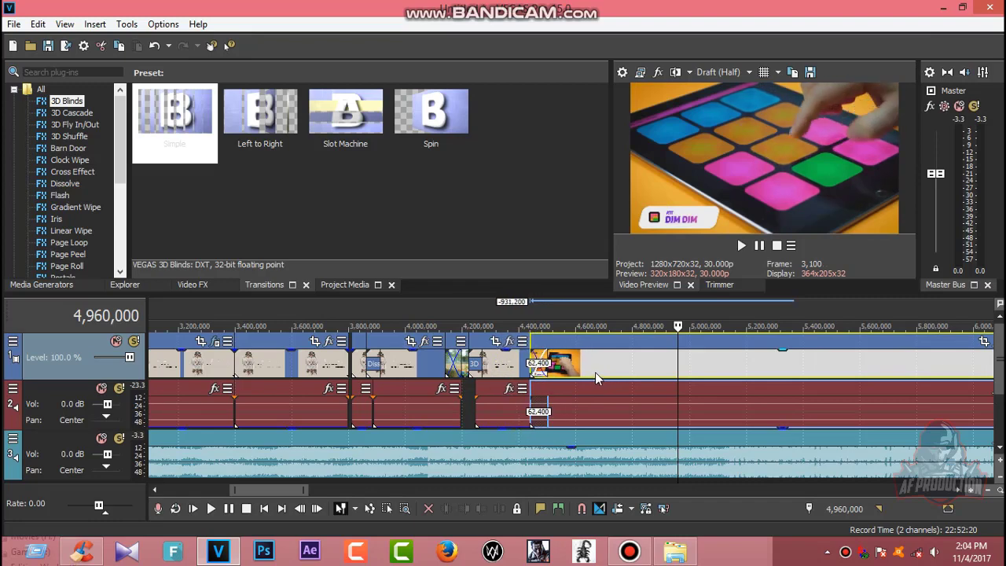
{"action": "scroll", "coordinate": [814, 368], "scroll_direction": "up", "scroll_amount": 5}
{"action": "scroll", "coordinate": [814, 368], "scroll_direction": "up", "scroll_amount": 3}
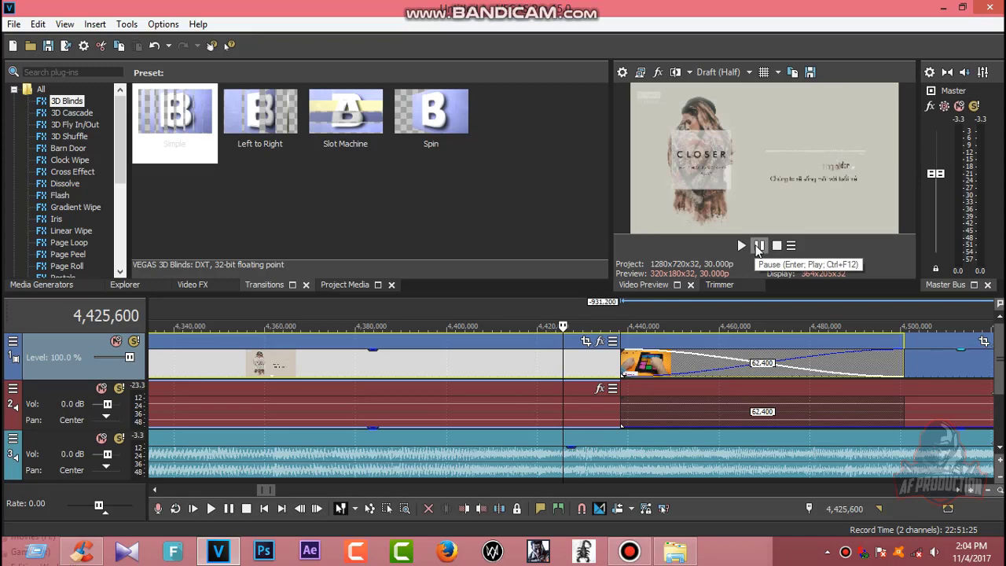
Play back the new crossfade to check it
{"action": "left_click", "coordinate": [759, 247]}
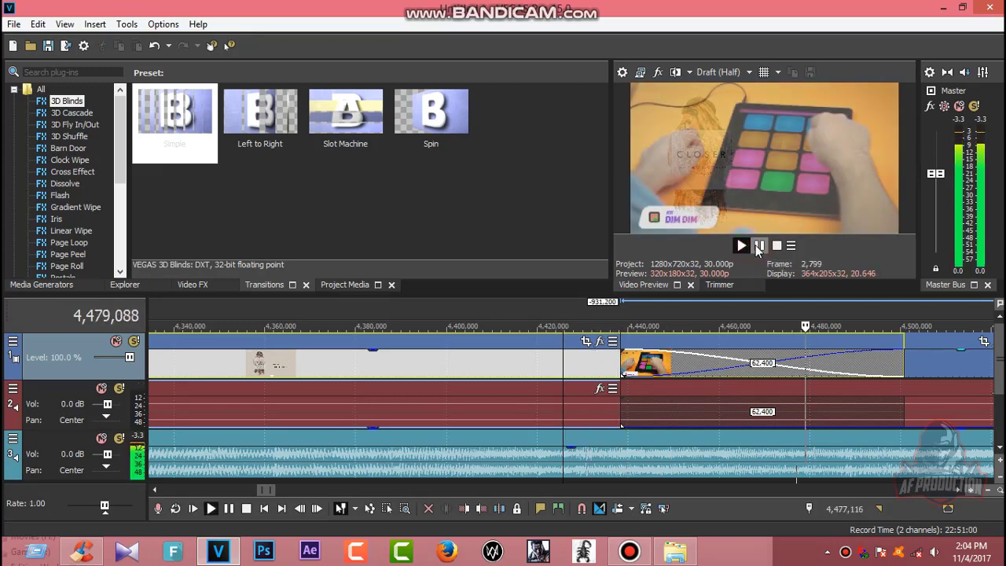
{"action": "left_click", "coordinate": [759, 247]}
{"action": "scroll", "coordinate": [732, 382], "scroll_direction": "down", "scroll_amount": 8}
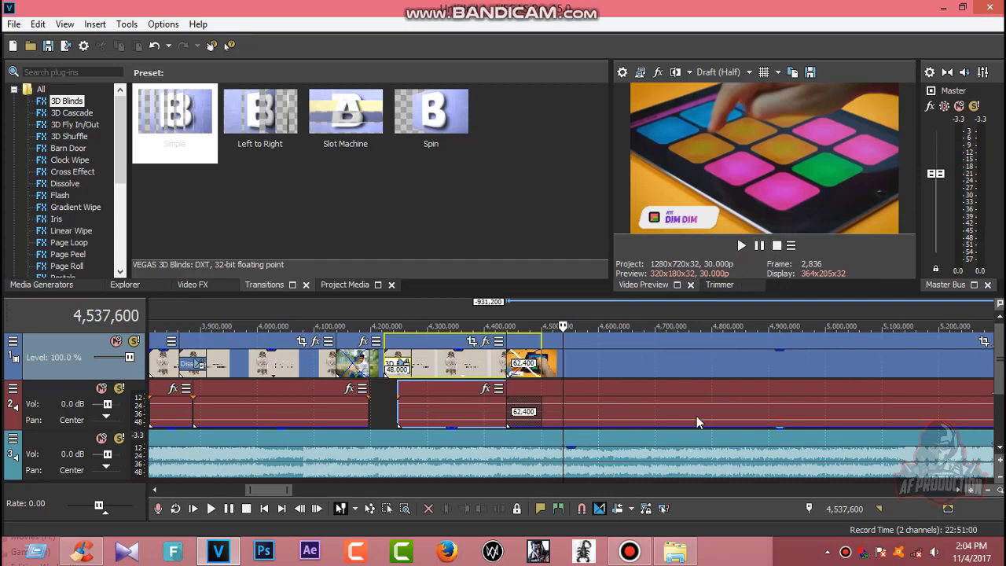
{"action": "scroll", "coordinate": [997, 369], "scroll_direction": "down", "scroll_amount": 1}
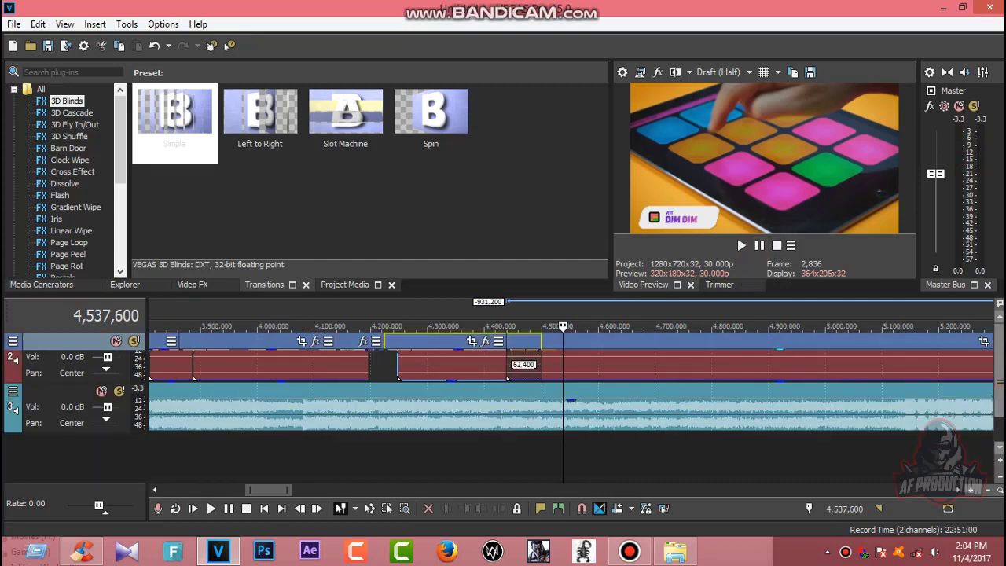
{"action": "scroll", "coordinate": [996, 369], "scroll_direction": "up", "scroll_amount": 1}
Split the Super Pads clip at 4,899,200 and drag its right part later to open a gap
{"action": "left_click", "coordinate": [597, 361]}
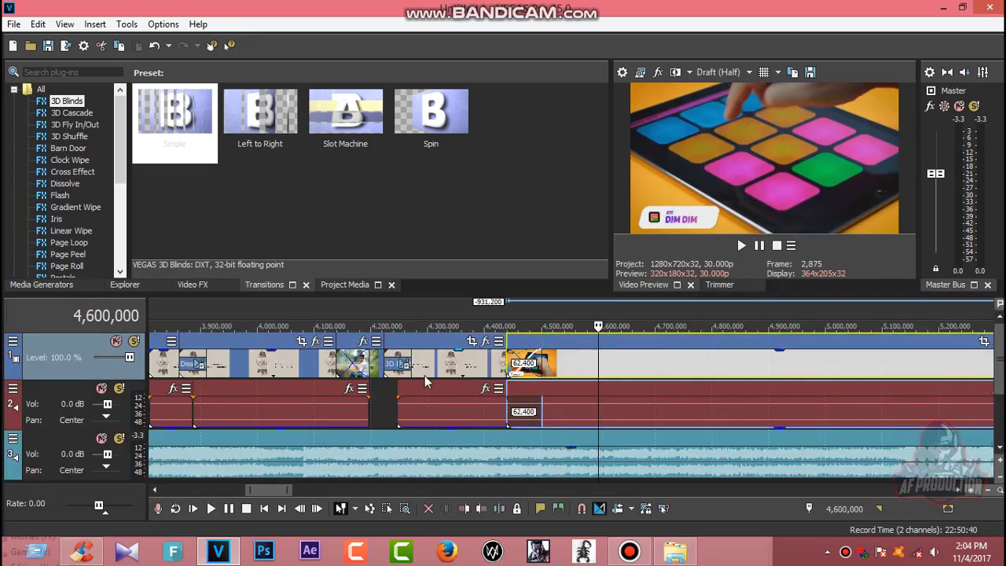
{"action": "scroll", "coordinate": [559, 366], "scroll_direction": "down", "scroll_amount": 3}
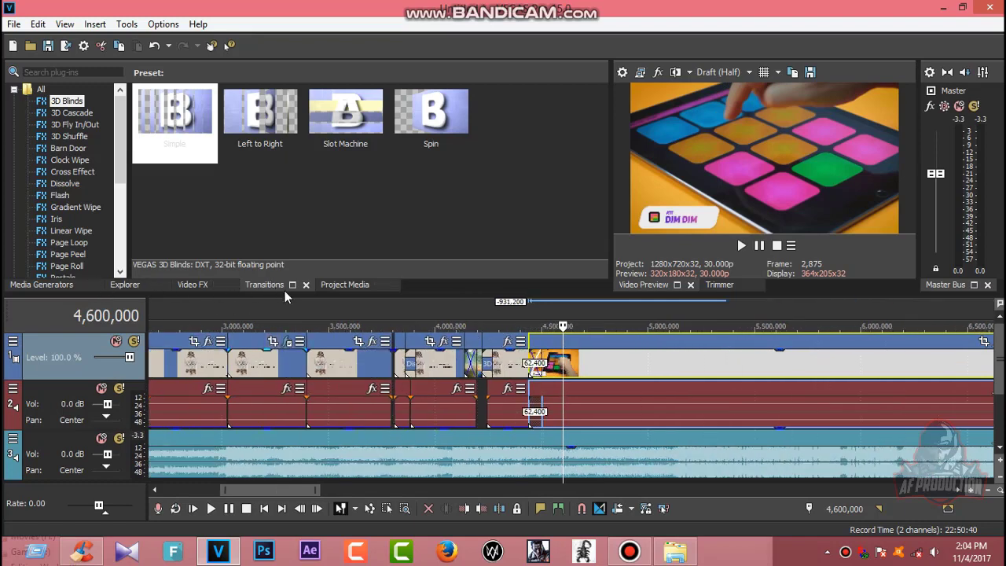
{"action": "mouse_move", "coordinate": [563, 383]}
{"action": "left_mouse_down"}
{"action": "mouse_move", "coordinate": [575, 376]}
{"action": "mouse_move", "coordinate": [566, 376]}
{"action": "left_mouse_up"}
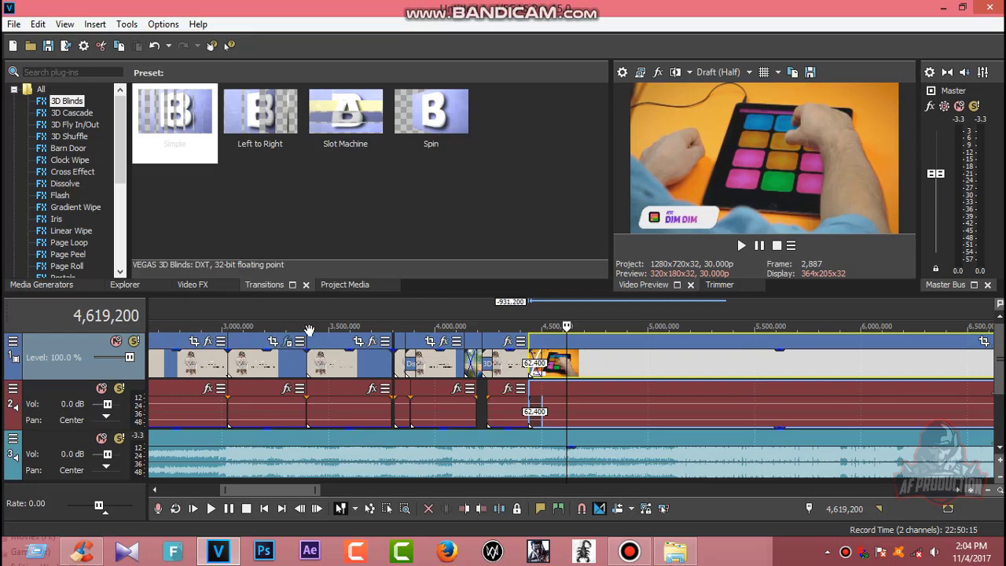
{"action": "left_click", "coordinate": [603, 380]}
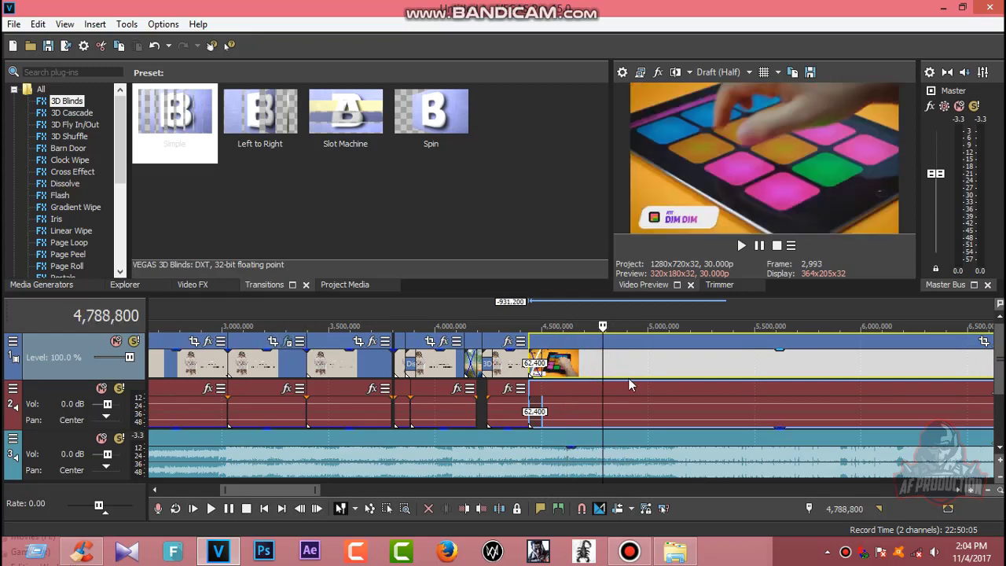
{"action": "left_click", "coordinate": [625, 364]}
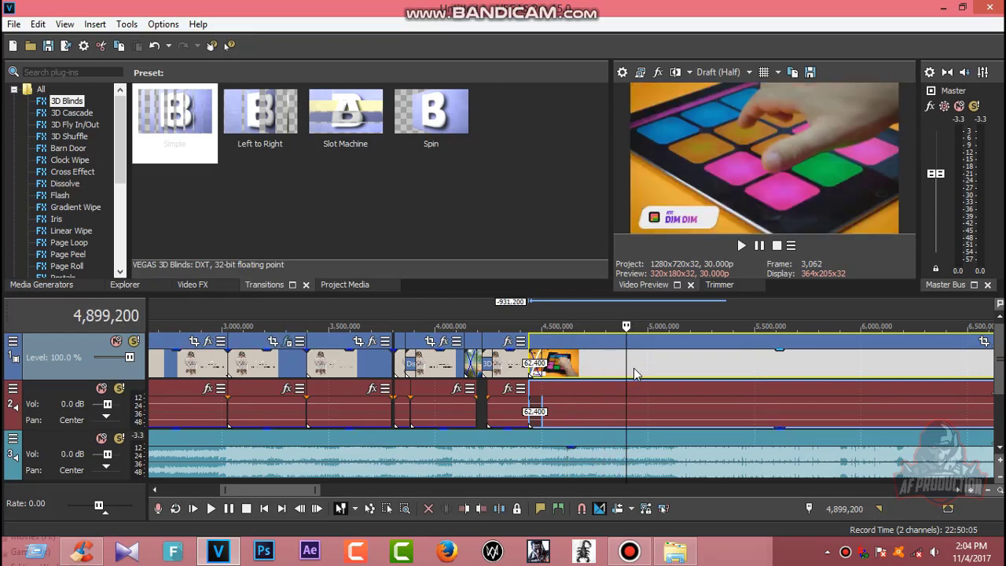
{"action": "key", "text": "s"}
{"action": "mouse_move", "coordinate": [662, 369]}
{"action": "left_mouse_down"}
{"action": "mouse_move", "coordinate": [717, 375]}
{"action": "mouse_move", "coordinate": [659, 375]}
{"action": "left_mouse_up"}
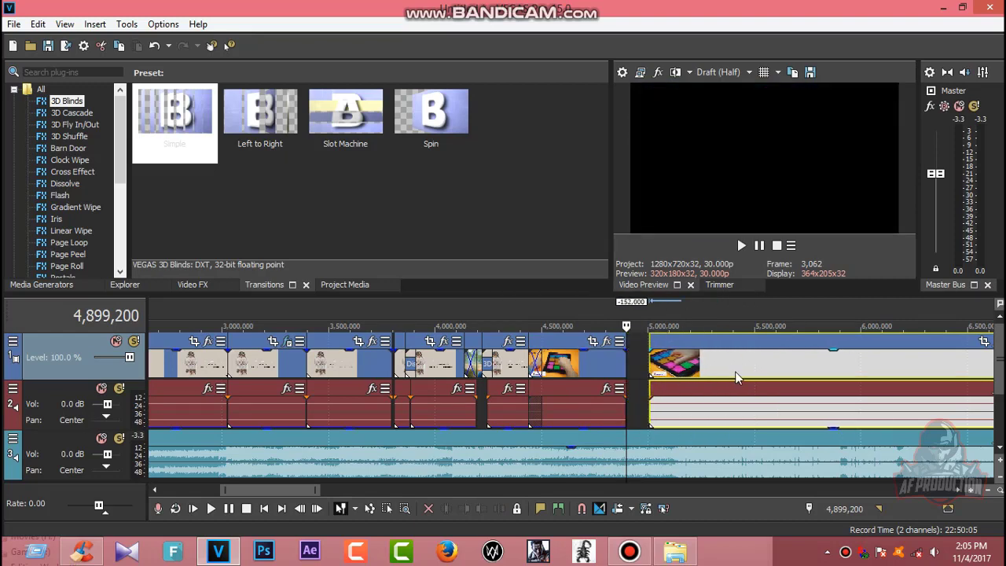
Trim away the split-off trailing video and audio events
{"action": "right_click", "coordinate": [837, 361]}
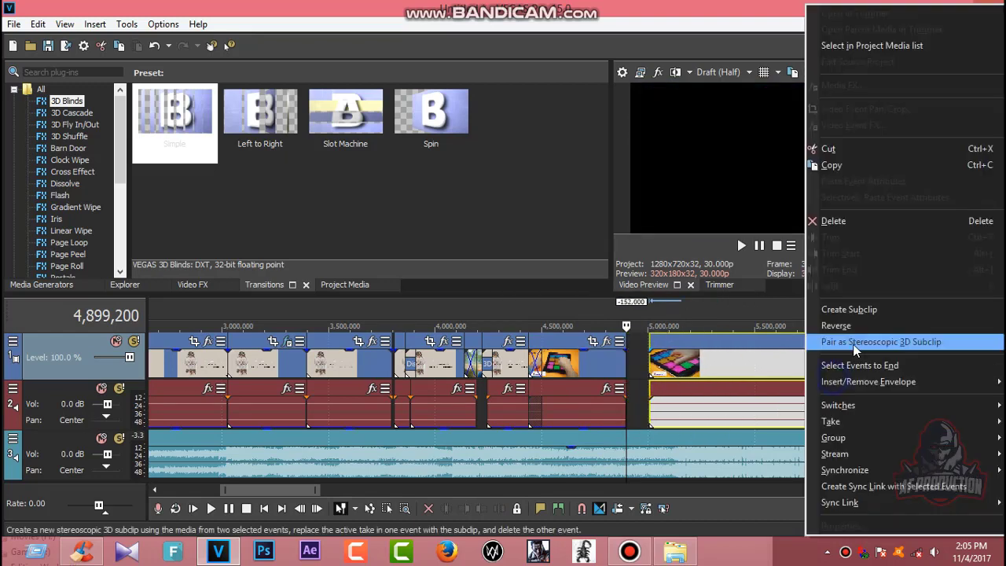
{"action": "left_click", "coordinate": [834, 221]}
{"action": "scroll", "coordinate": [714, 383], "scroll_direction": "down", "scroll_amount": 5}
{"action": "scroll", "coordinate": [471, 378], "scroll_direction": "up", "scroll_amount": 3}
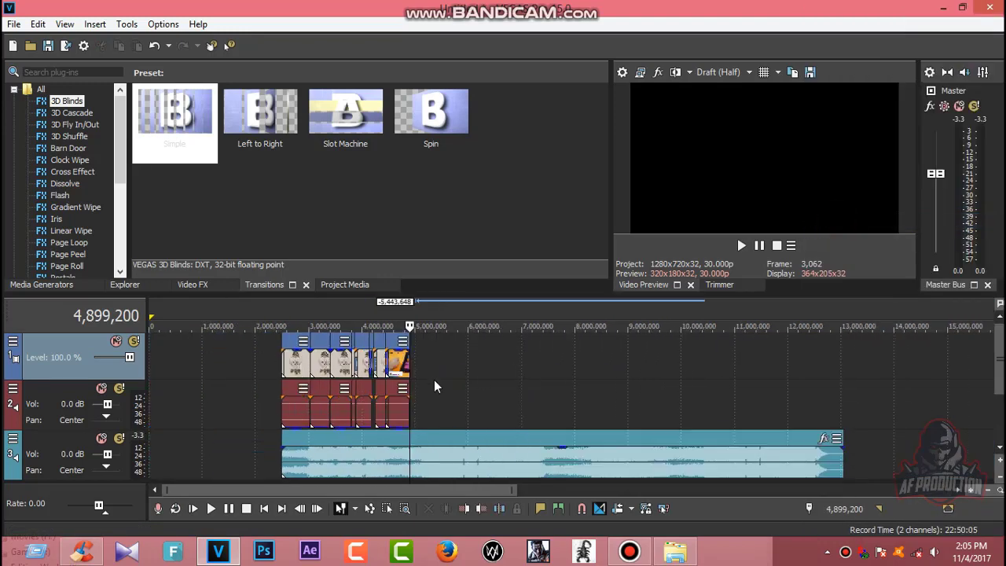
Zoom the timeline in and select the first video clip
{"action": "left_click", "coordinate": [276, 370]}
{"action": "scroll", "coordinate": [387, 355], "scroll_direction": "up", "scroll_amount": 5}
{"action": "scroll", "coordinate": [709, 374], "scroll_direction": "down", "scroll_amount": 2}
{"action": "scroll", "coordinate": [575, 369], "scroll_direction": "up", "scroll_amount": 1}
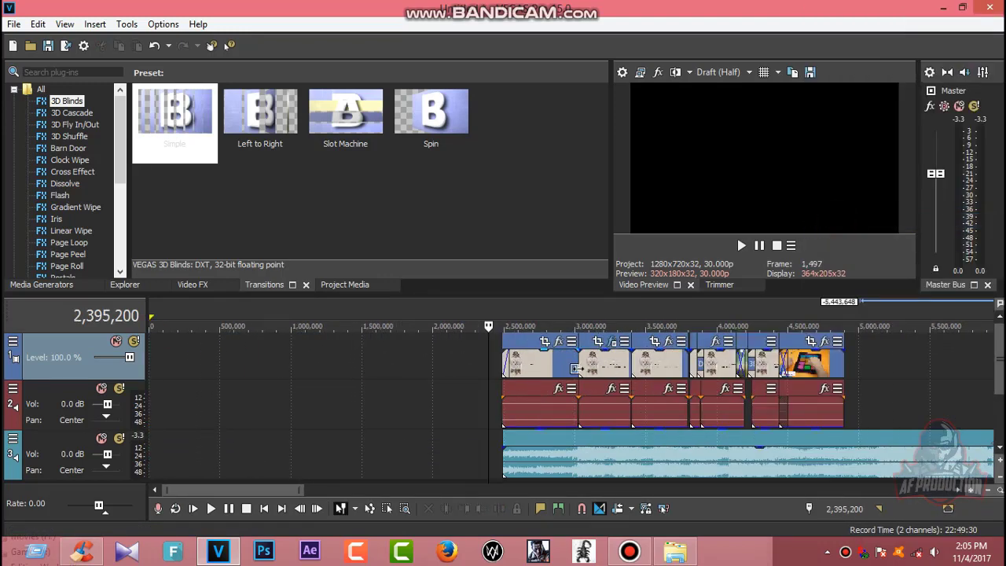
{"action": "left_click", "coordinate": [498, 371]}
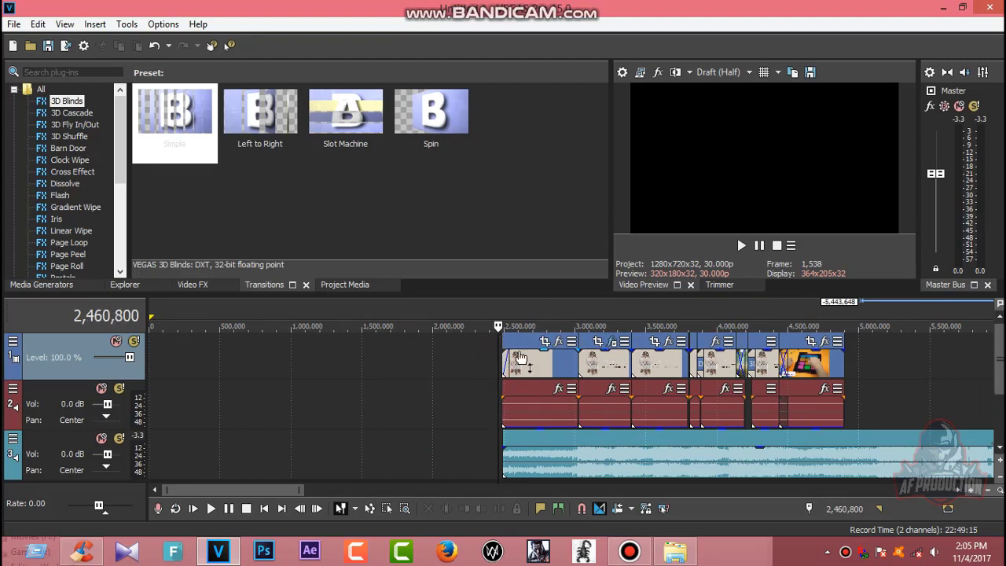
{"action": "left_click", "coordinate": [519, 361]}
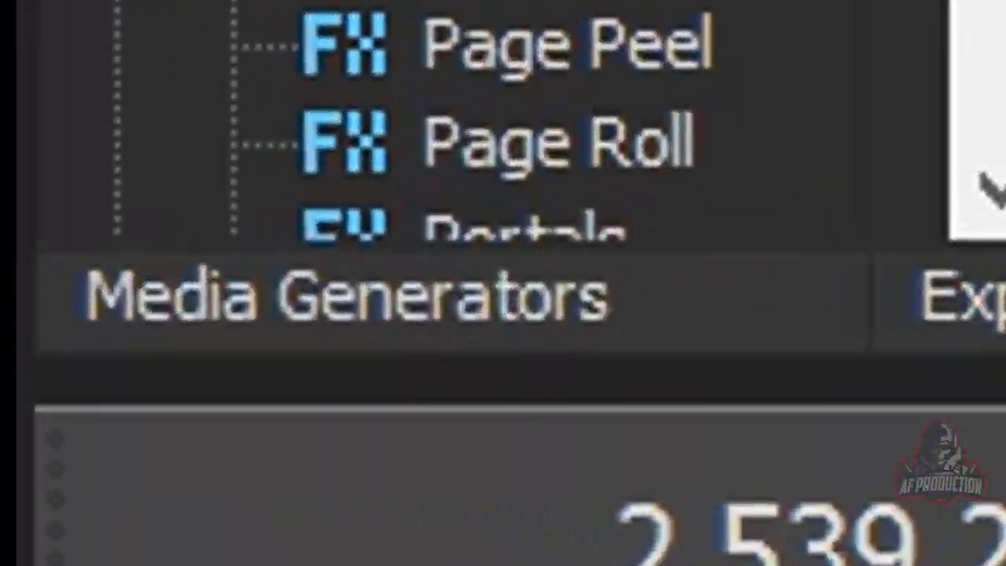
Drag the Action Flip Titles & Text preset onto a new track at the first lyric clip
{"action": "left_click", "coordinate": [345, 297]}
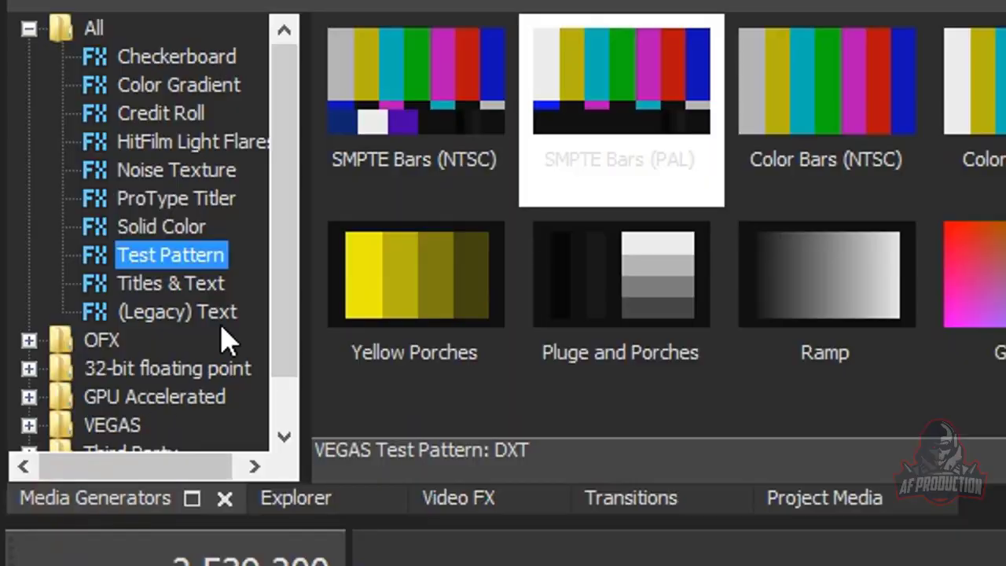
{"action": "left_click", "coordinate": [165, 285]}
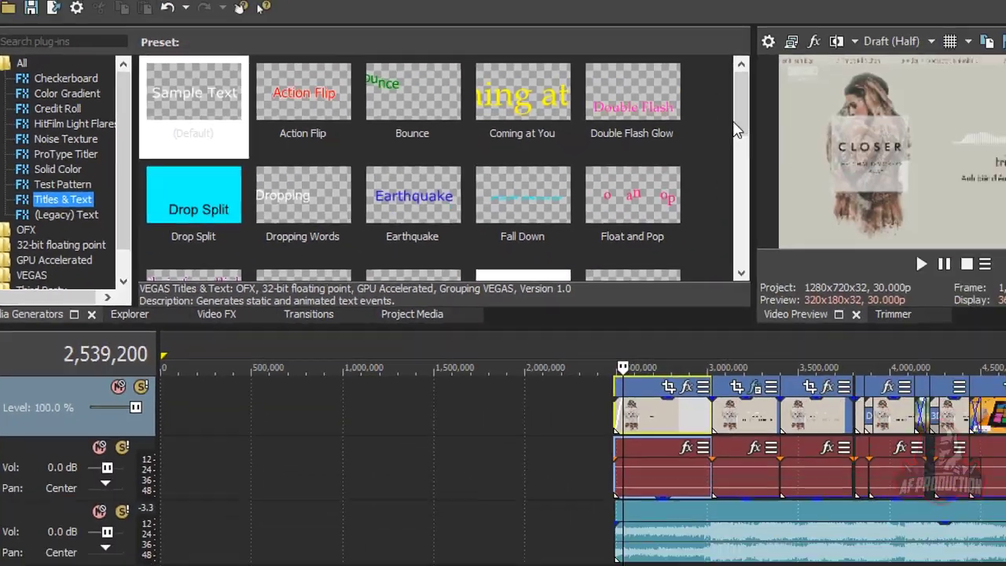
{"action": "left_click_drag", "start_coordinate": [737, 129], "coordinate": [732, 166]}
{"action": "left_click_drag", "start_coordinate": [581, 157], "coordinate": [581, 102]}
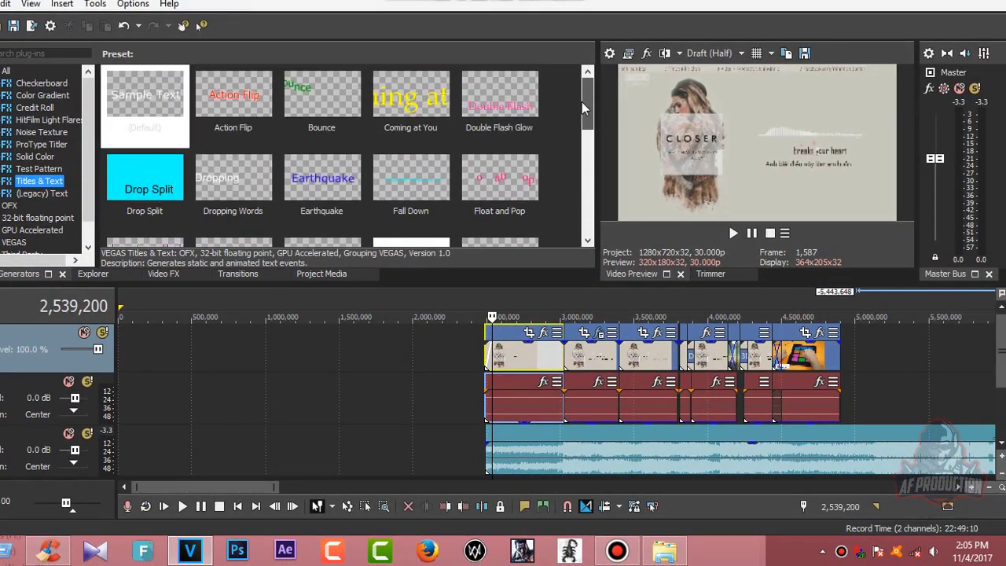
{"action": "left_click_drag", "start_coordinate": [224, 104], "coordinate": [273, 149]}
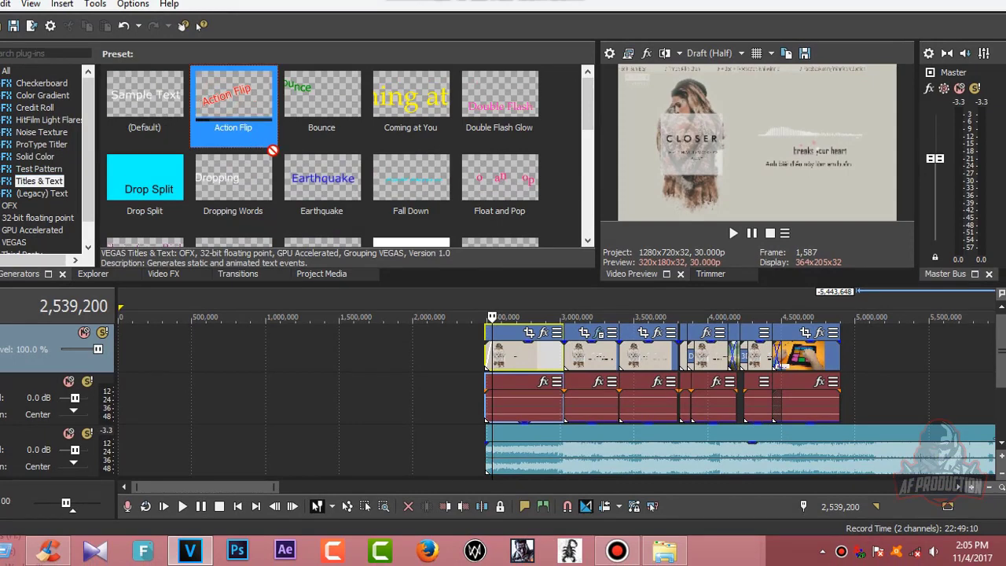
{"action": "mouse_move", "coordinate": [444, 280]}
{"action": "left_mouse_down"}
{"action": "mouse_move", "coordinate": [499, 314]}
{"action": "mouse_move", "coordinate": [488, 316]}
{"action": "left_mouse_up"}
Replace the sample title text with the creator's name, keeping the Tahoma font
{"action": "left_click", "coordinate": [366, 219]}
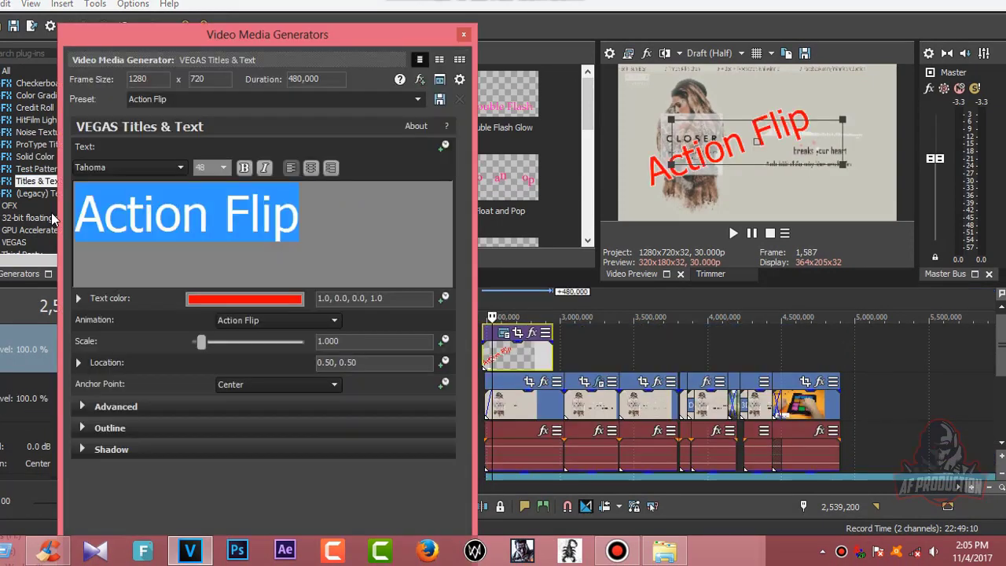
{"action": "mouse_move", "coordinate": [750, 152]}
{"action": "left_mouse_down"}
{"action": "mouse_move", "coordinate": [752, 122]}
{"action": "mouse_move", "coordinate": [760, 167]}
{"action": "left_mouse_up"}
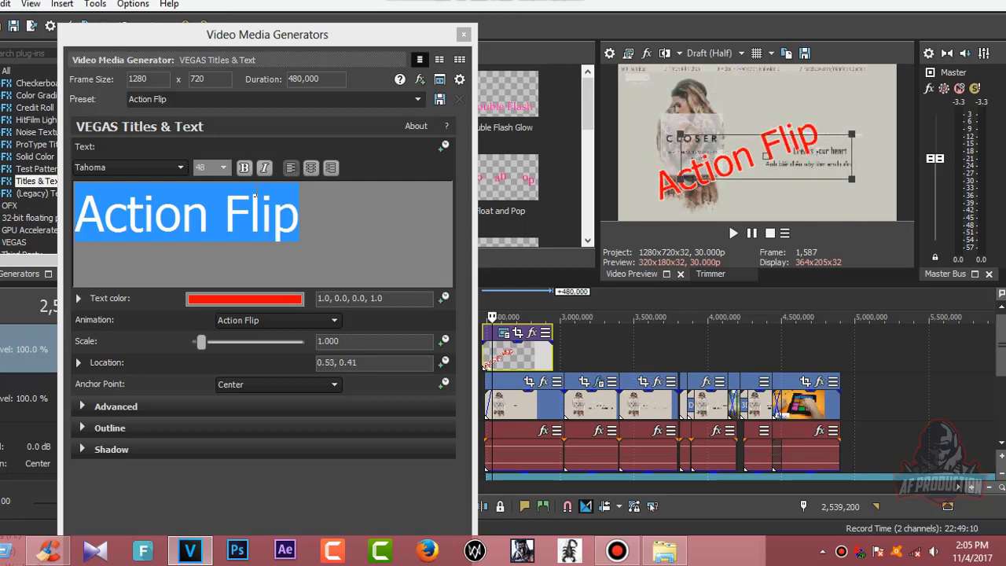
{"action": "left_click", "coordinate": [363, 231]}
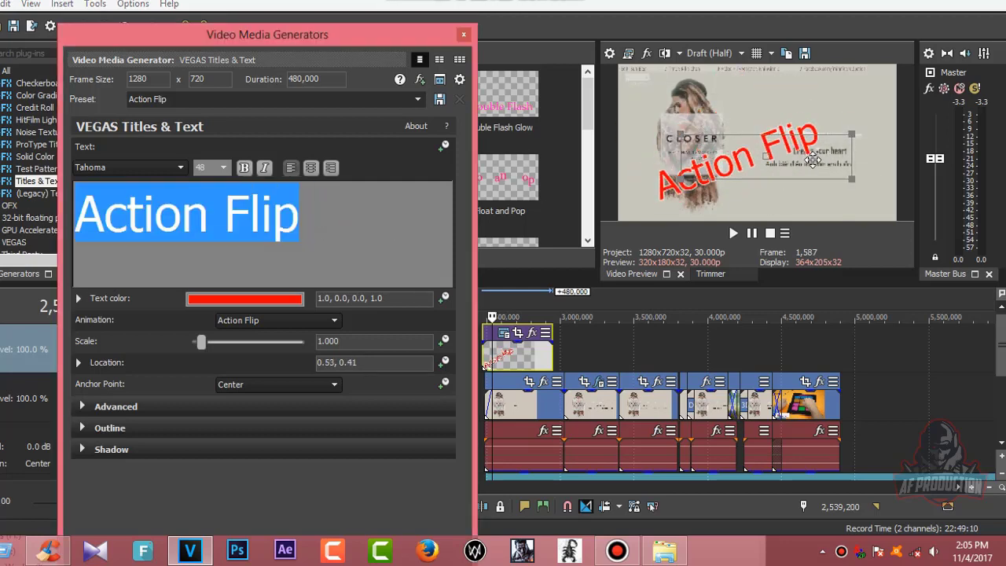
{"action": "type", "text": "Abra"}
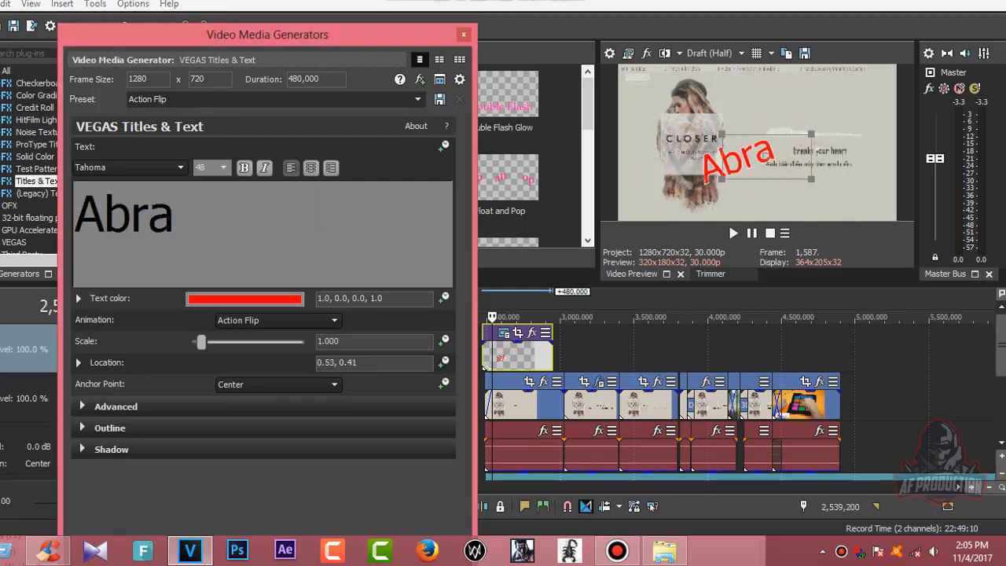
{"action": "type", "text": "r Fardin"}
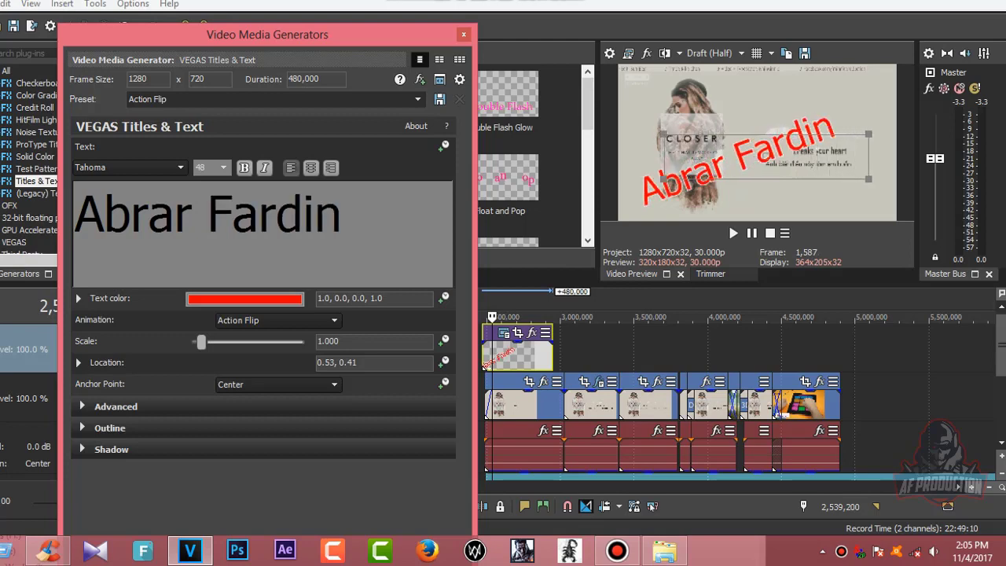
{"action": "left_click_drag", "start_coordinate": [342, 214], "coordinate": [73, 216]}
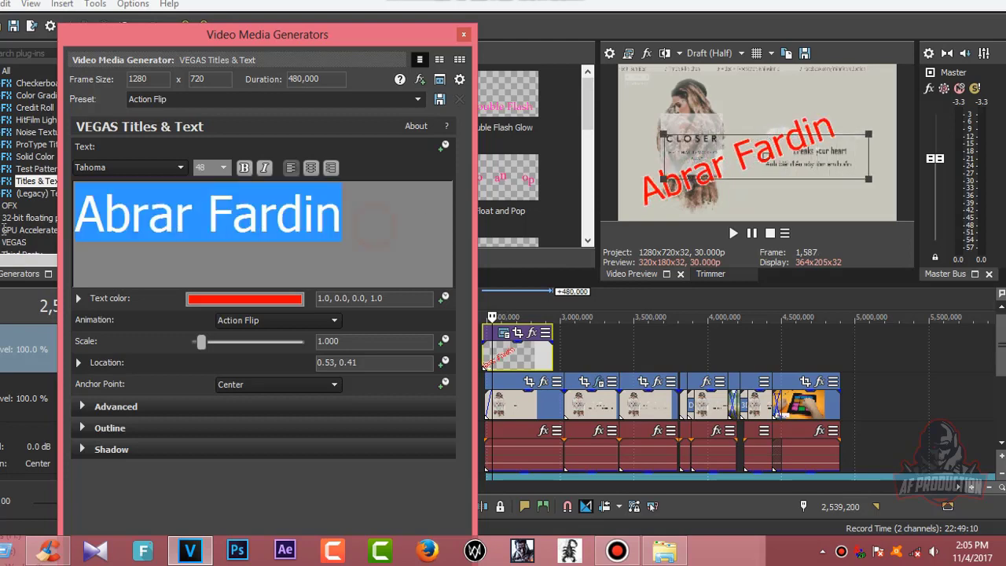
{"action": "left_click", "coordinate": [118, 168]}
{"action": "left_click", "coordinate": [351, 257]}
{"action": "triple_click", "coordinate": [384, 231]}
{"action": "left_click", "coordinate": [114, 167]}
{"action": "left_click", "coordinate": [384, 222]}
Change the title text colour to pale pink
{"action": "left_click", "coordinate": [265, 298]}
{"action": "left_click", "coordinate": [113, 348]}
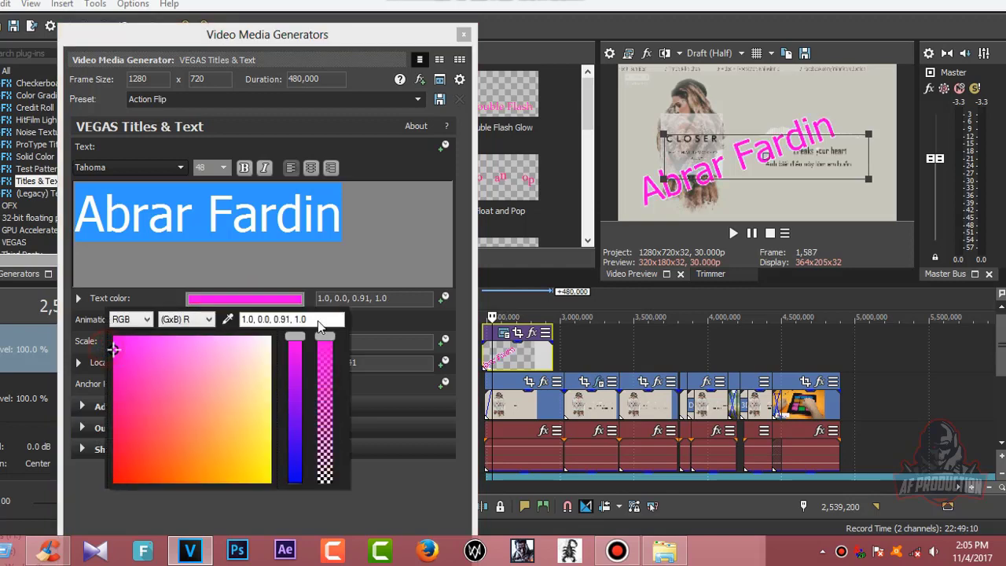
{"action": "left_click_drag", "start_coordinate": [247, 348], "coordinate": [258, 338]}
{"action": "left_click", "coordinate": [347, 227]}
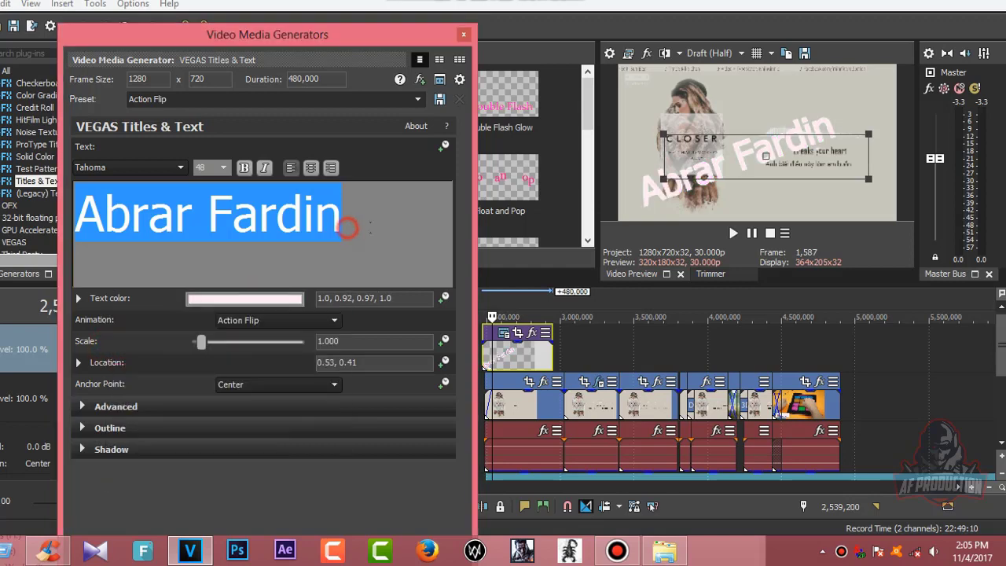
Scale the title down to 0.515 and move it to the lower right (0.87, 0.19)
{"action": "left_click", "coordinate": [204, 343]}
{"action": "left_click_drag", "start_coordinate": [215, 344], "coordinate": [204, 343]}
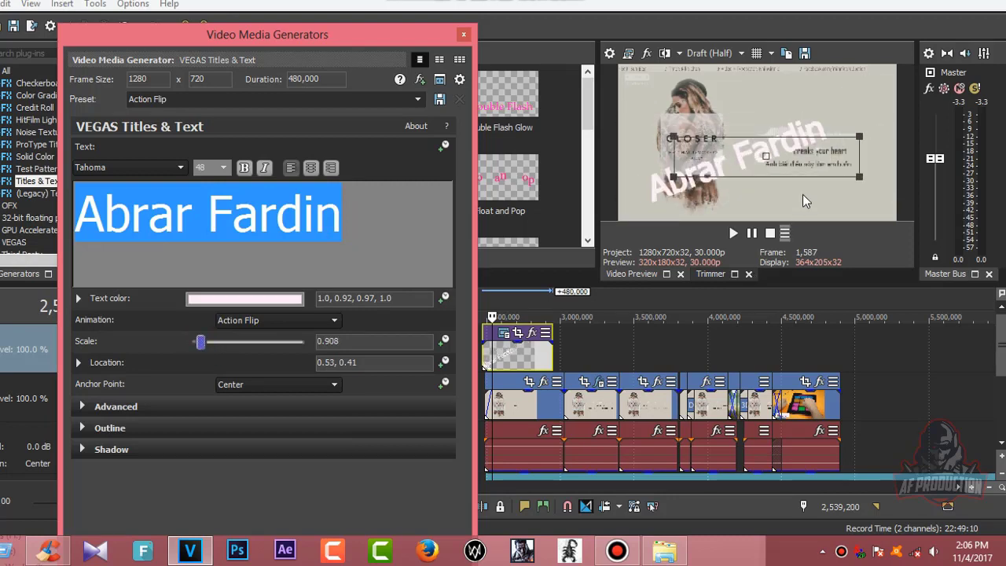
{"action": "left_click_drag", "start_coordinate": [823, 160], "coordinate": [891, 201]}
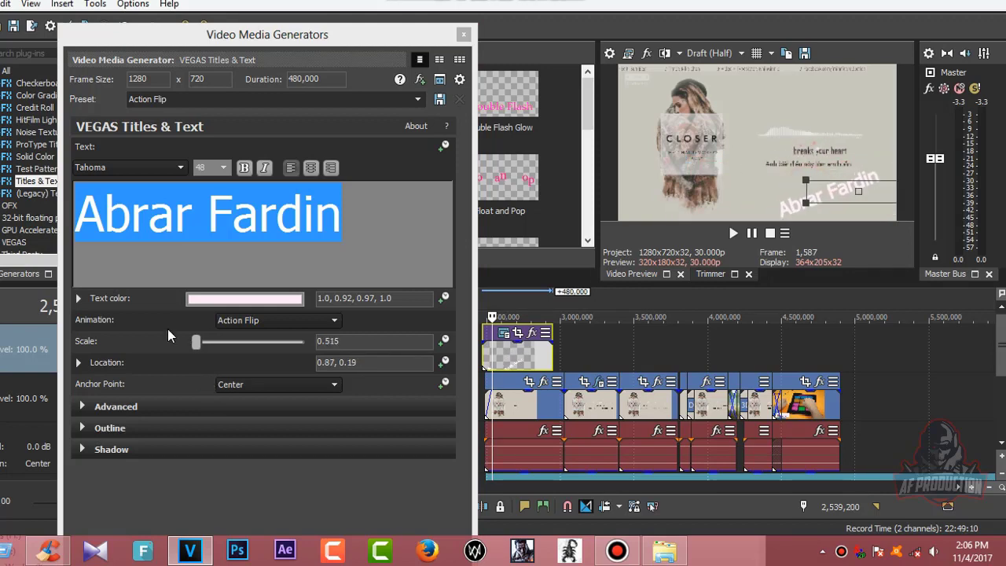
{"action": "left_click", "coordinate": [250, 320]}
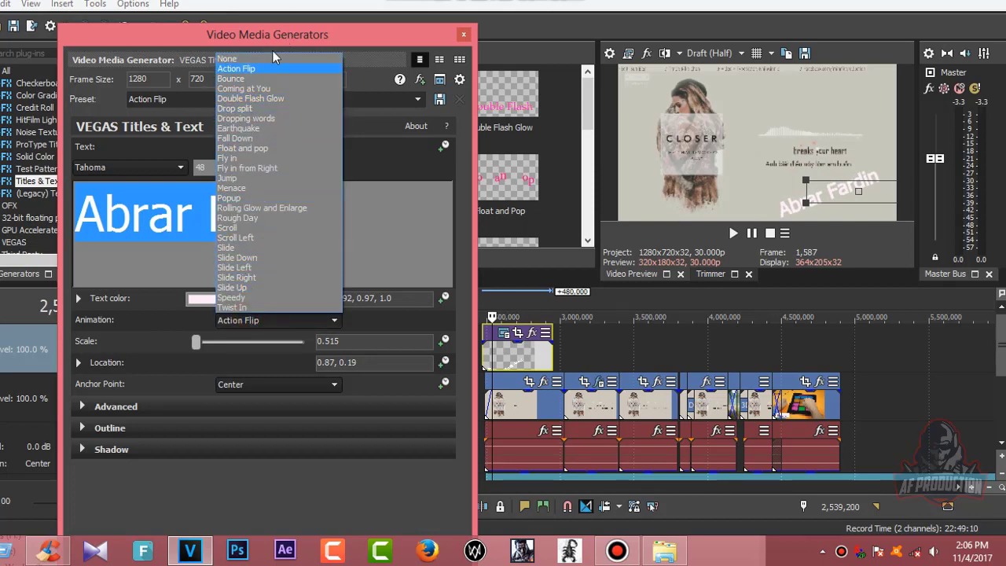
Keep Action Flip as the animation and select the whole name text
{"action": "left_click", "coordinate": [262, 70]}
{"action": "left_click", "coordinate": [250, 322]}
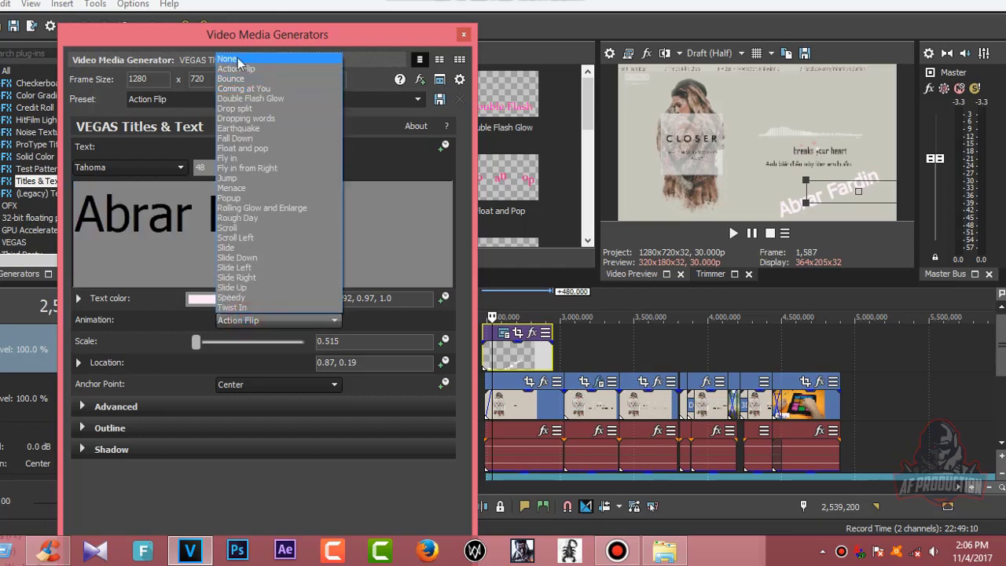
{"action": "left_click", "coordinate": [388, 247]}
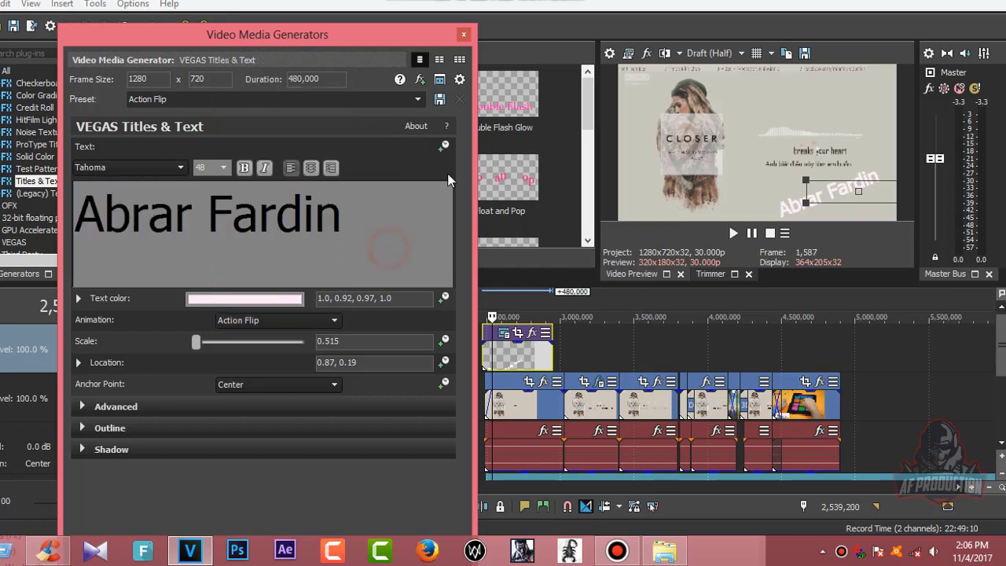
{"action": "left_click_drag", "start_coordinate": [359, 225], "coordinate": [278, 194]}
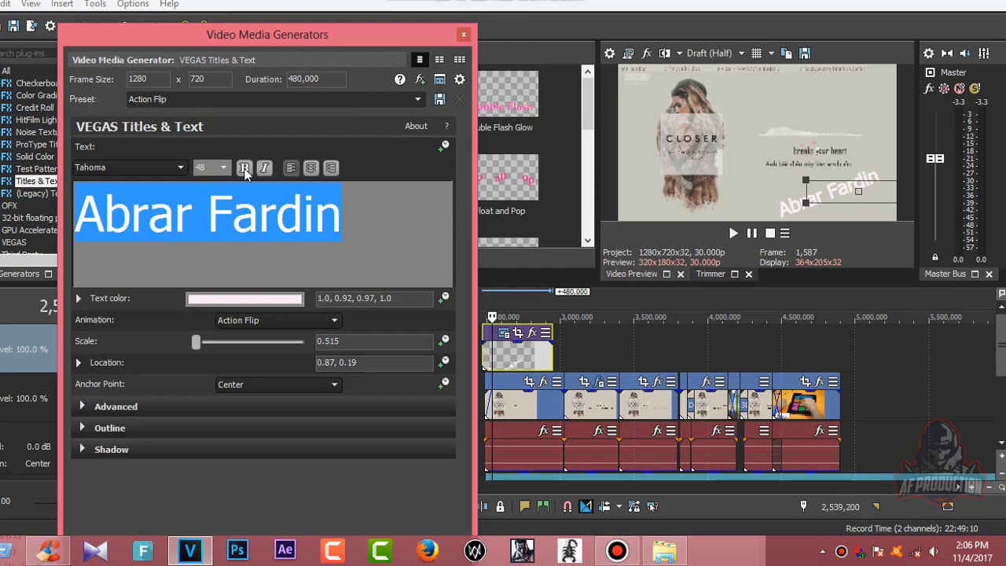
{"action": "left_click", "coordinate": [244, 169]}
{"action": "left_click", "coordinate": [244, 168]}
Apply The Dead Are Coming font to the name and close the title editor
{"action": "left_click", "coordinate": [180, 167]}
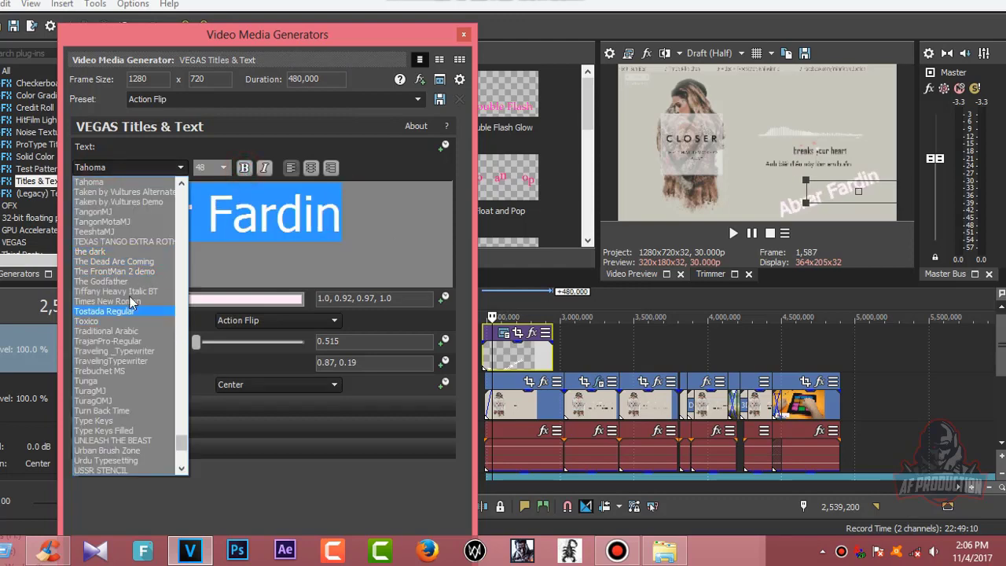
{"action": "left_click", "coordinate": [122, 262]}
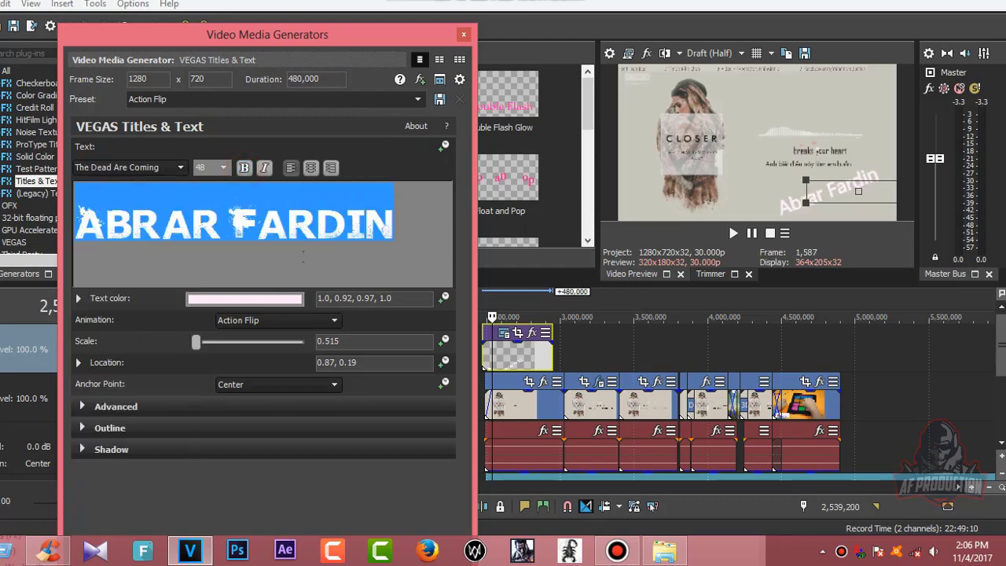
{"action": "left_click", "coordinate": [347, 260]}
{"action": "key", "text": "ctrl+a"}
{"action": "left_click", "coordinate": [464, 37]}
{"action": "left_click", "coordinate": [482, 369]}
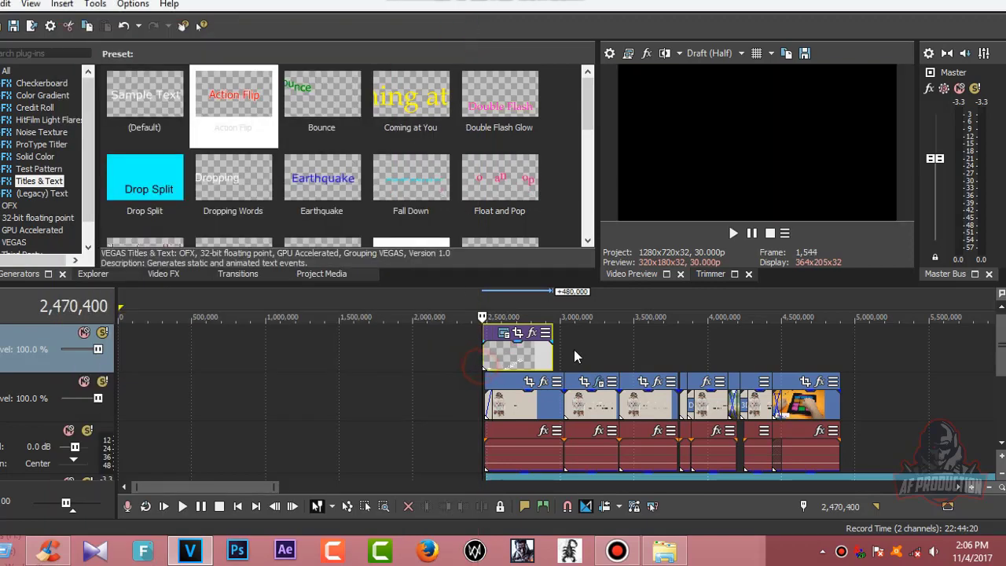
Preview the title and shorten its event so it ends sooner
{"action": "left_click", "coordinate": [751, 232]}
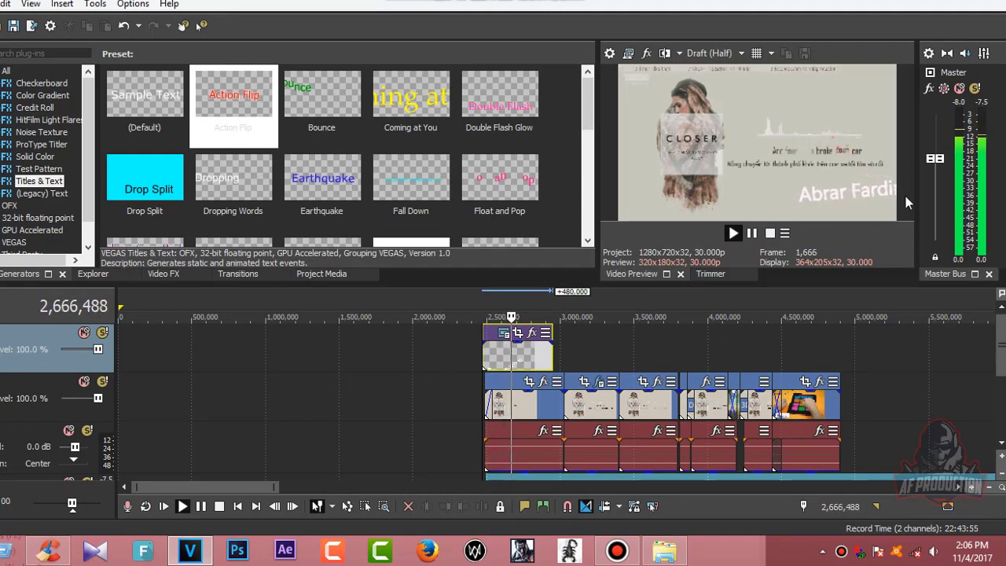
{"action": "left_click", "coordinate": [751, 233]}
{"action": "left_click", "coordinate": [518, 355]}
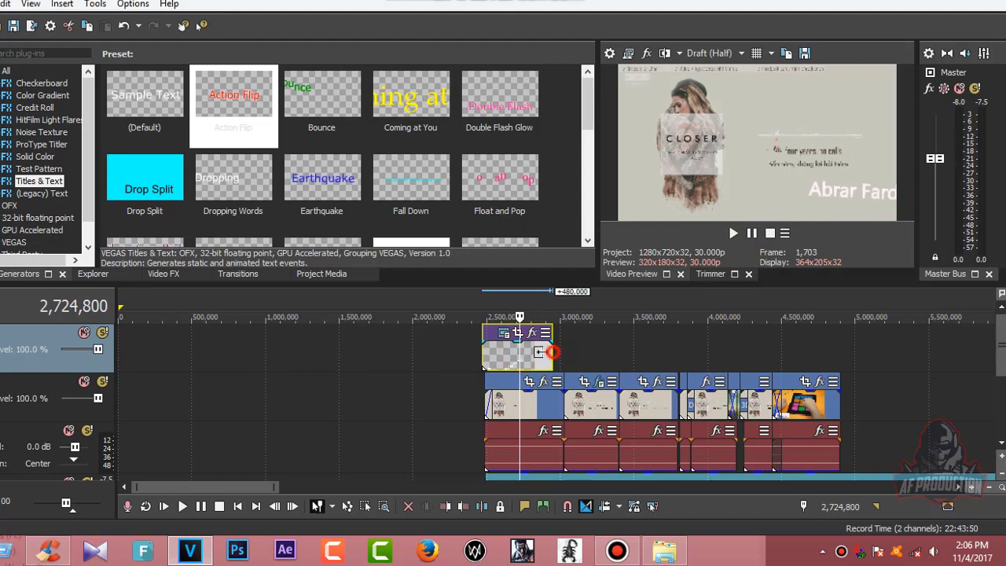
{"action": "left_click_drag", "start_coordinate": [552, 352], "coordinate": [508, 358]}
{"action": "left_click", "coordinate": [485, 362]}
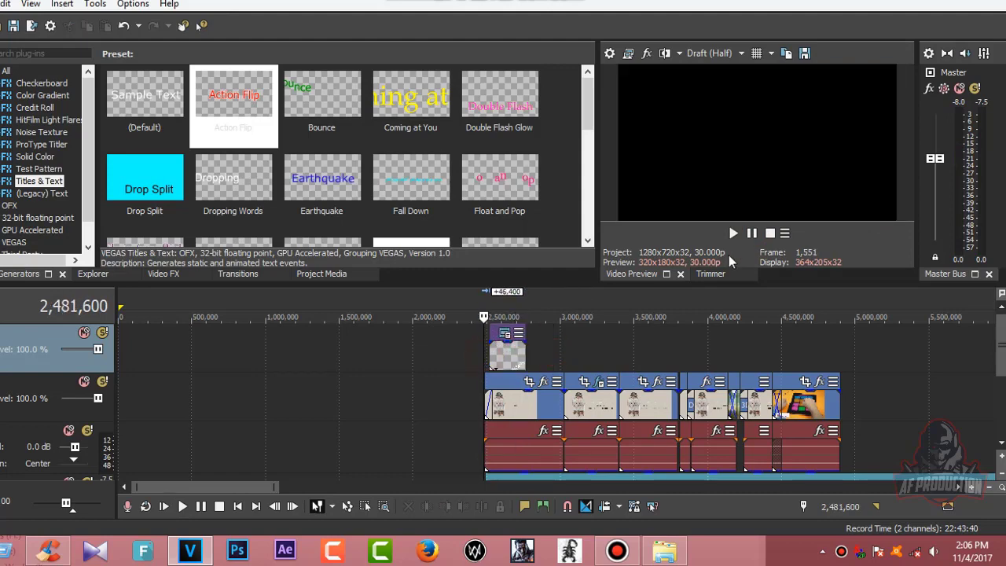
{"action": "left_click", "coordinate": [732, 233]}
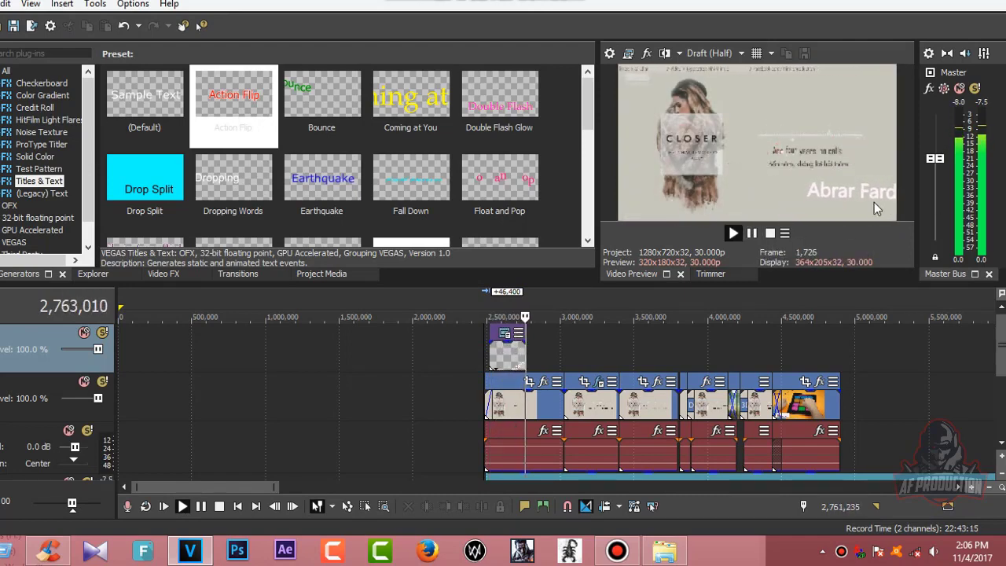
{"action": "left_click", "coordinate": [751, 233]}
Fade out the title event over most of its length and preview the fade
{"action": "left_click", "coordinate": [521, 355]}
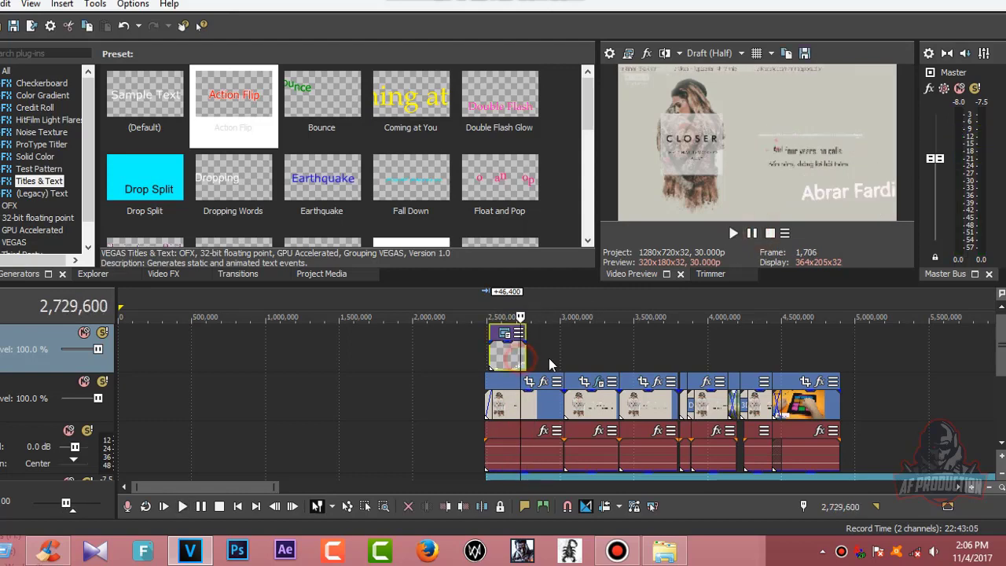
{"action": "scroll", "coordinate": [548, 358], "scroll_direction": "up", "scroll_amount": 8}
{"action": "scroll", "coordinate": [626, 358], "scroll_direction": "down", "scroll_amount": 4}
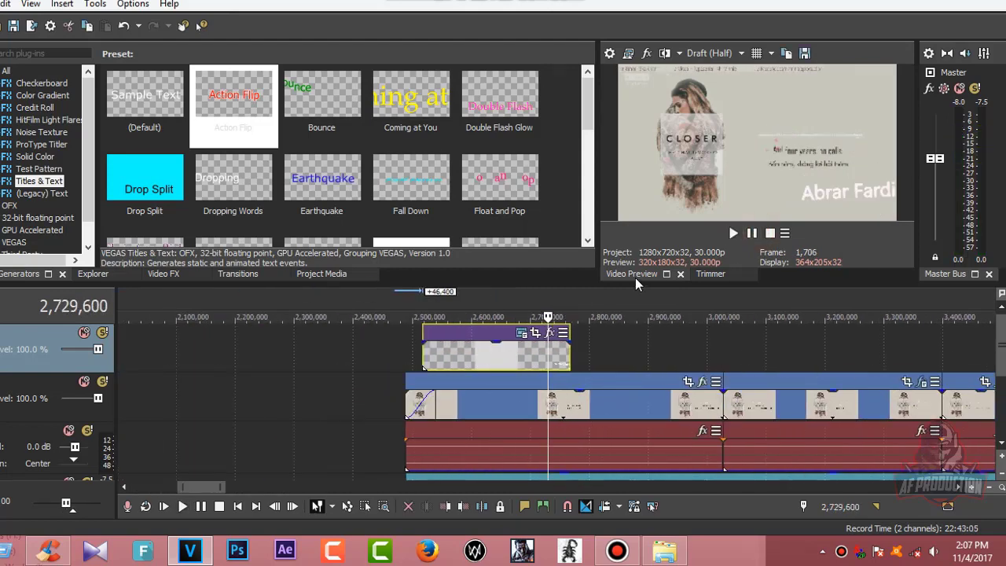
{"action": "scroll", "coordinate": [630, 324], "scroll_direction": "up", "scroll_amount": 2}
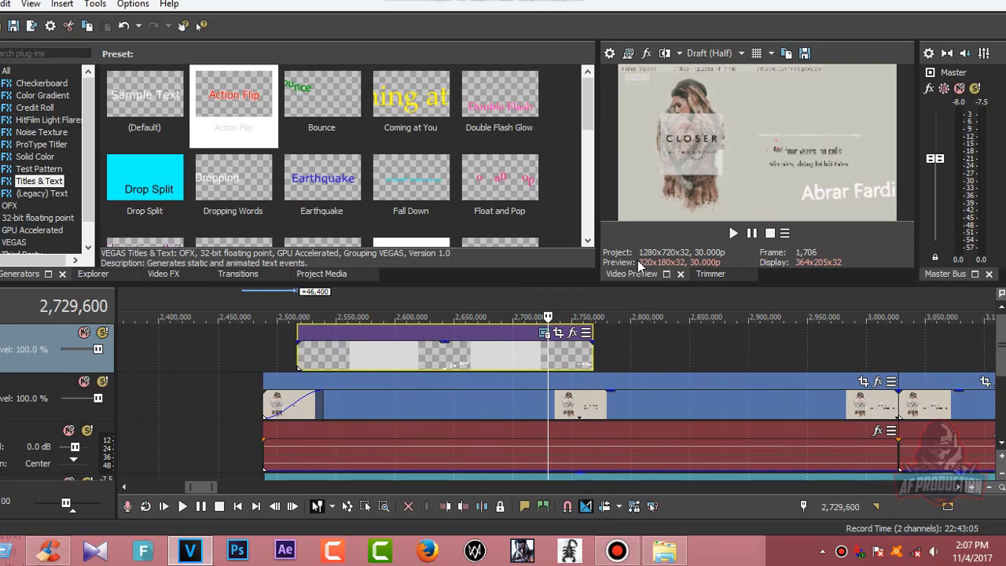
{"action": "scroll", "coordinate": [574, 350], "scroll_direction": "up", "scroll_amount": 5}
{"action": "scroll", "coordinate": [601, 357], "scroll_direction": "down", "scroll_amount": 3}
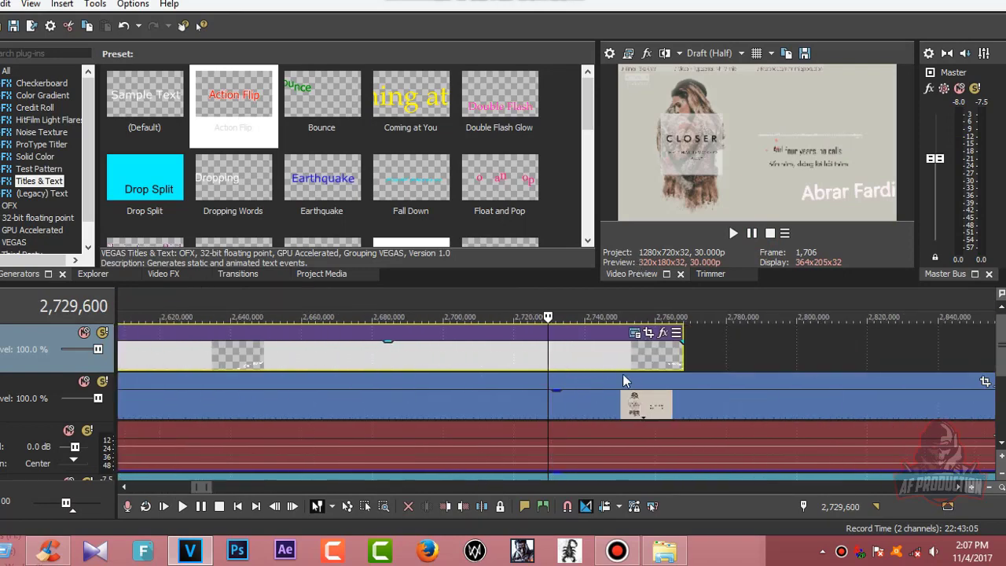
{"action": "left_click_drag", "start_coordinate": [685, 339], "coordinate": [169, 339]}
{"action": "scroll", "coordinate": [325, 366], "scroll_direction": "down", "scroll_amount": 3}
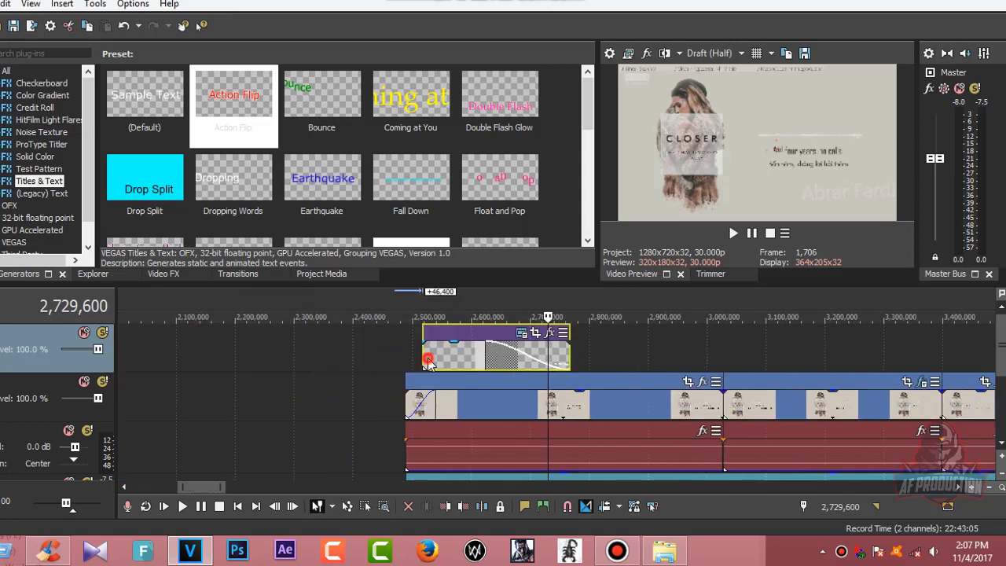
{"action": "key", "text": "space"}
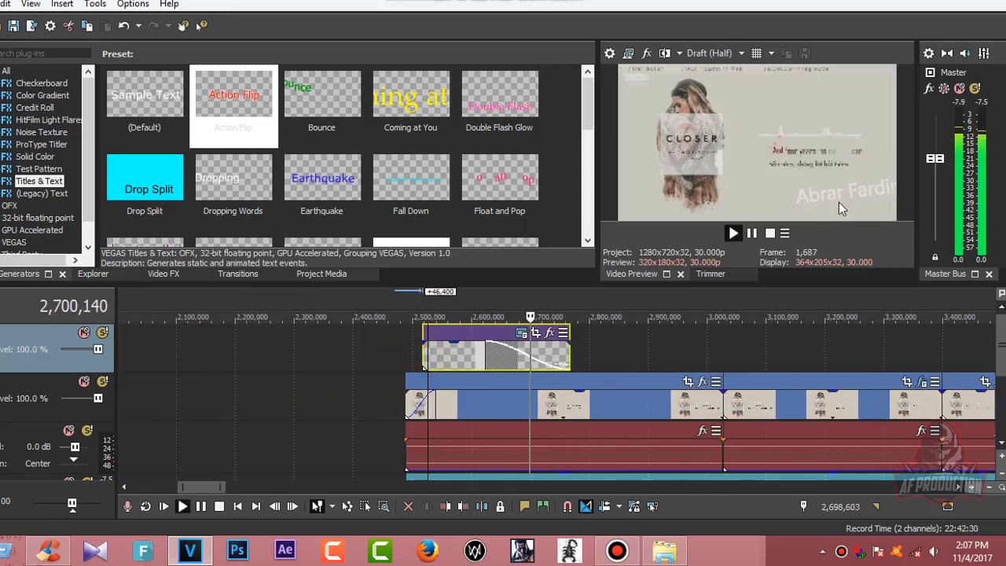
{"action": "left_click", "coordinate": [750, 232]}
{"action": "scroll", "coordinate": [328, 297], "scroll_direction": "down", "scroll_amount": 3}
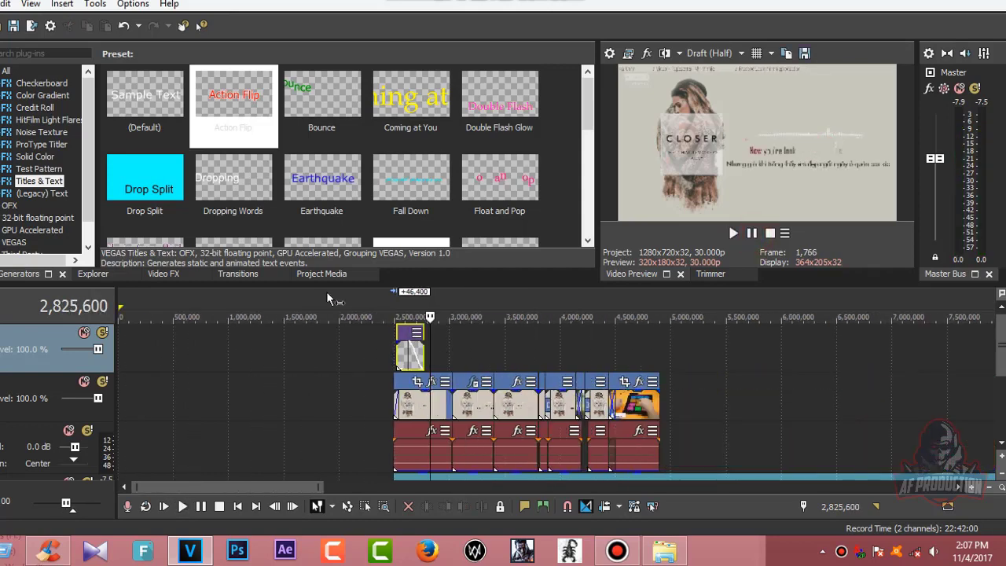
Restore the VEGAS window and bring the Need for videos folder to the front
{"action": "left_click", "coordinate": [425, 144]}
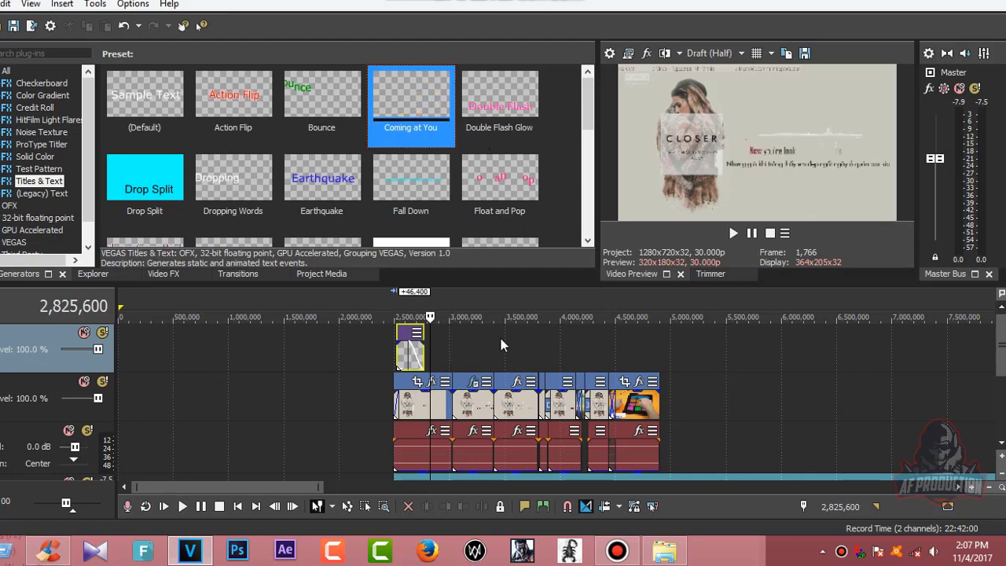
{"action": "left_click", "coordinate": [435, 357]}
{"action": "left_click", "coordinate": [448, 351]}
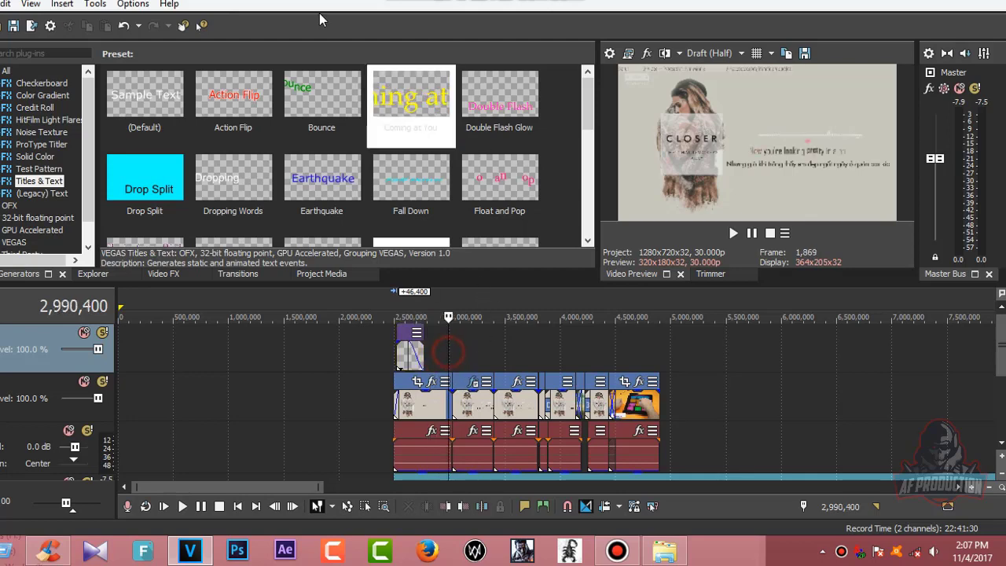
{"action": "left_click_drag", "start_coordinate": [358, 0], "coordinate": [654, 23]}
{"action": "left_click", "coordinate": [130, 117]}
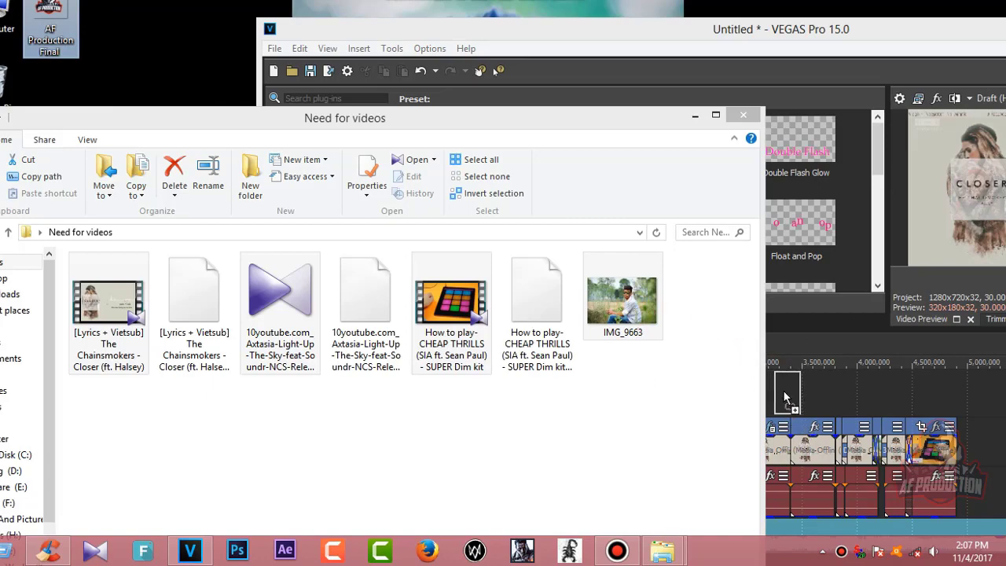
Drop the AF Production Final logo onto the timeline and preview that section
{"action": "left_click_drag", "start_coordinate": [782, 389], "coordinate": [783, 391]}
{"action": "left_click", "coordinate": [695, 114]}
{"action": "double_click", "coordinate": [702, 35]}
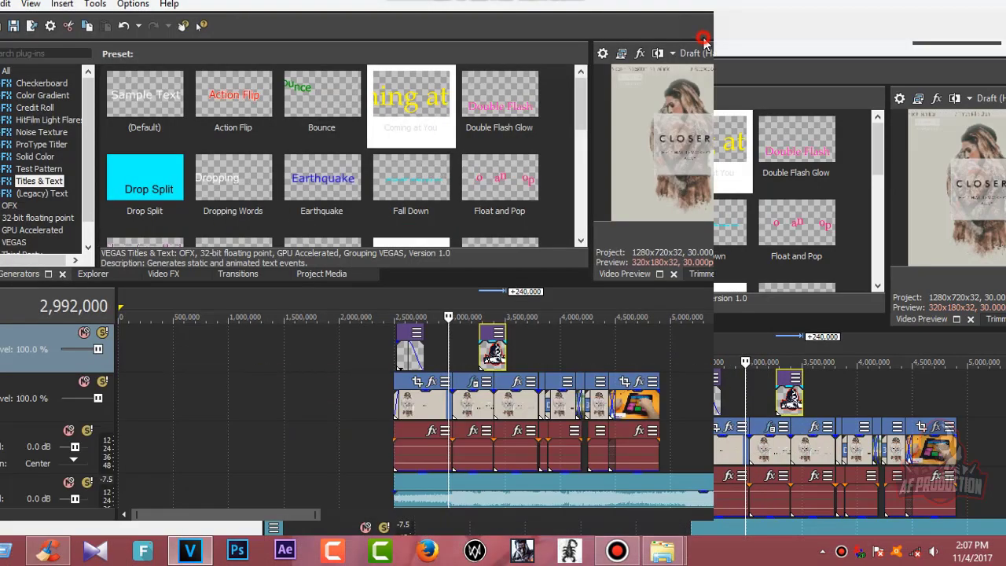
{"action": "left_click", "coordinate": [491, 357]}
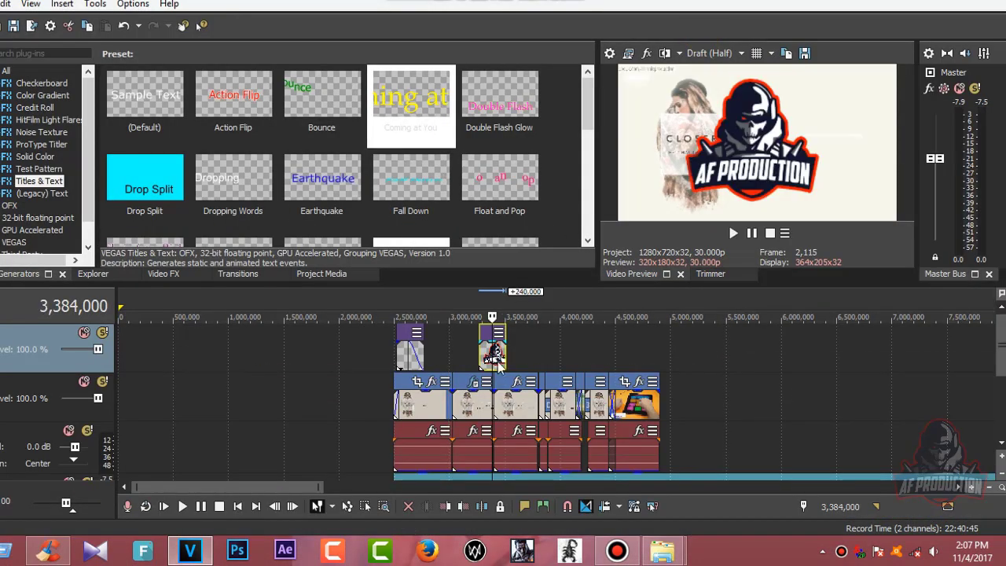
{"action": "left_click_drag", "start_coordinate": [497, 363], "coordinate": [489, 452]}
{"action": "left_click", "coordinate": [472, 360]}
{"action": "left_click", "coordinate": [734, 233]}
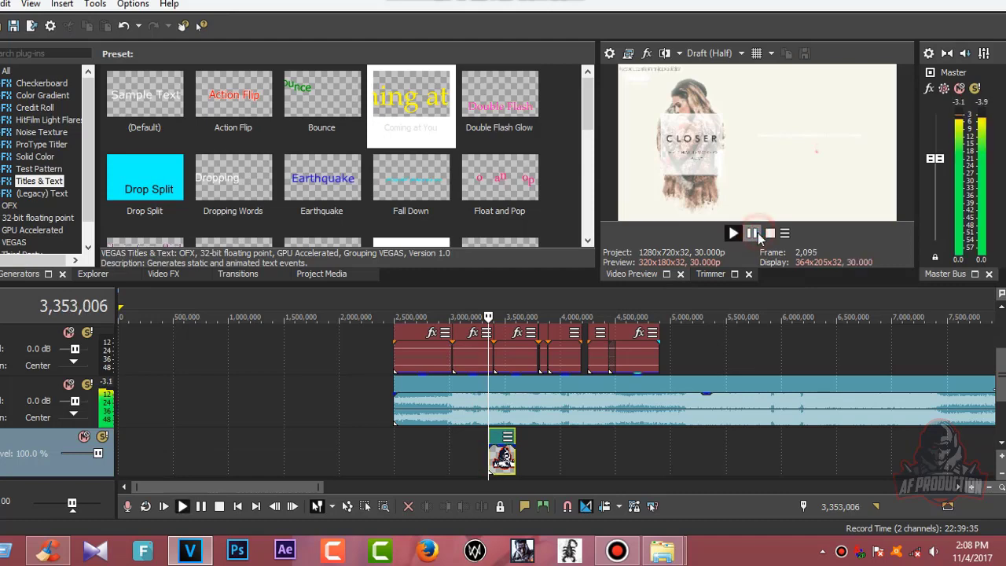
{"action": "left_click", "coordinate": [770, 233]}
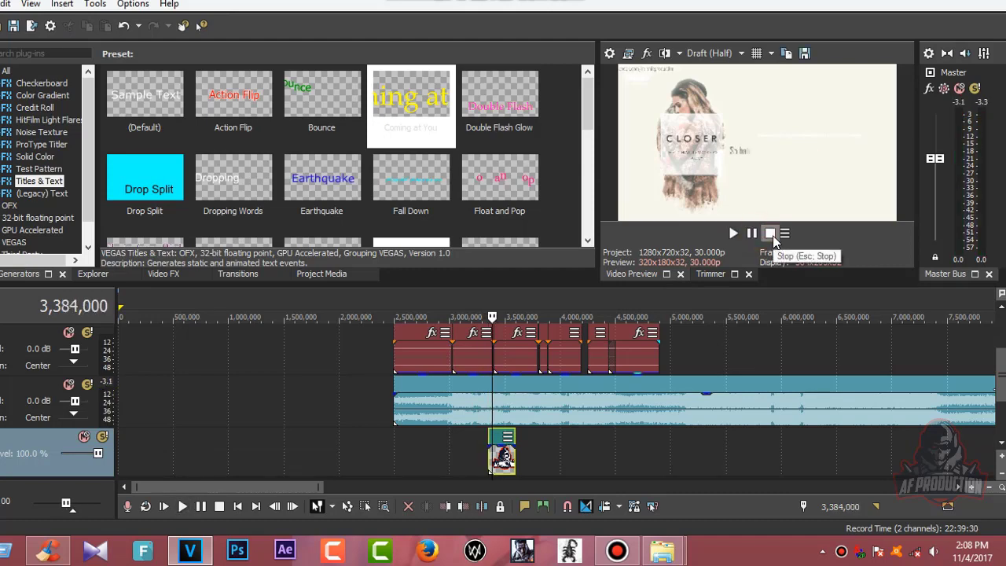
Move the logo clip to the top track, extend it to the video's end, and open Pan/Crop
{"action": "left_click", "coordinate": [502, 467]}
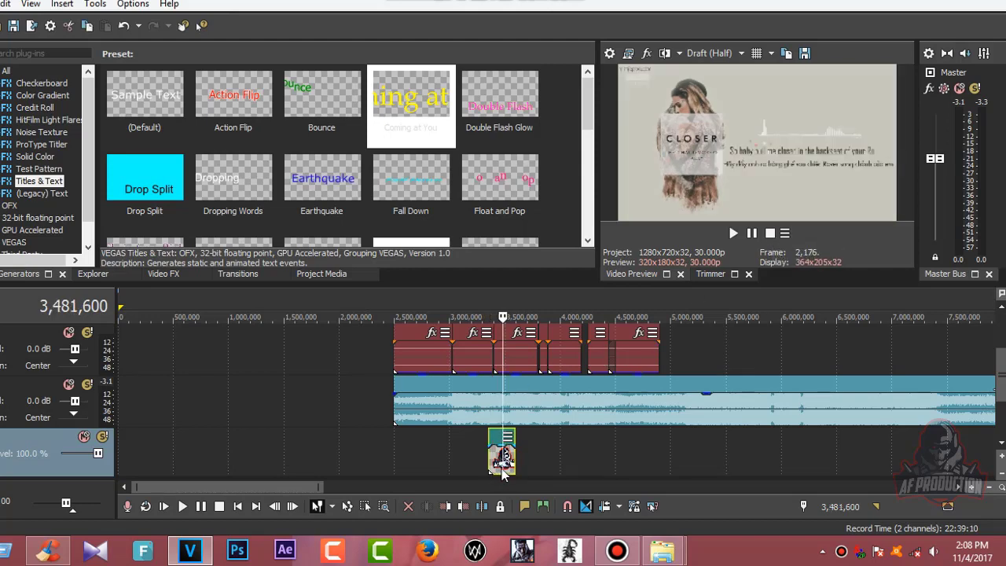
{"action": "left_click_drag", "start_coordinate": [507, 459], "coordinate": [656, 380]}
{"action": "left_click", "coordinate": [424, 358]}
{"action": "left_click", "coordinate": [612, 317]}
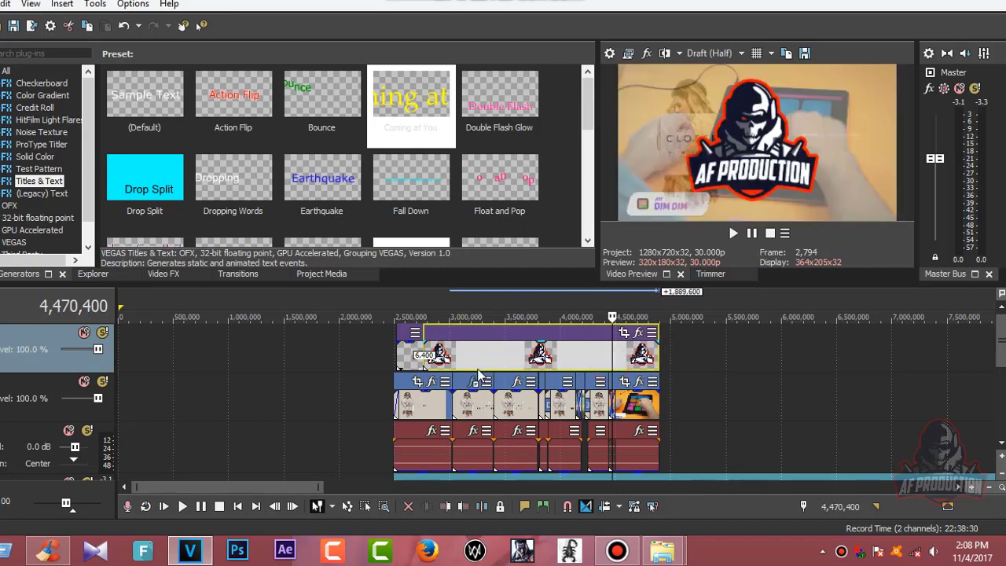
{"action": "left_click", "coordinate": [480, 374]}
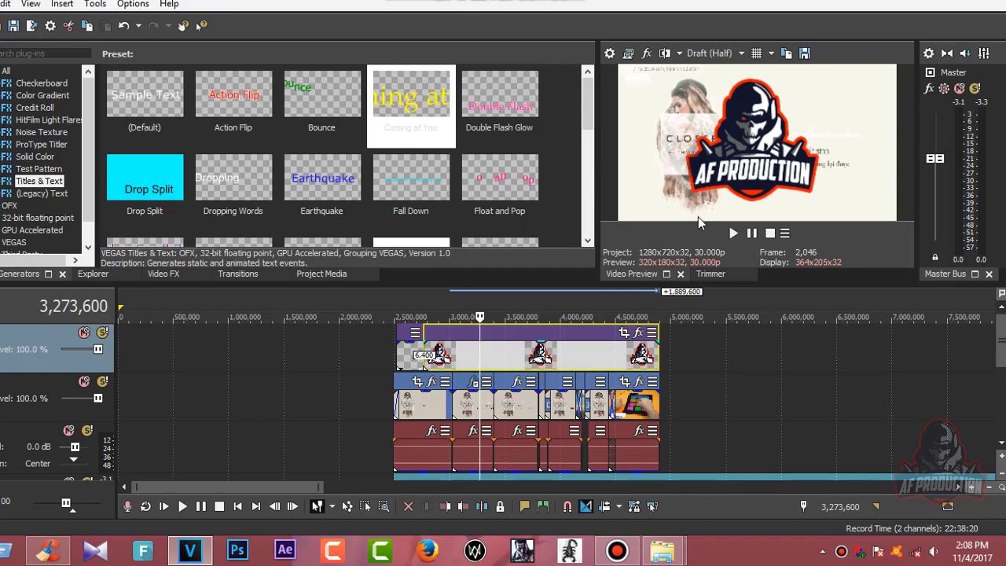
{"action": "left_click", "coordinate": [624, 333]}
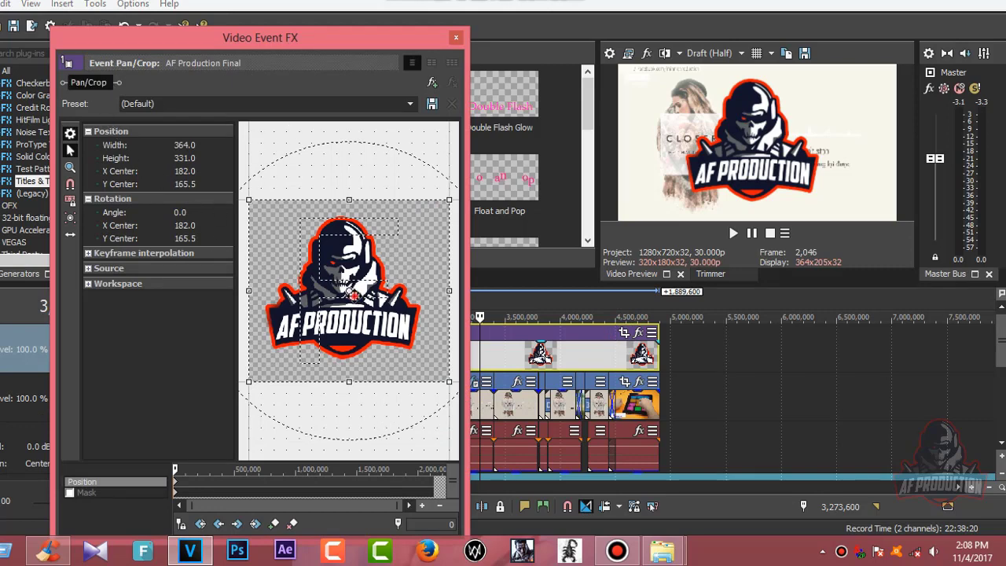
Reshape the crop frame so the logo sits small in the top-right corner, then close Pan/Crop
{"action": "mouse_move", "coordinate": [352, 294]}
{"action": "left_mouse_down"}
{"action": "mouse_move", "coordinate": [323, 284]}
{"action": "mouse_move", "coordinate": [330, 297]}
{"action": "mouse_move", "coordinate": [356, 293]}
{"action": "left_mouse_up"}
{"action": "scroll", "coordinate": [351, 314], "scroll_direction": "down", "scroll_amount": 5}
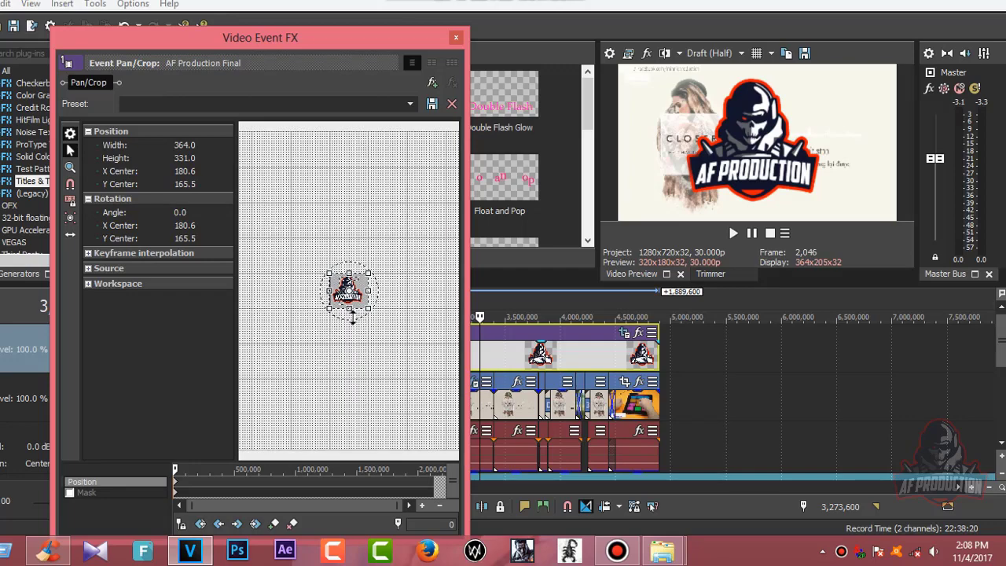
{"action": "scroll", "coordinate": [352, 314], "scroll_direction": "up", "scroll_amount": 4}
{"action": "left_click_drag", "start_coordinate": [369, 310], "coordinate": [106, 325]}
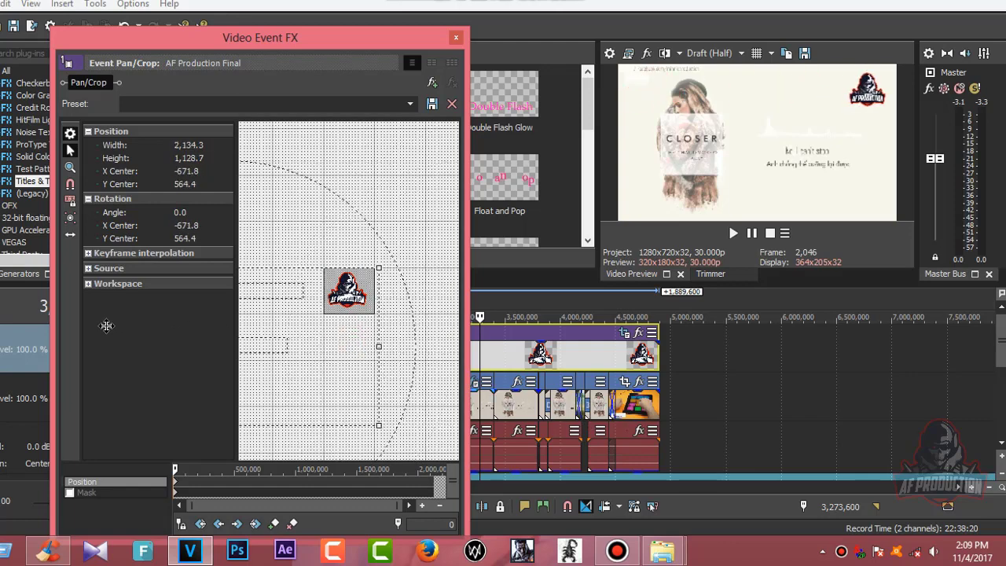
{"action": "left_click", "coordinate": [456, 37]}
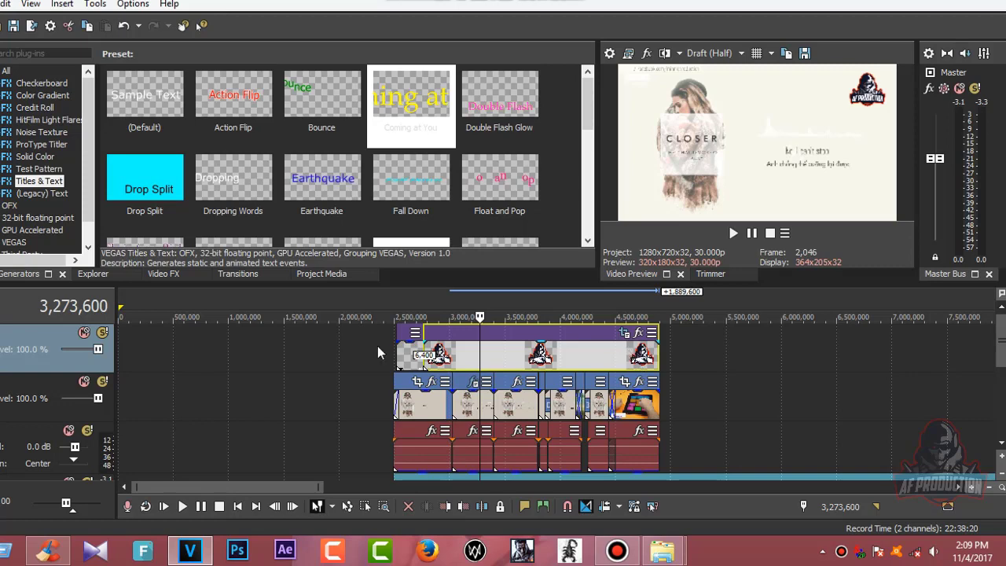
Set the logo track's level to 27.4 % so the watermark shows faintly
{"action": "left_click_drag", "start_coordinate": [98, 349], "coordinate": [180, 357]}
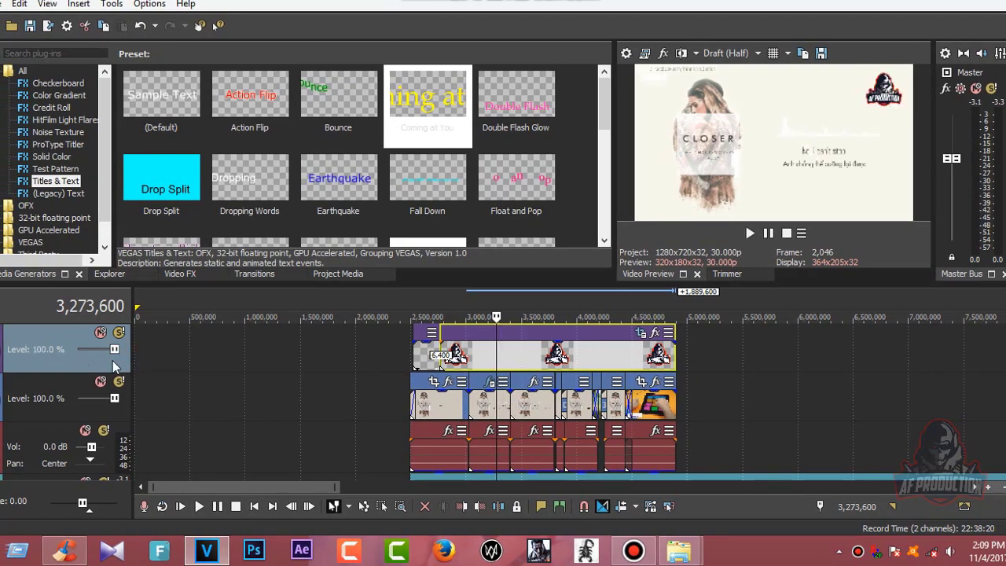
{"action": "left_click_drag", "start_coordinate": [106, 359], "coordinate": [79, 362]}
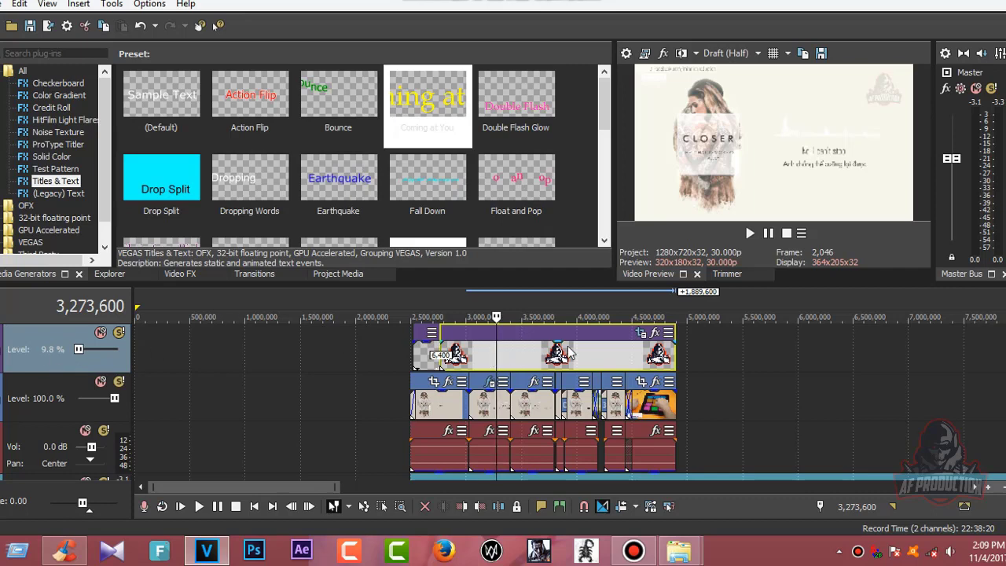
{"action": "left_click_drag", "start_coordinate": [560, 350], "coordinate": [557, 308]}
{"action": "left_click_drag", "start_coordinate": [79, 349], "coordinate": [88, 349]}
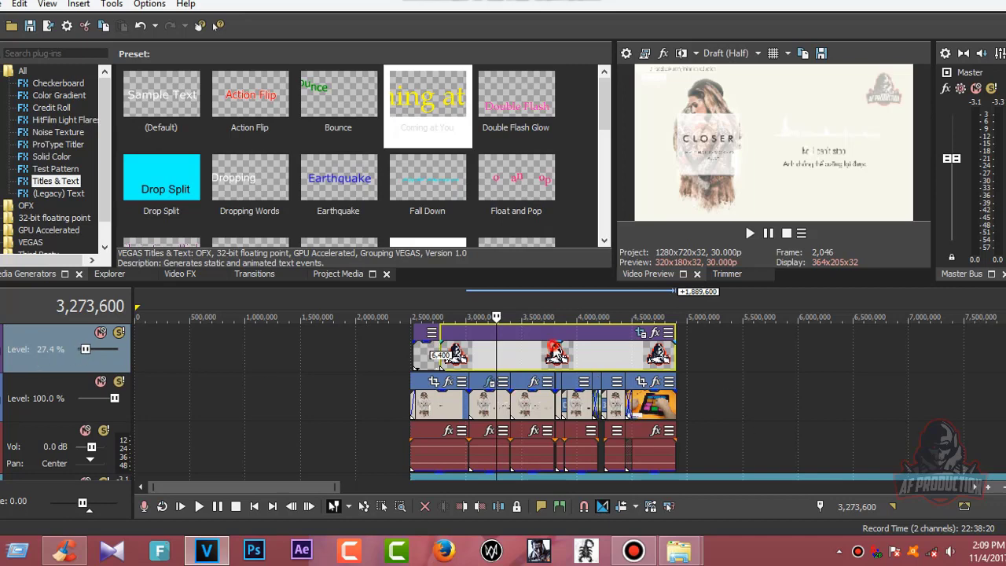
Check the faint watermark by moving through the title and logo clips on the timeline
{"action": "left_click", "coordinate": [551, 354]}
{"action": "left_click", "coordinate": [524, 393]}
{"action": "scroll", "coordinate": [595, 388], "scroll_direction": "down", "scroll_amount": 3}
{"action": "scroll", "coordinate": [452, 375], "scroll_direction": "up", "scroll_amount": 6}
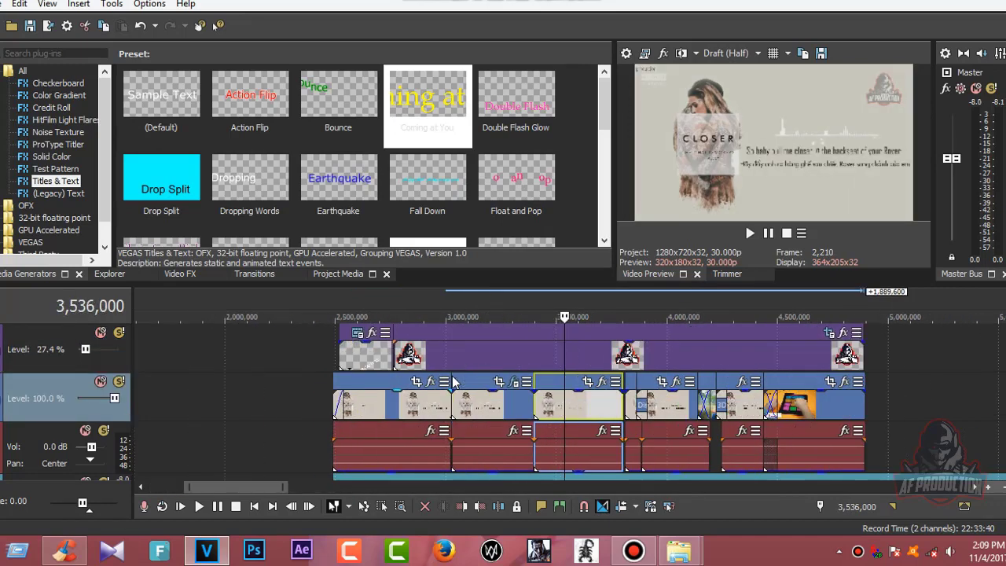
{"action": "left_click", "coordinate": [322, 364]}
{"action": "left_click", "coordinate": [342, 352]}
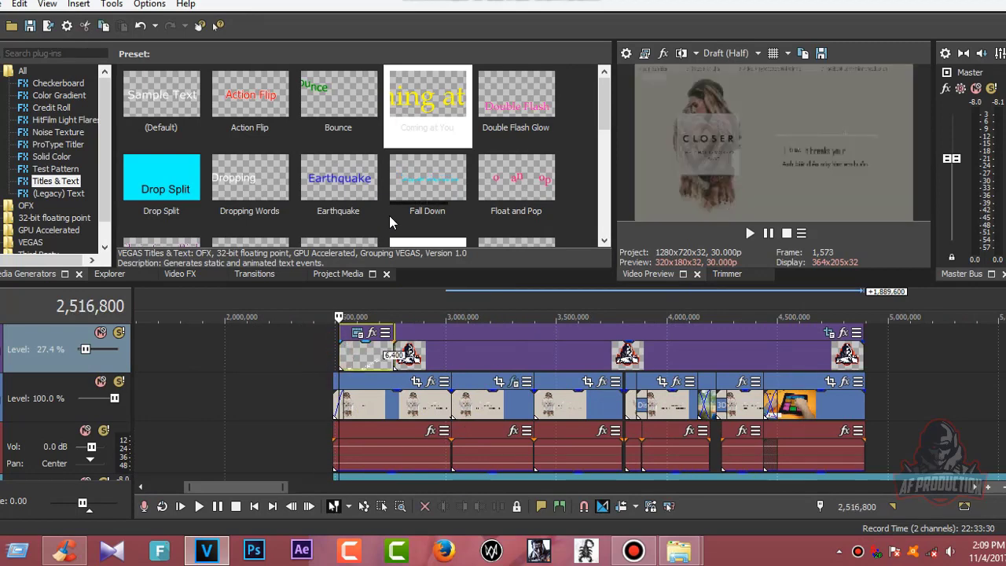
{"action": "scroll", "coordinate": [879, 333], "scroll_direction": "down", "scroll_amount": 3}
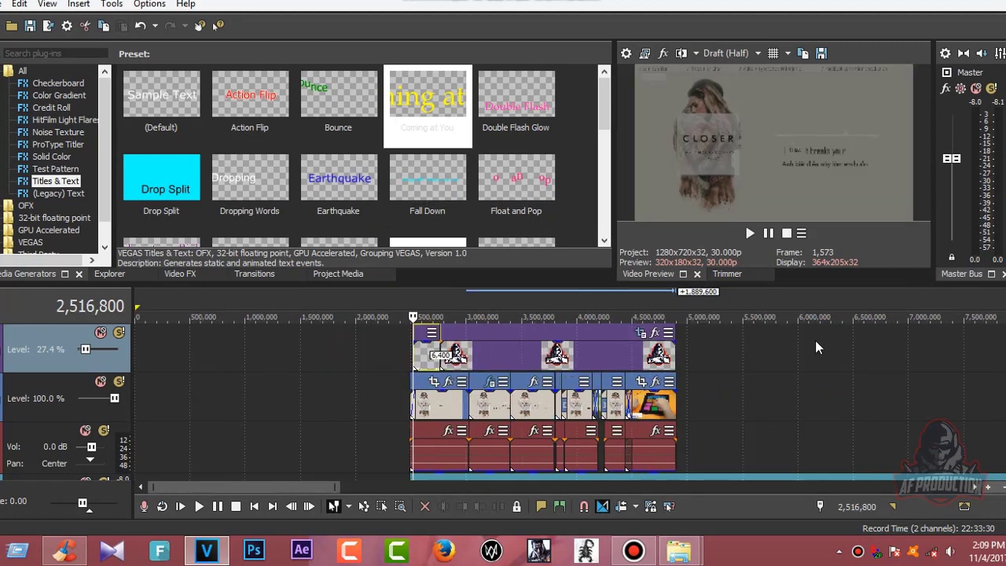
{"action": "left_click", "coordinate": [674, 361]}
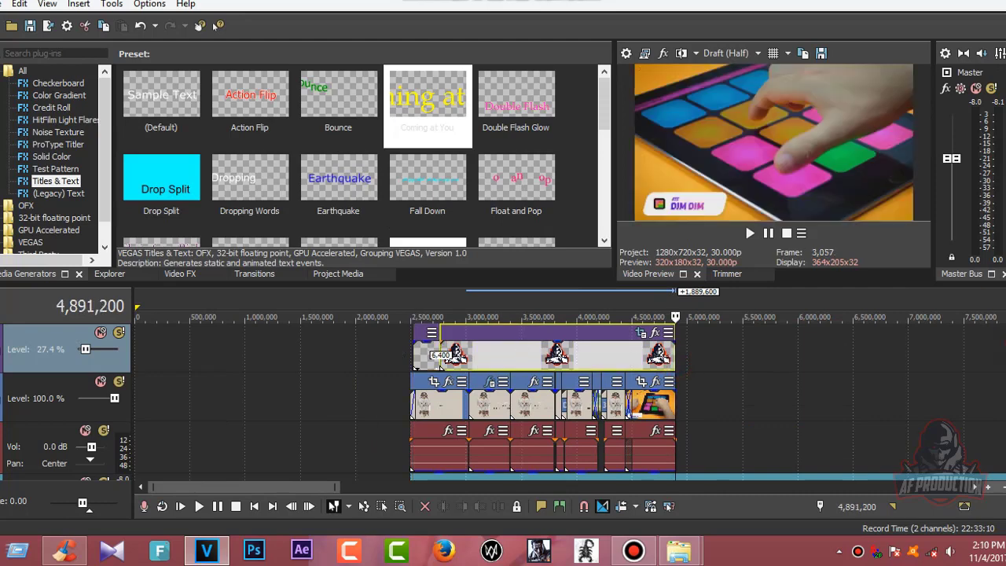
{"action": "scroll", "coordinate": [834, 401], "scroll_direction": "down", "scroll_amount": 3}
Split the music at the video's end and delete the extra tail
{"action": "left_click", "coordinate": [685, 411]}
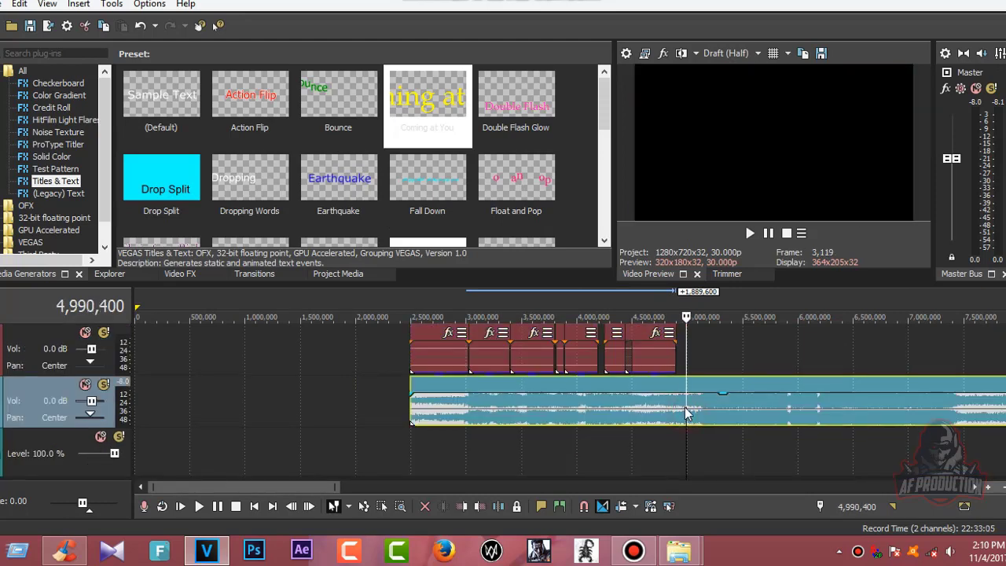
{"action": "left_click", "coordinate": [677, 408]}
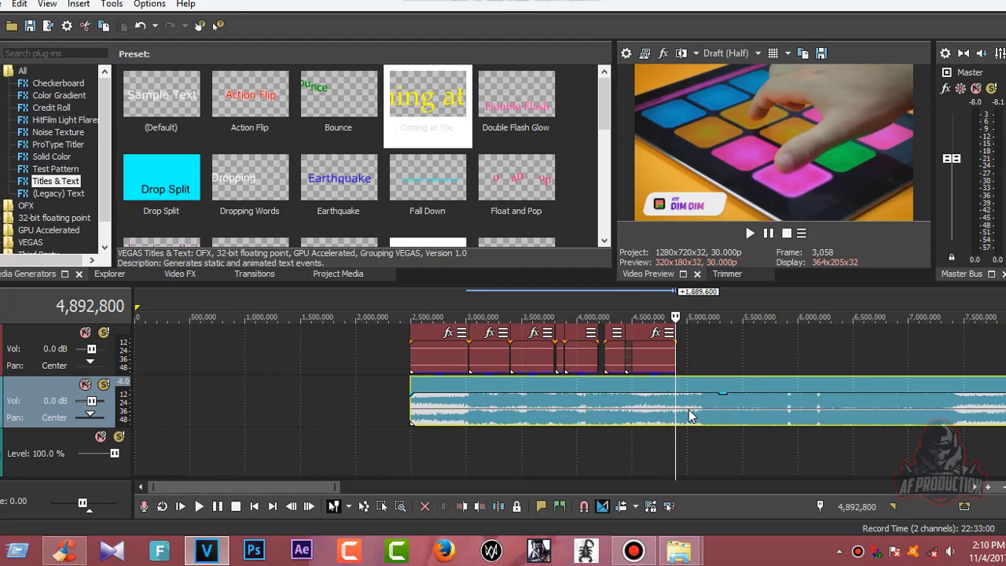
{"action": "key", "text": "s"}
{"action": "left_click_drag", "start_coordinate": [688, 415], "coordinate": [768, 417]}
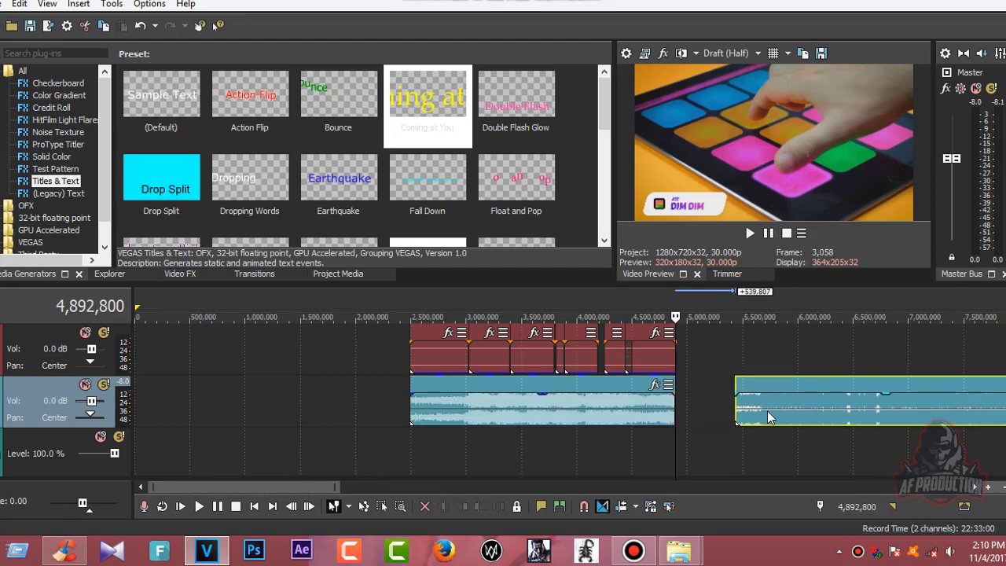
{"action": "right_click", "coordinate": [770, 415]}
{"action": "left_click", "coordinate": [797, 224]}
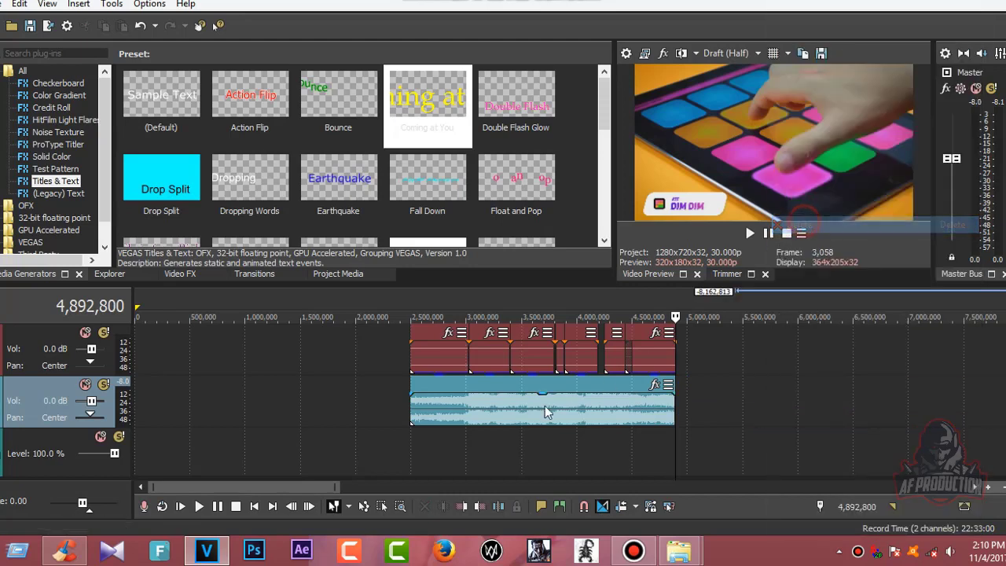
Play the ending and give the remaining music a long fade-out
{"action": "left_click", "coordinate": [411, 401]}
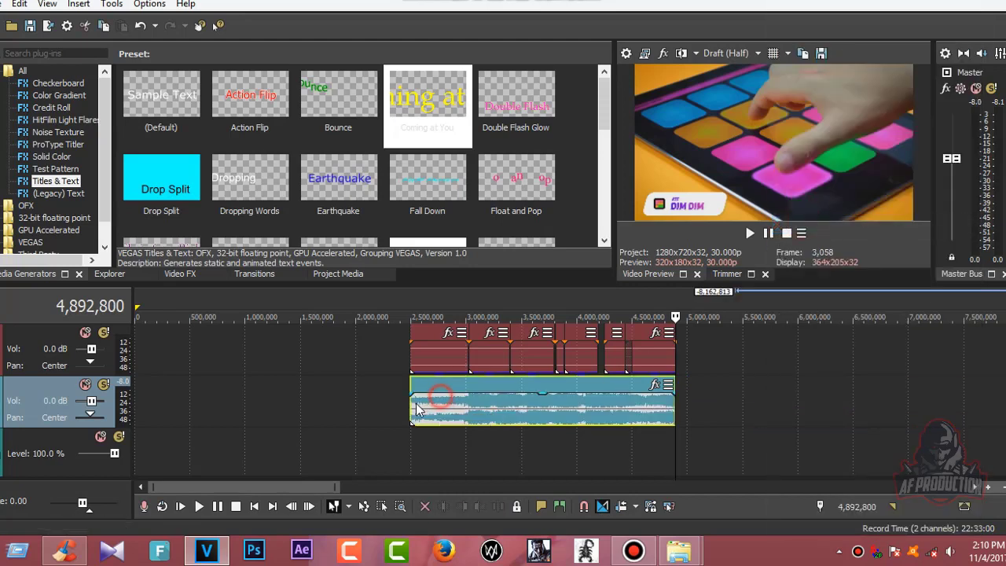
{"action": "left_click", "coordinate": [666, 405]}
{"action": "scroll", "coordinate": [739, 377], "scroll_direction": "up", "scroll_amount": 5}
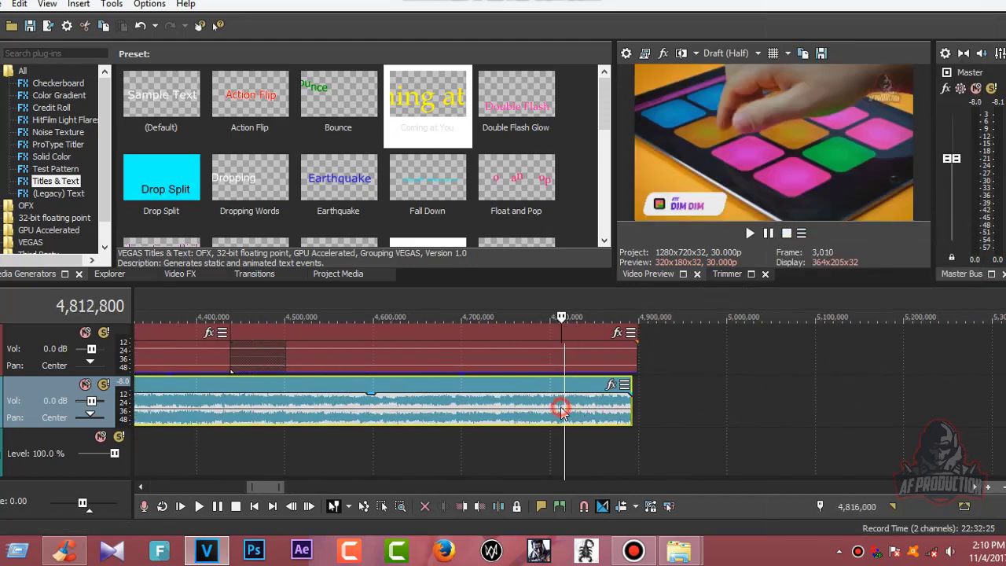
{"action": "left_click", "coordinate": [768, 239]}
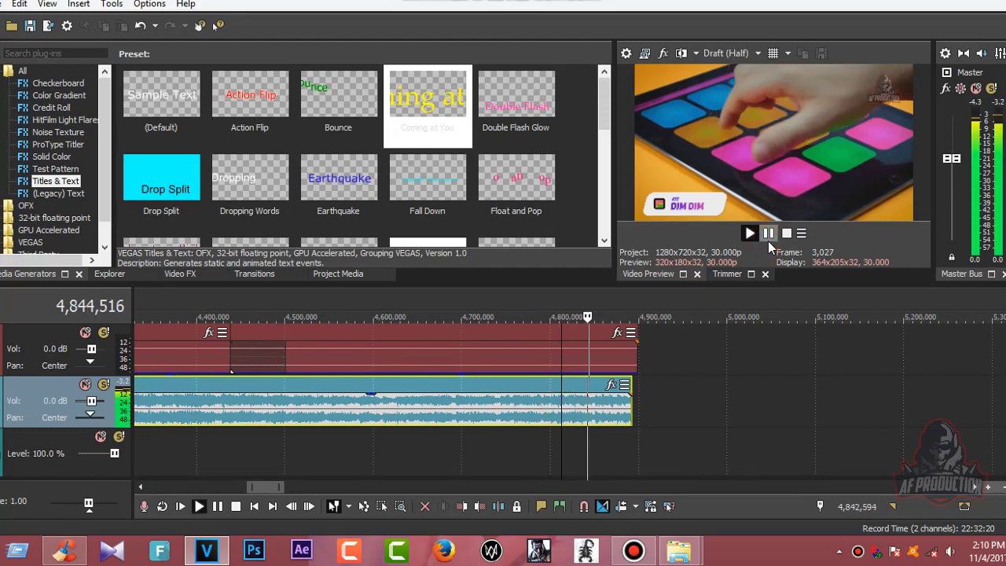
{"action": "left_click", "coordinate": [768, 233]}
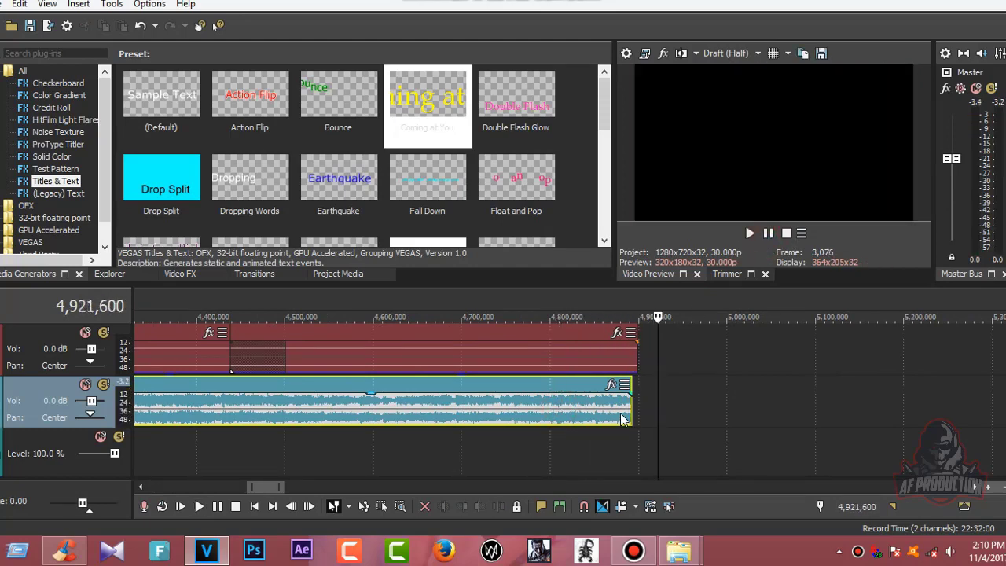
{"action": "left_click", "coordinate": [616, 419]}
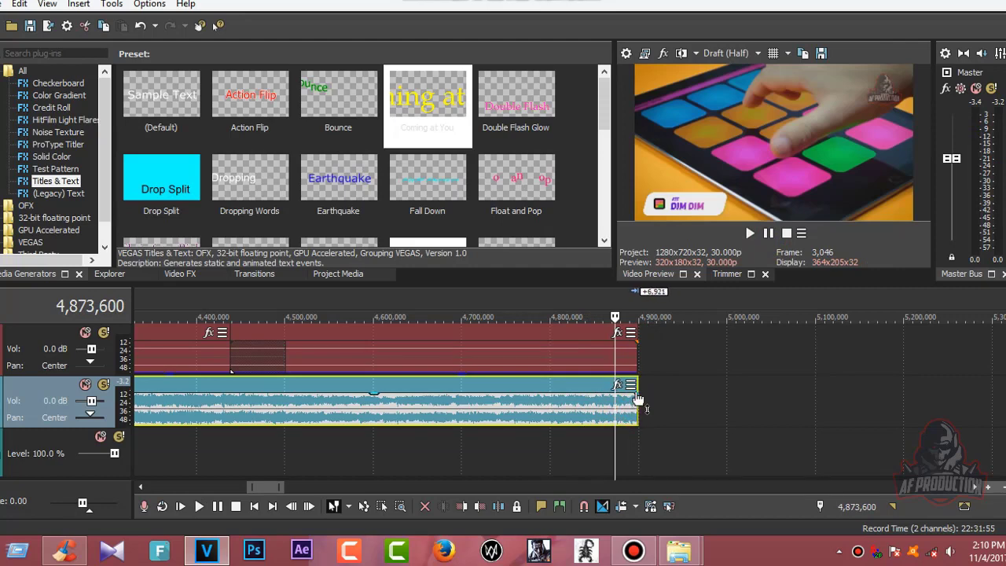
{"action": "left_click_drag", "start_coordinate": [637, 392], "coordinate": [334, 408]}
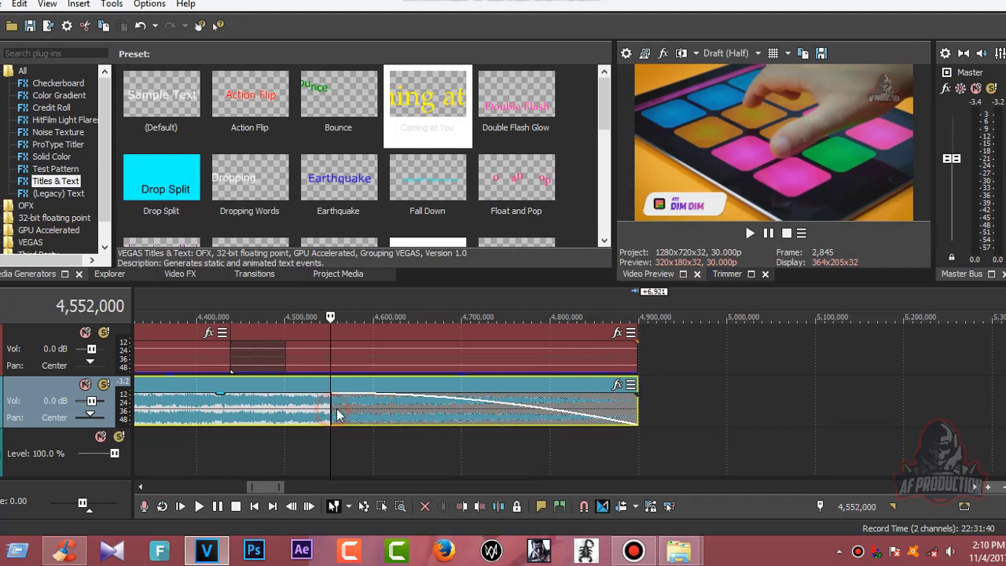
{"action": "scroll", "coordinate": [336, 415], "scroll_direction": "up", "scroll_amount": 4}
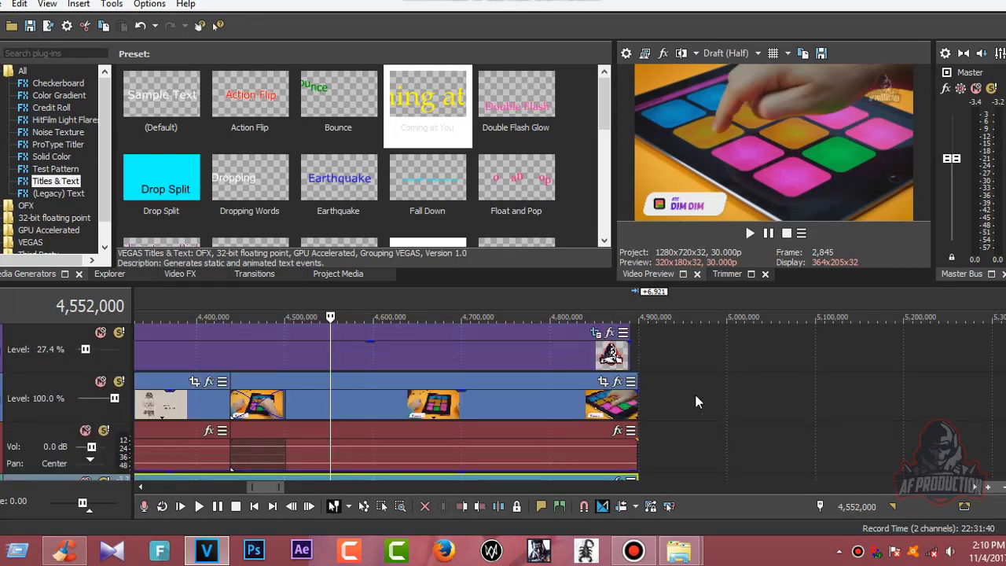
Fade out the final video event, mark a loop region at the project start, and move the playhead to about 2,488,000
{"action": "left_click_drag", "start_coordinate": [637, 383], "coordinate": [361, 393]}
{"action": "scroll", "coordinate": [409, 377], "scroll_direction": "down", "scroll_amount": 8}
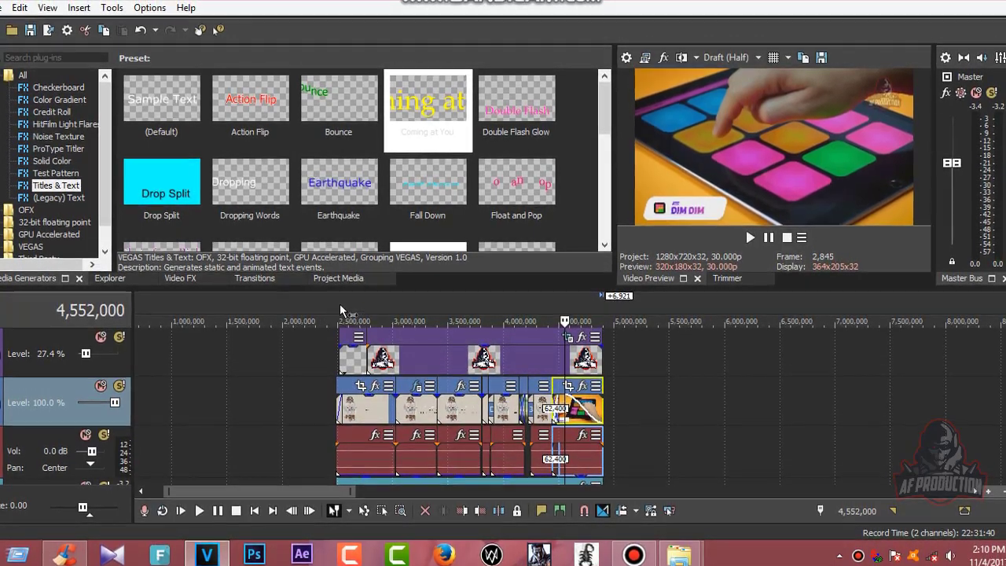
{"action": "left_click_drag", "start_coordinate": [331, 311], "coordinate": [677, 401]}
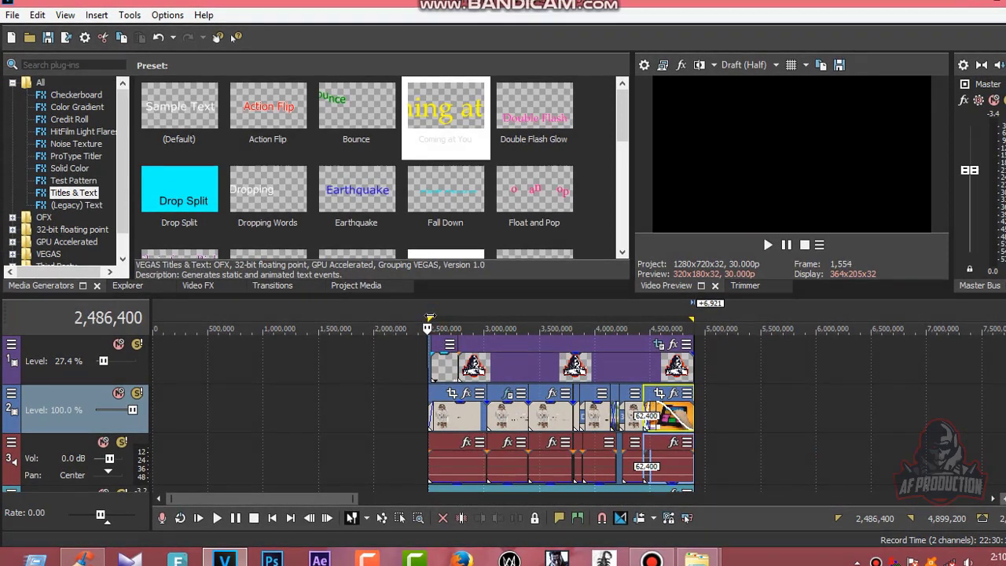
{"action": "scroll", "coordinate": [595, 354], "scroll_direction": "up", "scroll_amount": 10}
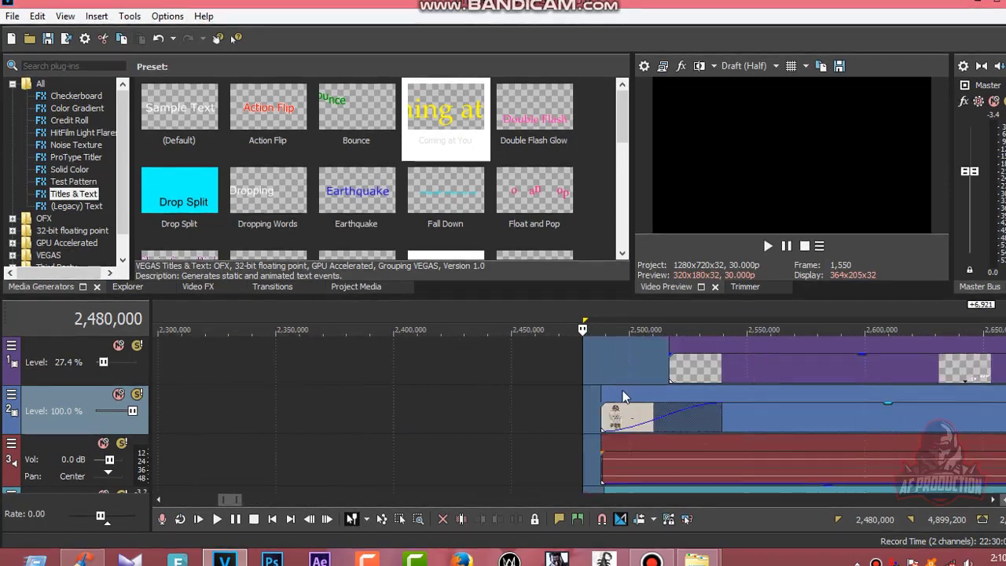
{"action": "mouse_move", "coordinate": [583, 324]}
{"action": "left_mouse_down"}
{"action": "mouse_move", "coordinate": [723, 324]}
{"action": "mouse_move", "coordinate": [615, 325]}
{"action": "mouse_move", "coordinate": [684, 332]}
{"action": "mouse_move", "coordinate": [663, 336]}
{"action": "mouse_move", "coordinate": [673, 337]}
{"action": "left_mouse_up"}
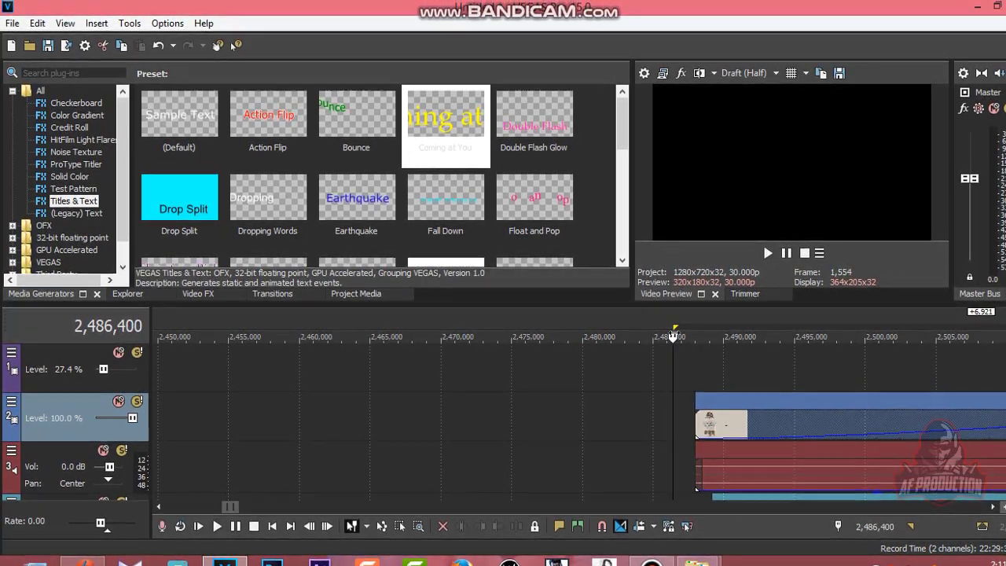
{"action": "scroll", "coordinate": [658, 352], "scroll_direction": "down", "scroll_amount": 15}
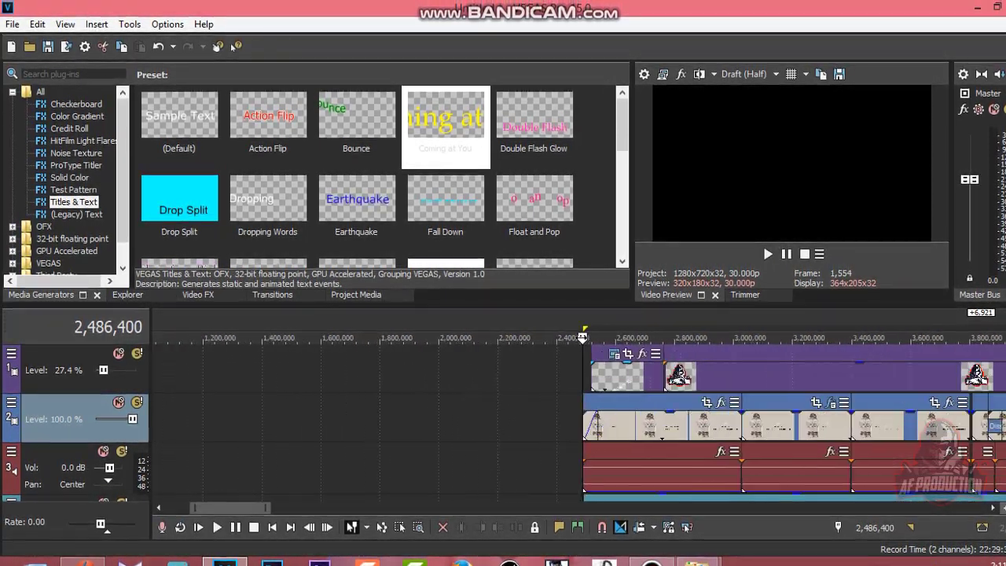
{"action": "scroll", "coordinate": [662, 354], "scroll_direction": "up", "scroll_amount": 2}
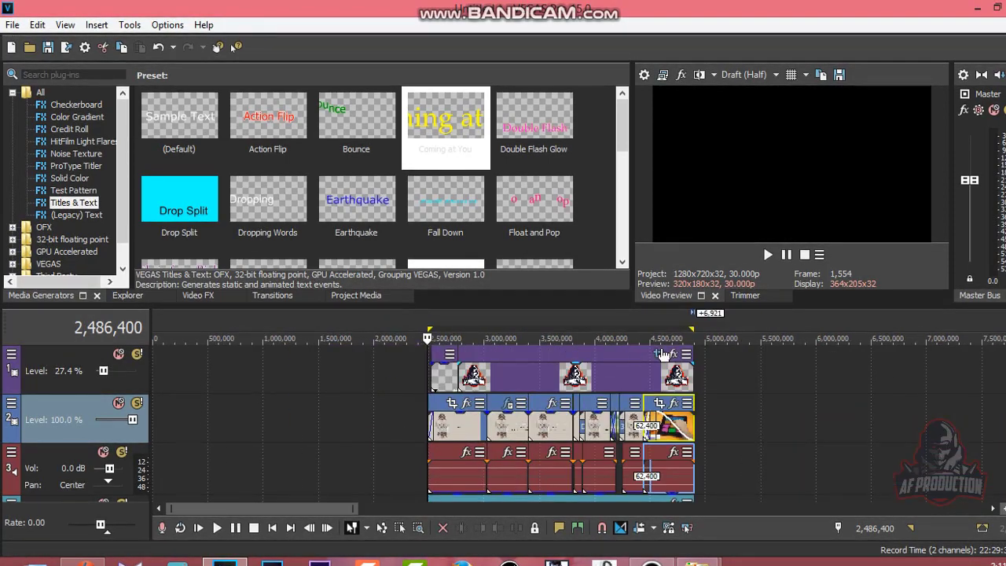
In Render As, choose the MAGIX AVC/AAC MP4 format with the Internet HD 720p 25 fps template
{"action": "left_click", "coordinate": [11, 25]}
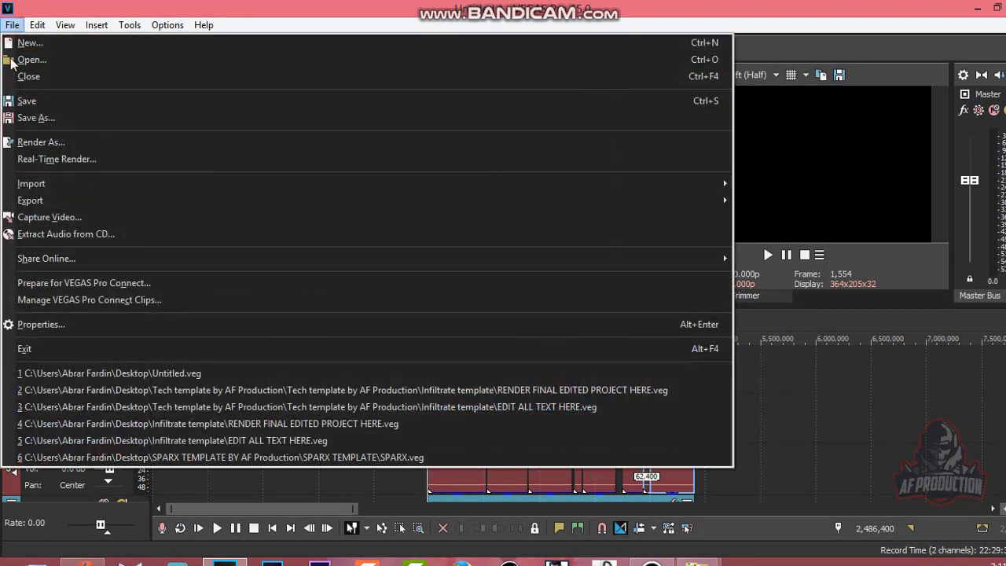
{"action": "left_click", "coordinate": [89, 143]}
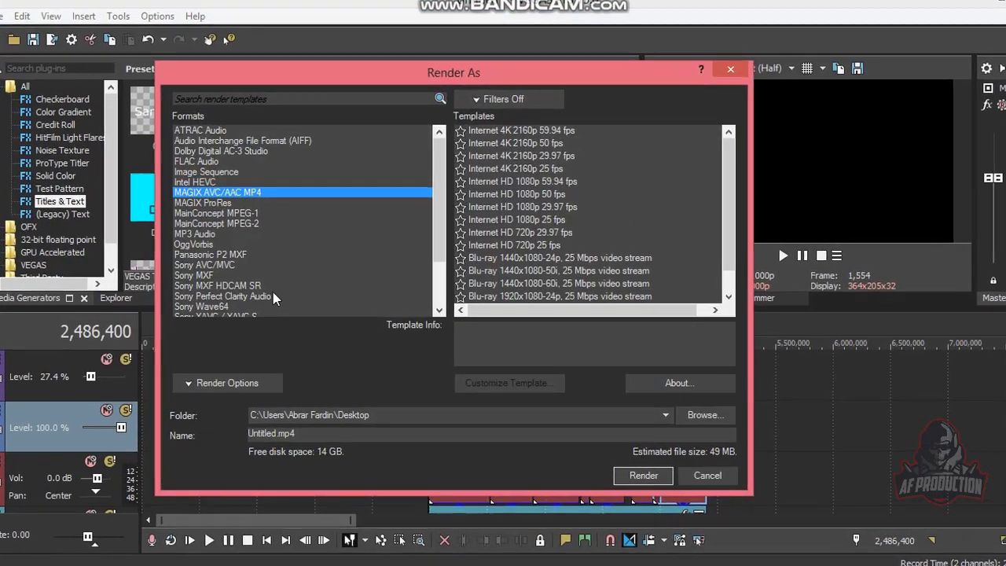
{"action": "left_click", "coordinate": [274, 263]}
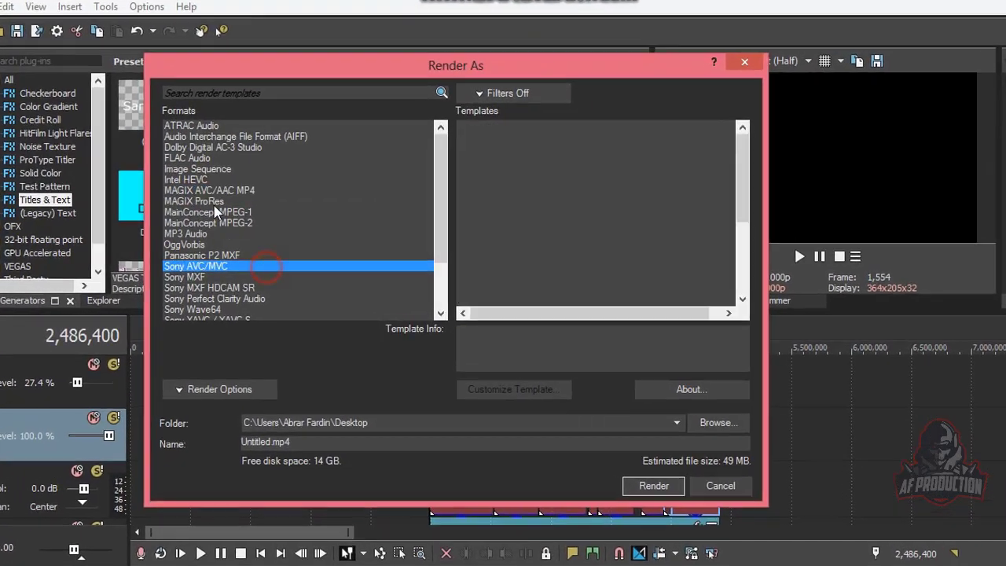
{"action": "left_click", "coordinate": [218, 190]}
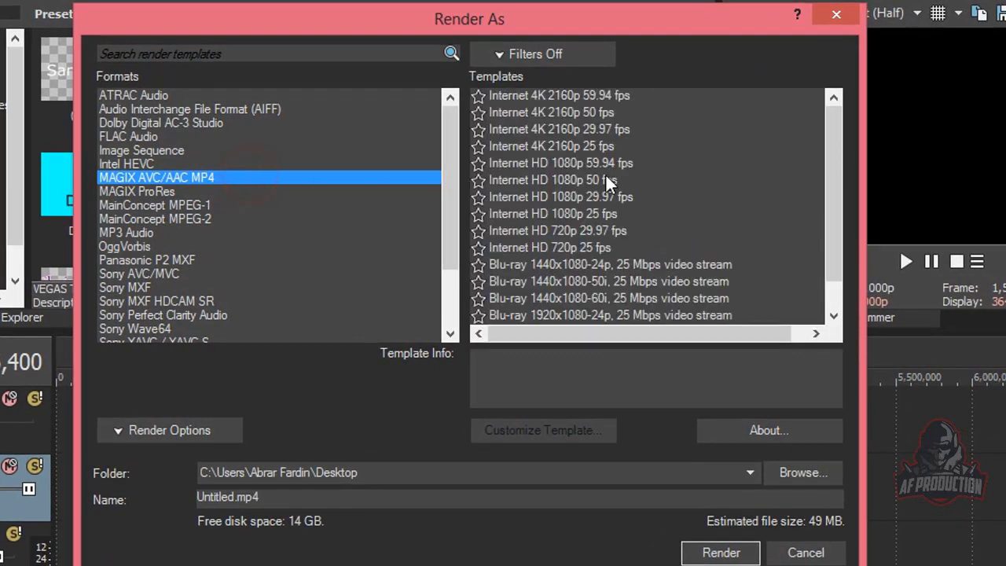
{"action": "left_click_drag", "start_coordinate": [833, 117], "coordinate": [827, 196]}
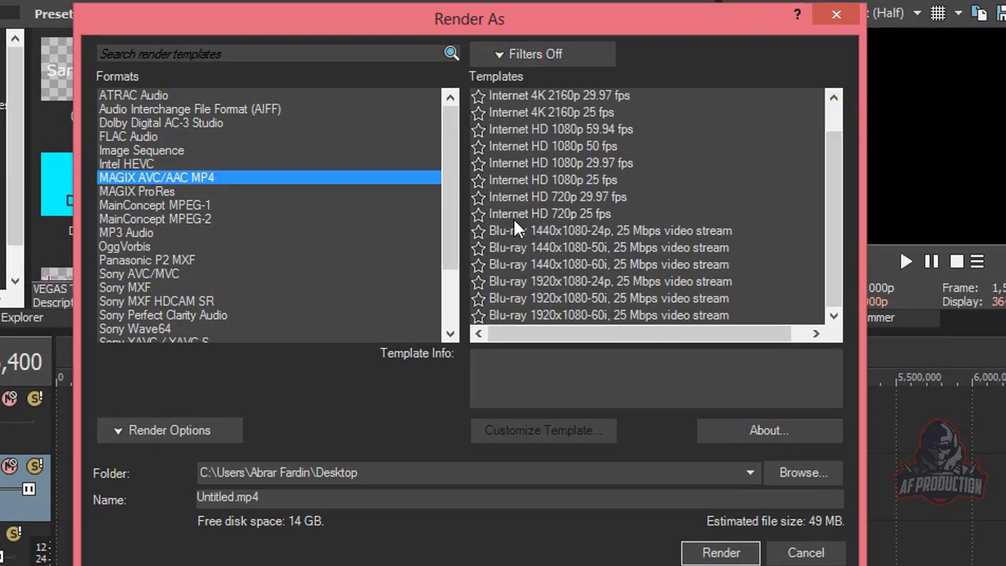
{"action": "left_click", "coordinate": [585, 216]}
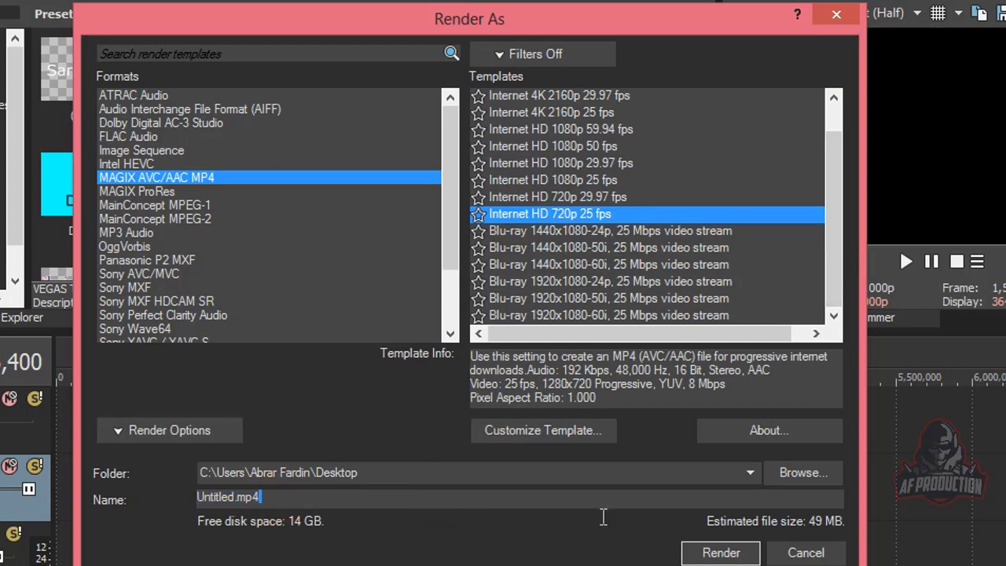
Set the Desktop as the output folder and start rendering the MP4
{"action": "left_click", "coordinate": [807, 473]}
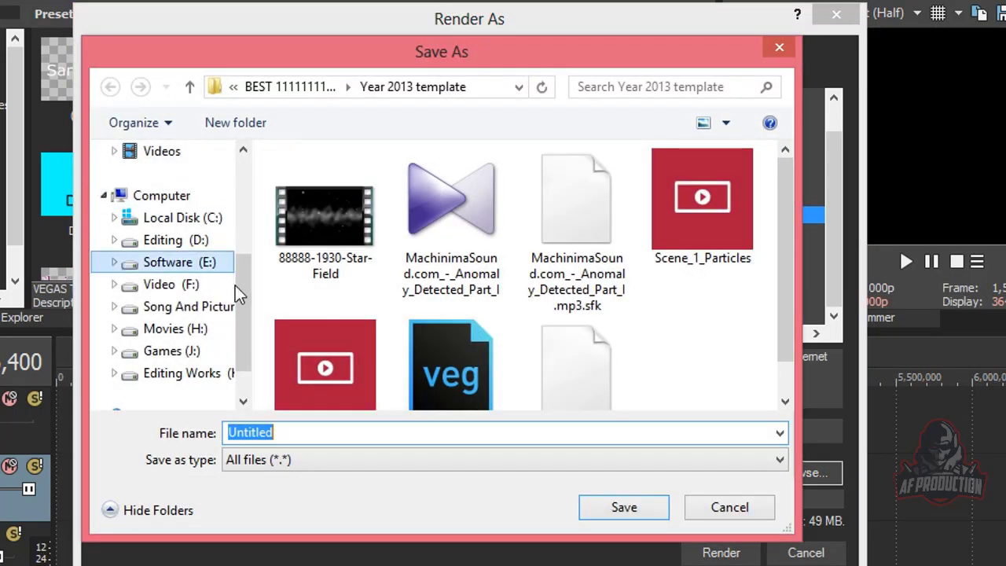
{"action": "left_click_drag", "start_coordinate": [247, 330], "coordinate": [254, 186]}
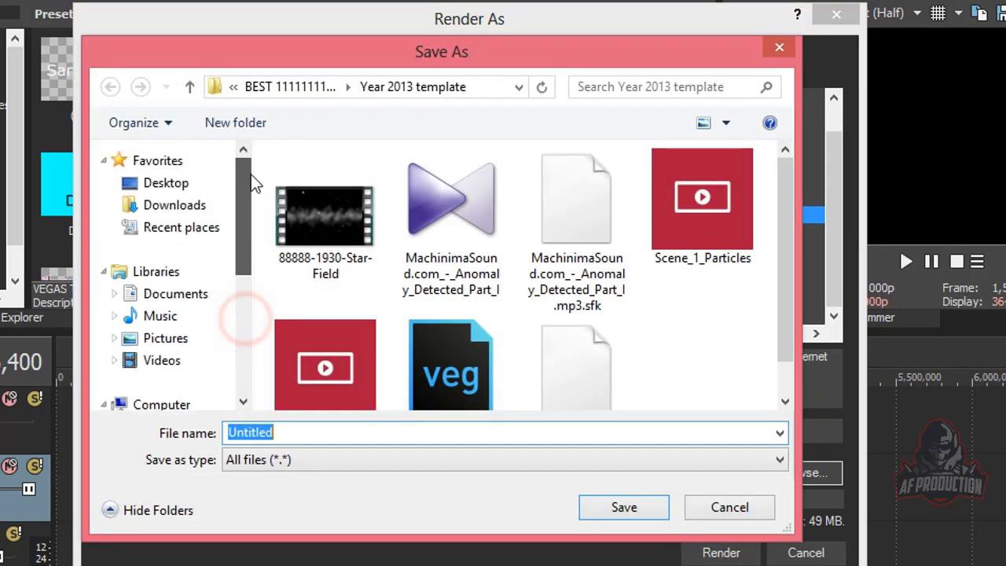
{"action": "left_click", "coordinate": [166, 183]}
{"action": "left_click", "coordinate": [624, 507]}
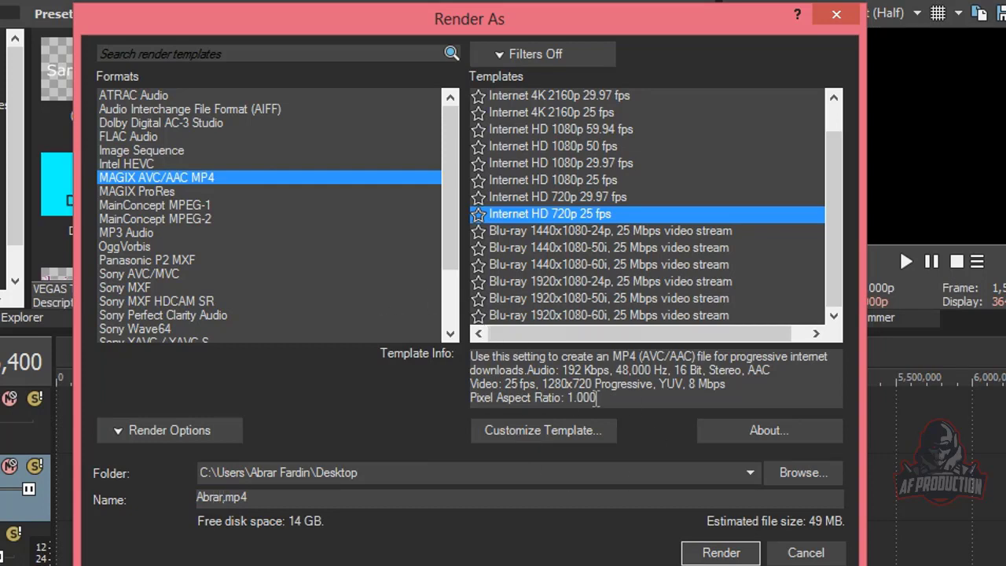
{"action": "left_click", "coordinate": [711, 552]}
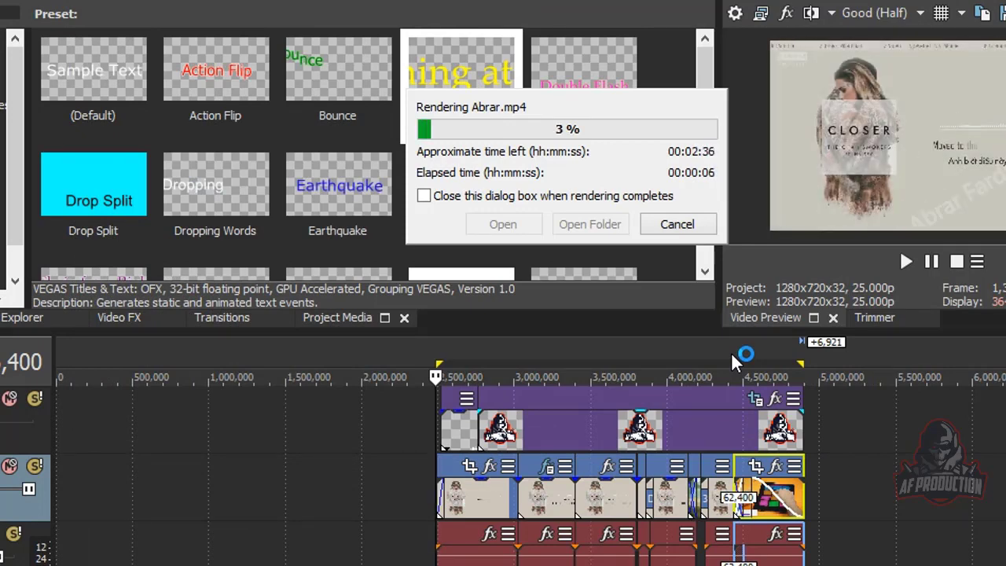
Minimize the VEGAS Pro window to reveal the Windows desktop with the rendered MP4
{"action": "left_click", "coordinate": [945, 7]}
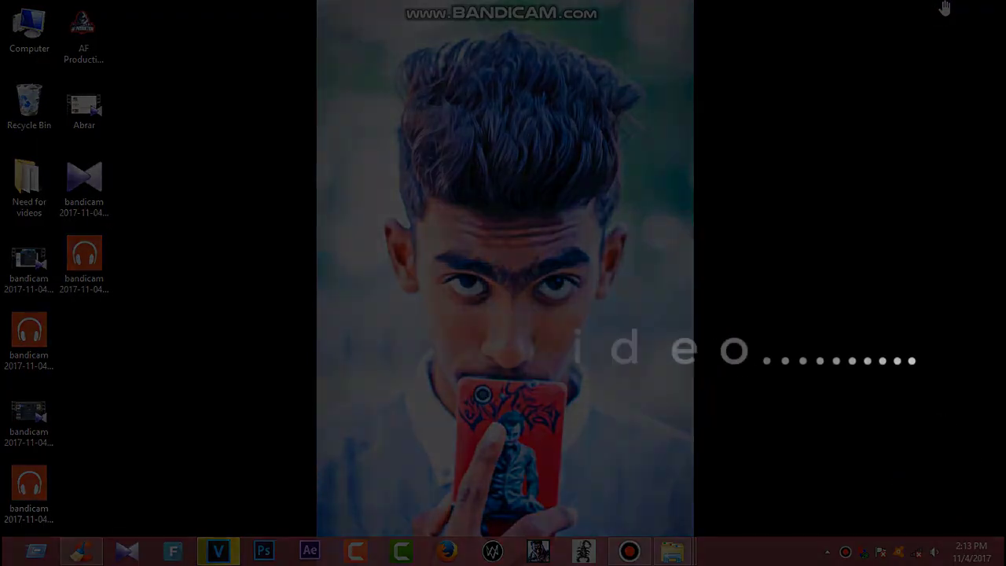